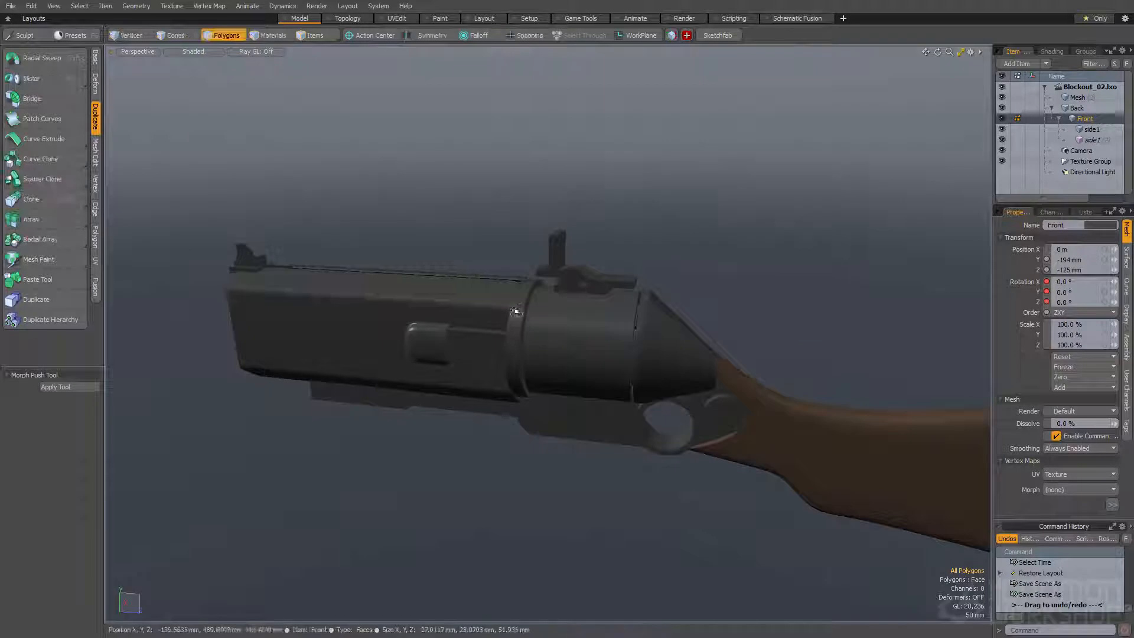
Create a new mesh layer and add a tall box in the empty space above the gun
{"action": "left_click_drag", "start_coordinate": [514, 307], "coordinate": [619, 261], "text": "alt"}
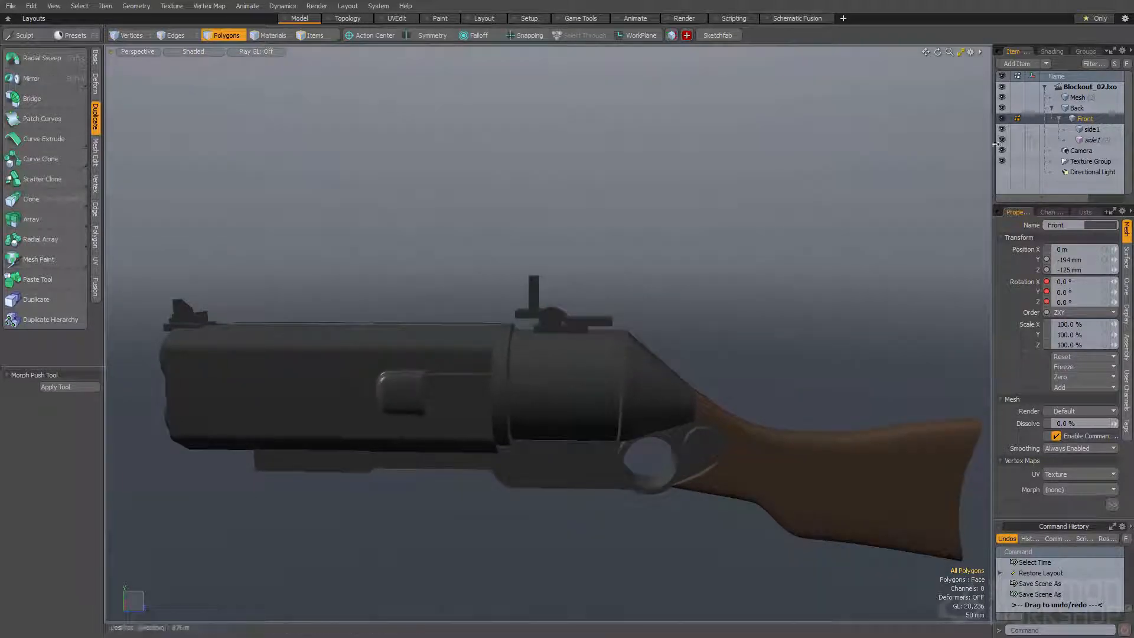
{"action": "left_click_drag", "start_coordinate": [686, 215], "coordinate": [709, 223], "text": "alt"}
{"action": "left_click", "coordinate": [1083, 101]}
{"action": "left_click_drag", "start_coordinate": [615, 227], "coordinate": [641, 244], "text": "alt"}
{"action": "key", "text": "n"}
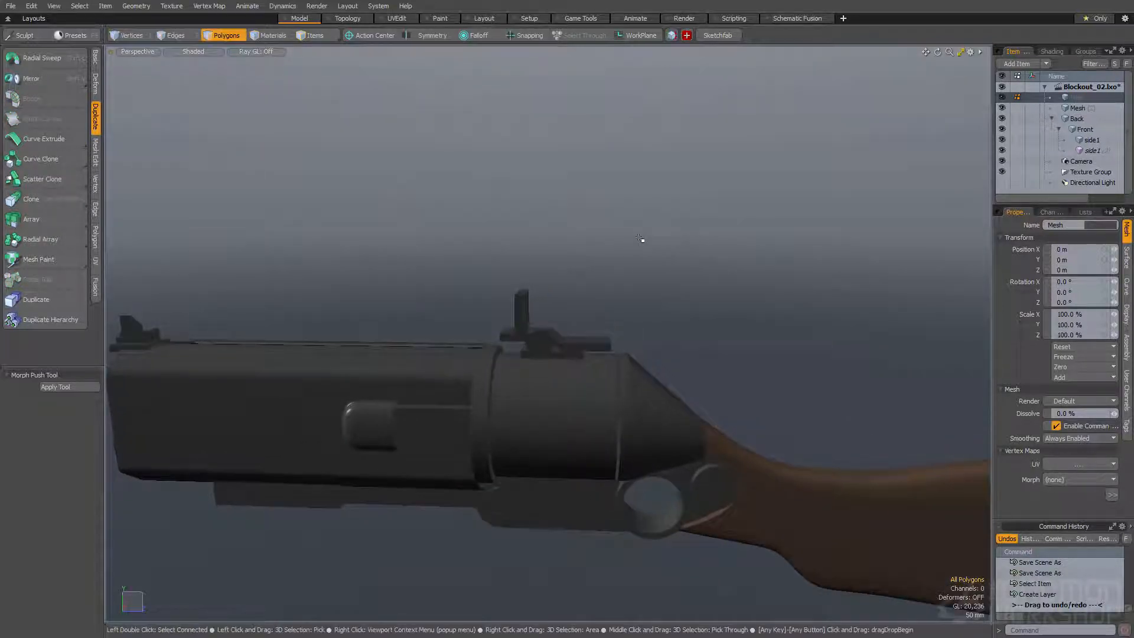
{"action": "left_click_drag", "start_coordinate": [590, 228], "coordinate": [602, 222], "text": "alt"}
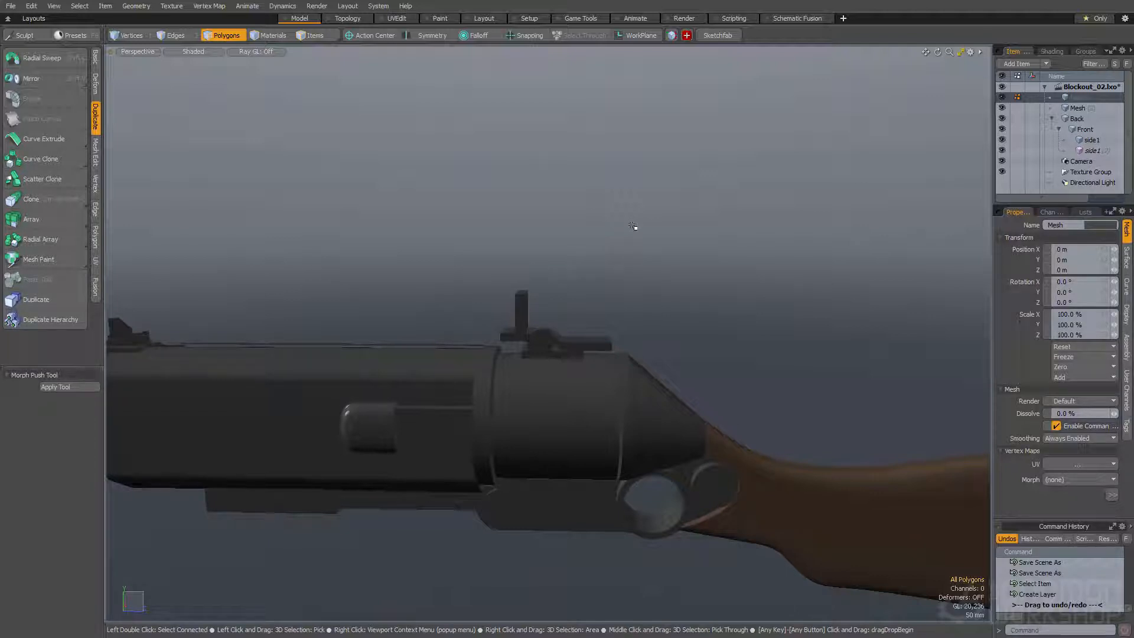
{"action": "left_click_drag", "start_coordinate": [675, 233], "coordinate": [676, 299], "text": "alt"}
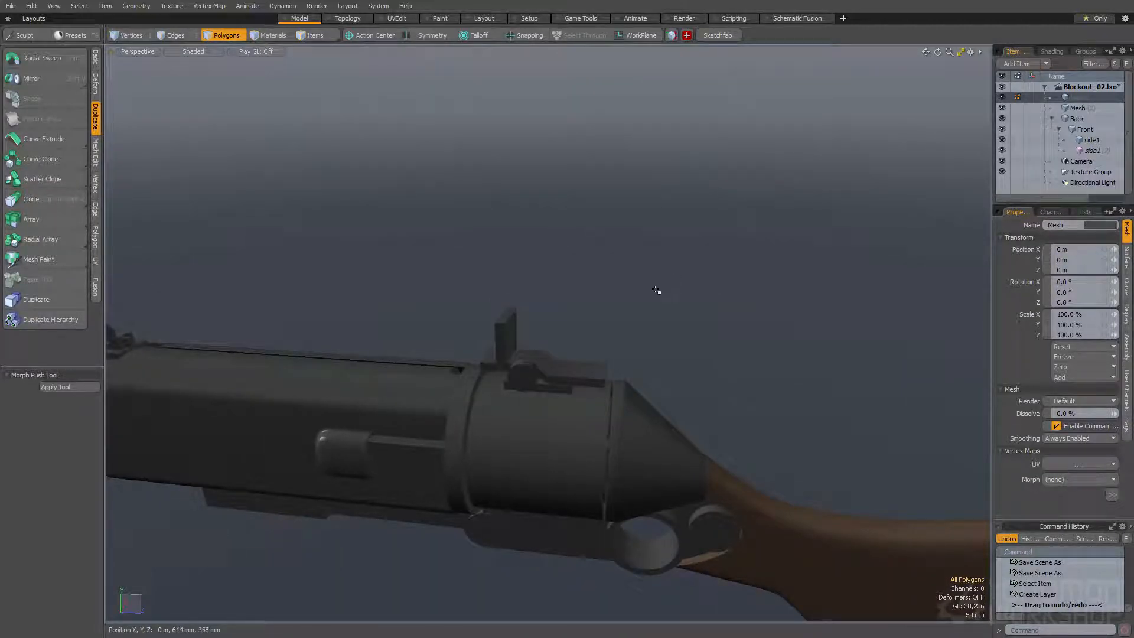
{"action": "left_click_drag", "start_coordinate": [651, 279], "coordinate": [625, 213], "text": "alt"}
{"action": "key", "text": "shift+b"}
{"action": "left_click_drag", "start_coordinate": [611, 151], "coordinate": [691, 258]}
{"action": "left_click_drag", "start_coordinate": [600, 181], "coordinate": [554, 165]}
{"action": "key", "text": "space"}
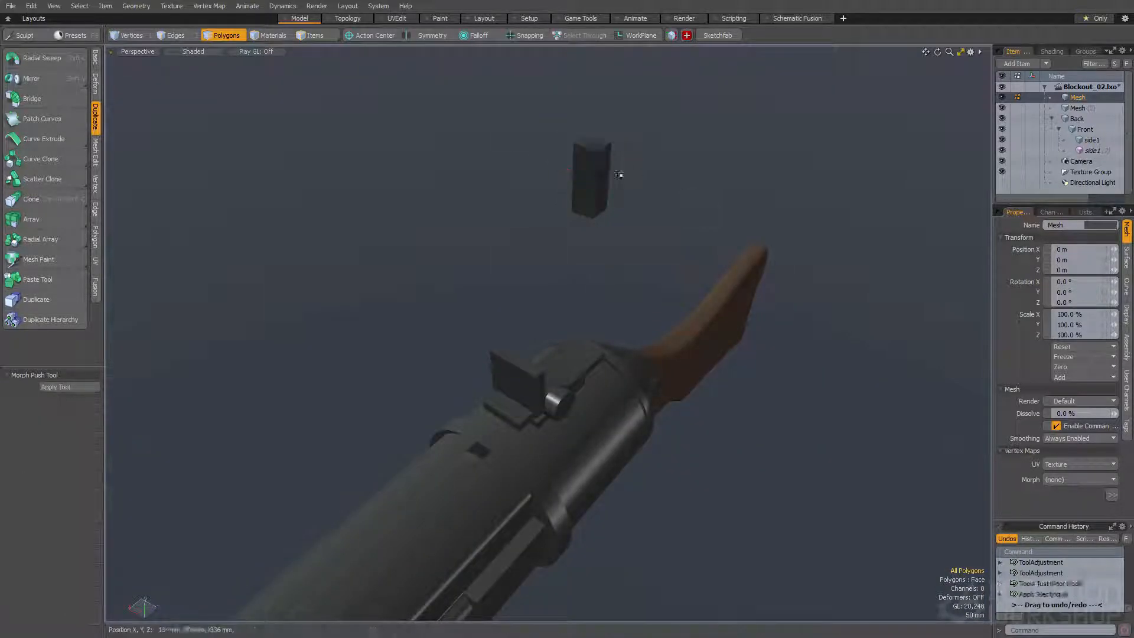
Round the box's corner edges running along its depth with an edge bevel, so its upper and lower ends become curved
{"action": "double_click", "coordinate": [590, 170]}
{"action": "key", "text": "shift+a"}
{"action": "left_click_drag", "start_coordinate": [458, 236], "coordinate": [624, 274], "text": "alt"}
{"action": "scroll", "coordinate": [559, 180], "scroll_direction": "down", "scroll_amount": 3}
{"action": "key", "text": "space"}
{"action": "key", "text": "alt+l"}
{"action": "left_click_drag", "start_coordinate": [520, 271], "coordinate": [496, 292], "text": "alt"}
{"action": "key", "text": "b"}
{"action": "middle_click_drag", "start_coordinate": [484, 292], "coordinate": [501, 291]}
{"action": "left_click_drag", "start_coordinate": [500, 290], "coordinate": [674, 276], "text": "alt"}
Bevel the block's front face inward and extrude it forward to form a slightly smaller stepped section
{"action": "key", "text": "space"}
{"action": "key", "text": "space"}
{"action": "left_click", "coordinate": [590, 266]}
{"action": "key", "text": "b"}
{"action": "left_click", "coordinate": [615, 237], "text": "shift"}
{"action": "left_click_drag", "start_coordinate": [614, 236], "coordinate": [520, 220], "text": "alt"}
{"action": "left_click_drag", "start_coordinate": [578, 287], "coordinate": [591, 251]}
{"action": "key", "text": "space"}
Create a separate cutter box and move it so that it overlaps the middle of the block's front section
{"action": "left_click", "coordinate": [495, 263]}
{"action": "key", "text": "c"}
{"action": "mouse_move", "coordinate": [517, 225]}
{"action": "left_mouse_down"}
{"action": "mouse_move", "coordinate": [716, 325]}
{"action": "mouse_move", "coordinate": [591, 331]}
{"action": "left_mouse_up"}
{"action": "left_click_drag", "start_coordinate": [430, 307], "coordinate": [438, 307]}
{"action": "key", "text": "space"}
{"action": "double_click", "coordinate": [512, 342]}
{"action": "left_click_drag", "start_coordinate": [512, 342], "coordinate": [512, 311], "text": "alt"}
{"action": "key", "text": "w"}
{"action": "left_click_drag", "start_coordinate": [512, 313], "coordinate": [403, 278]}
{"action": "left_click_drag", "start_coordinate": [484, 295], "coordinate": [490, 252], "text": "alt"}
{"action": "key", "text": "space"}
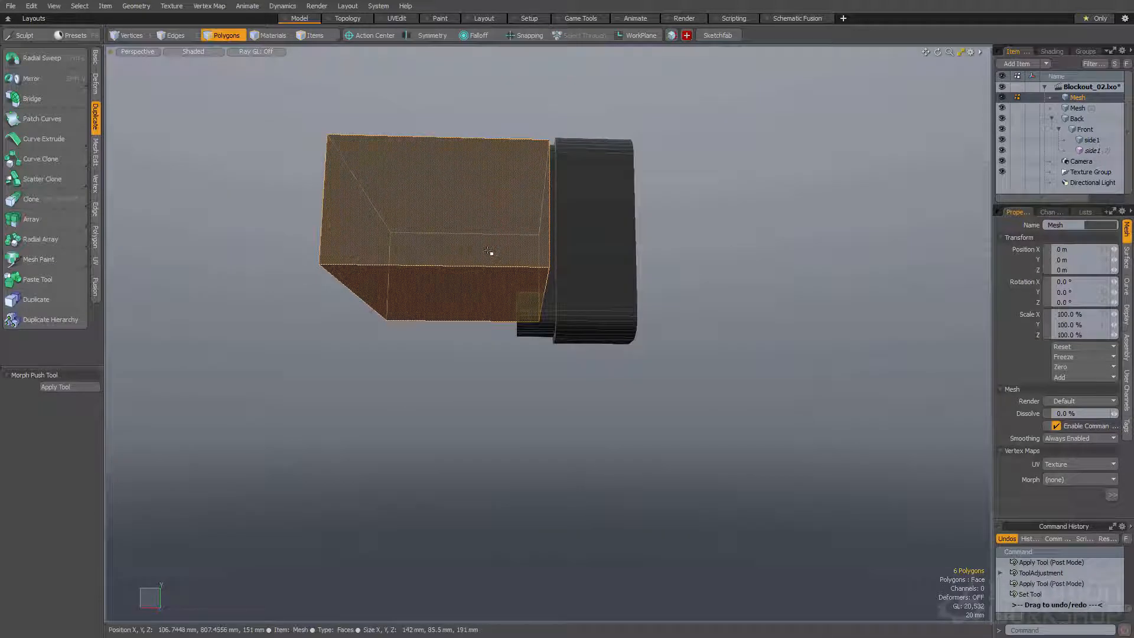
Subtract the cutter box from the block to cut a notch into its front section
{"action": "key", "text": "ctrl+b"}
{"action": "left_click_drag", "start_coordinate": [559, 293], "coordinate": [672, 313], "text": "alt"}
{"action": "left_click", "coordinate": [593, 260]}
{"action": "key", "text": "space"}
{"action": "left_click_drag", "start_coordinate": [583, 219], "coordinate": [585, 280], "text": "alt"}
{"action": "key", "text": "space"}
Bevel the notch's inner corner edges into angled chamfers
{"action": "double_click", "coordinate": [593, 338]}
{"action": "key", "text": "b"}
{"action": "scroll", "coordinate": [574, 322], "scroll_direction": "down", "scroll_amount": 4}
{"action": "key", "text": "space"}
{"action": "key", "text": "space"}
Select the inner faces of the notch and shift them along the vertical axis
{"action": "left_click_drag", "start_coordinate": [570, 225], "coordinate": [572, 188], "text": "alt"}
{"action": "key", "text": "w"}
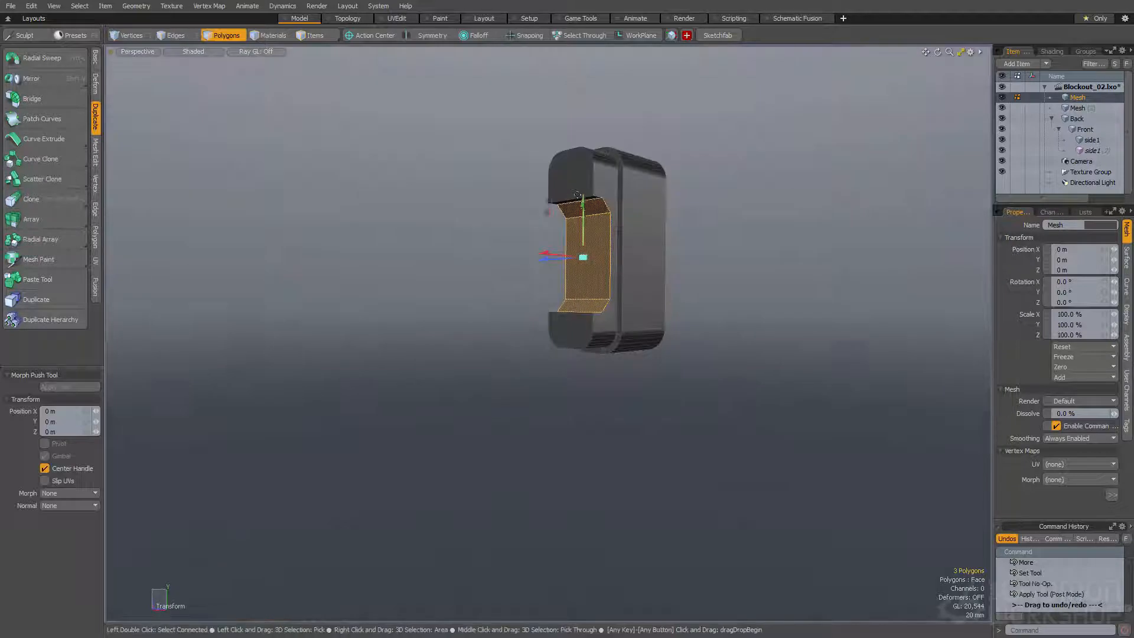
{"action": "key", "text": "space"}
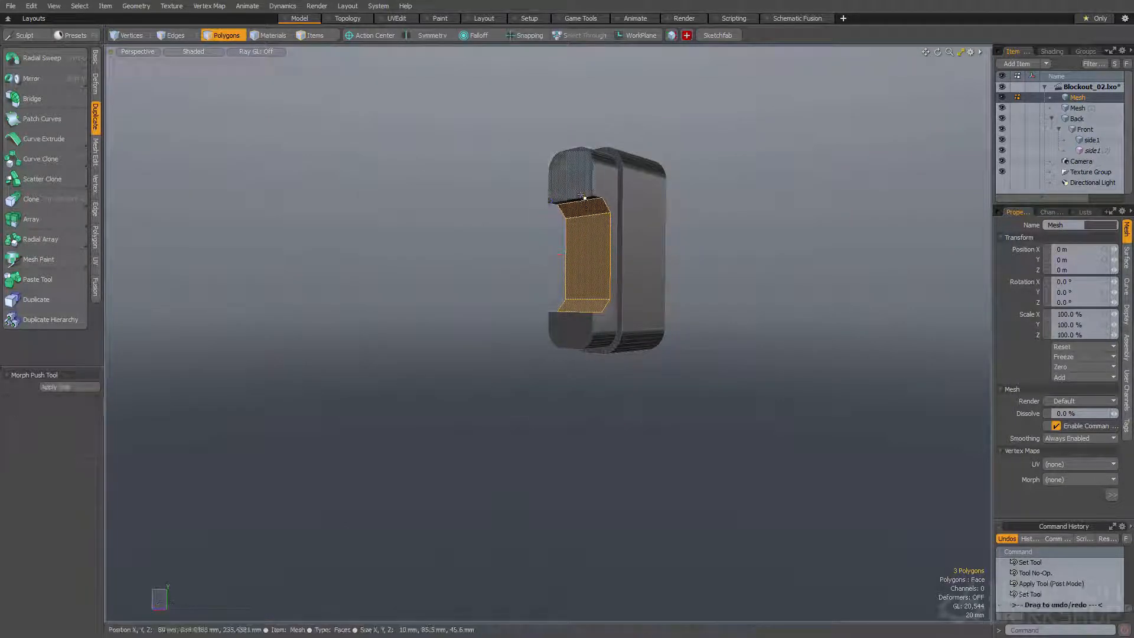
{"action": "key", "text": "w"}
{"action": "left_click_drag", "start_coordinate": [584, 202], "coordinate": [579, 216], "text": "alt"}
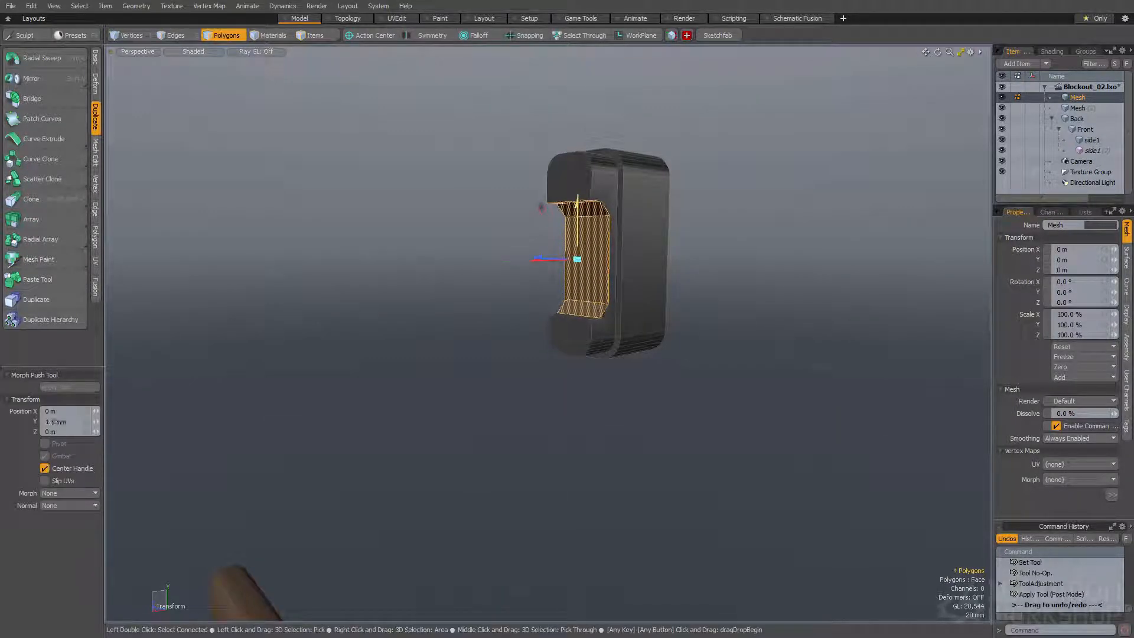
{"action": "key", "text": "space"}
{"action": "left_click", "coordinate": [572, 187]}
{"action": "left_click_drag", "start_coordinate": [609, 265], "coordinate": [568, 251], "text": "alt"}
{"action": "key", "text": "space"}
{"action": "key", "text": "space"}
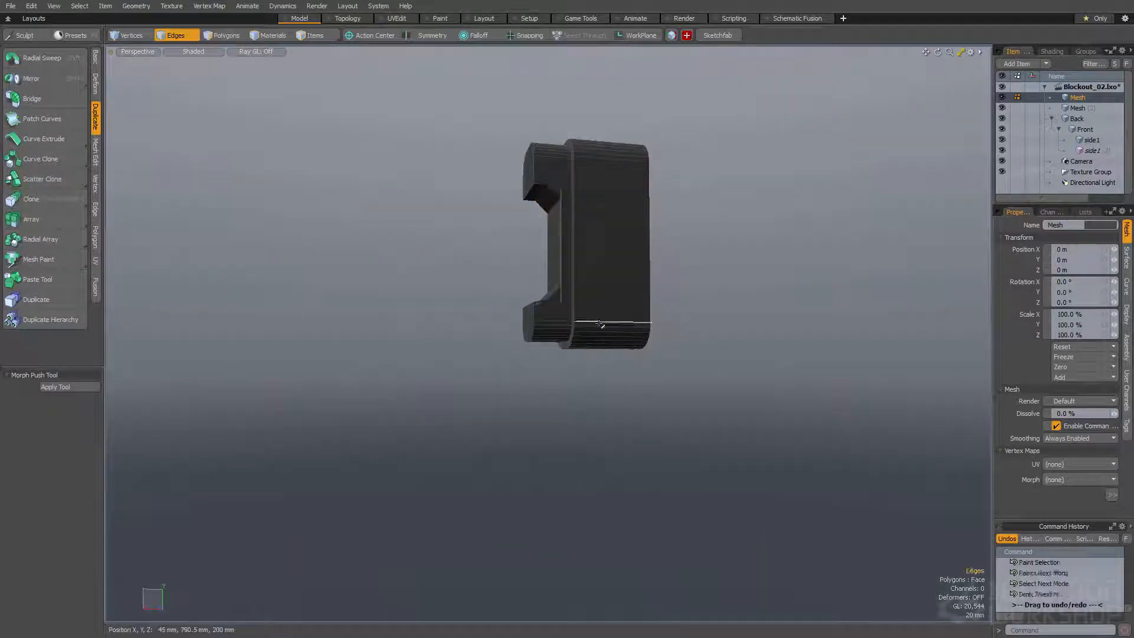
Loop slice around the block's main body at mid-depth and undo the edge bevel tried on the new loop
{"action": "left_click", "coordinate": [603, 322]}
{"action": "key", "text": "alt+c"}
{"action": "left_click", "coordinate": [592, 309]}
{"action": "left_click_drag", "start_coordinate": [592, 309], "coordinate": [553, 283], "text": "alt"}
{"action": "key", "text": "space"}
{"action": "key", "text": "b"}
{"action": "key", "text": "ctrl+z"}
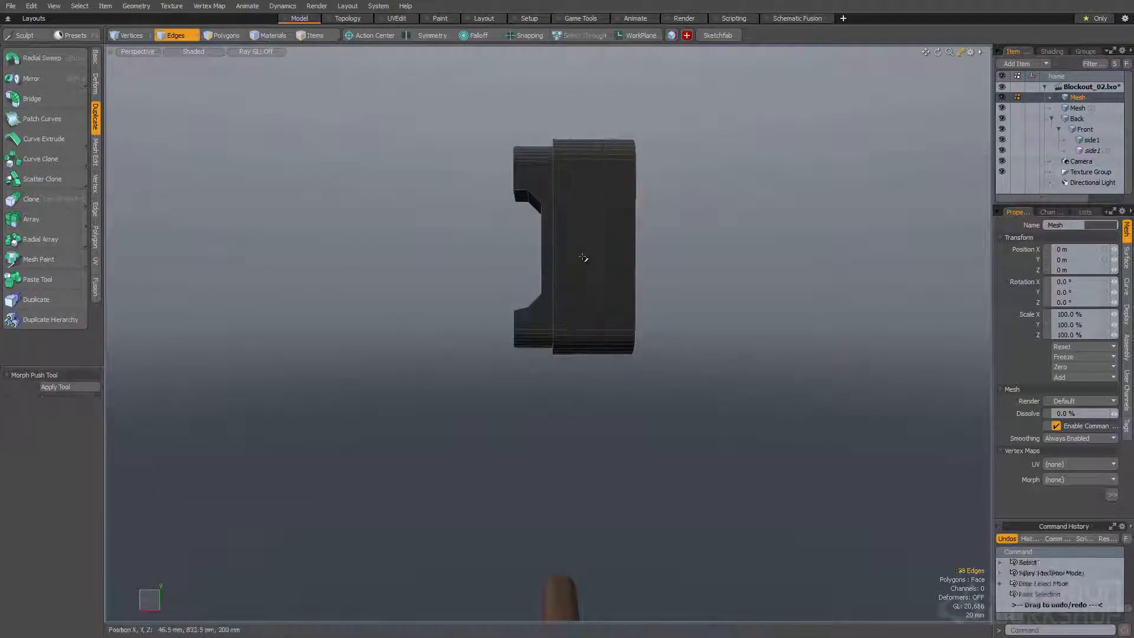
Loop slice both flat sides of the block horizontally at mid-height
{"action": "key", "text": "alt+c"}
{"action": "left_click", "coordinate": [573, 256]}
{"action": "left_click_drag", "start_coordinate": [569, 255], "coordinate": [304, 276], "text": "alt"}
{"action": "key", "text": "space"}
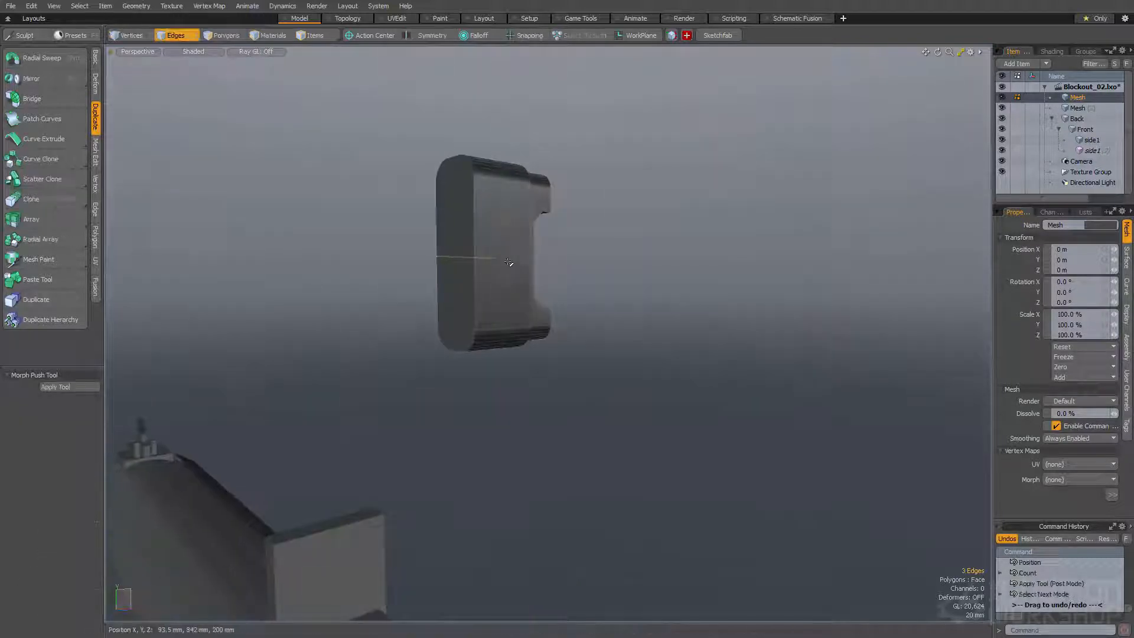
{"action": "key", "text": "alt+c"}
{"action": "left_click", "coordinate": [509, 266]}
{"action": "key", "text": "space"}
Bevel the mid-height side edges by 50 mm in Inset mode to split them into upper and lower edges
{"action": "left_click_drag", "start_coordinate": [509, 266], "coordinate": [750, 267], "text": "alt"}
{"action": "key", "text": "b"}
{"action": "left_click_drag", "start_coordinate": [557, 249], "coordinate": [581, 256]}
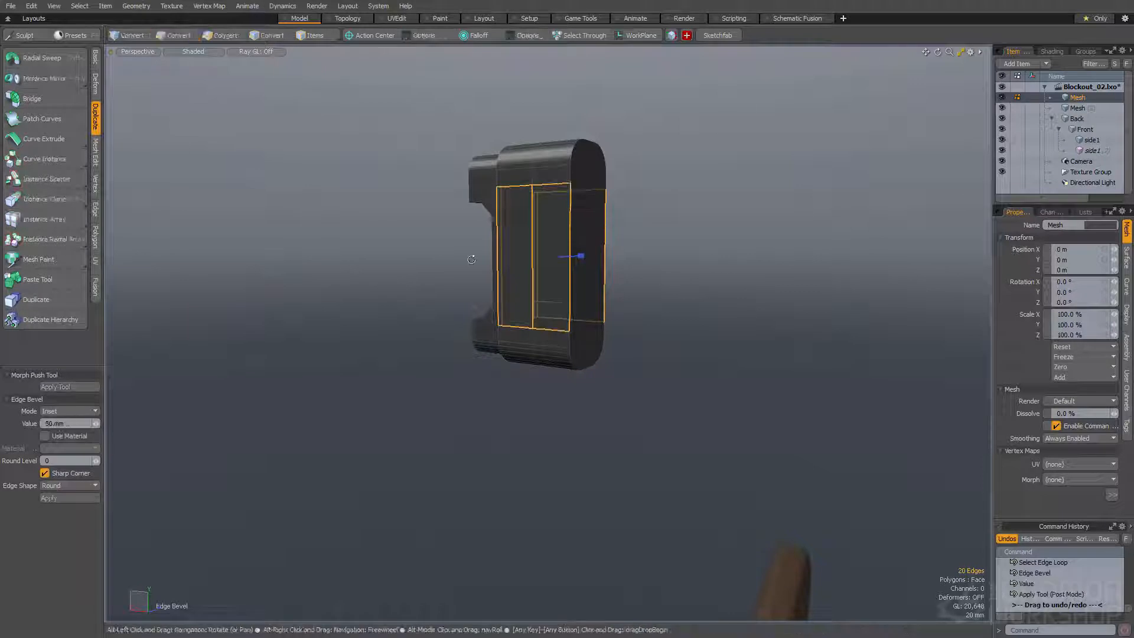
{"action": "left_click_drag", "start_coordinate": [470, 259], "coordinate": [523, 286], "text": "alt"}
{"action": "key", "text": "space"}
{"action": "key", "text": "space"}
Extrude the rear side panel on both sides of the block outward with a polygon bevel
{"action": "left_click", "coordinate": [599, 283]}
{"action": "left_click_drag", "start_coordinate": [599, 283], "coordinate": [348, 257], "text": "alt"}
{"action": "left_click", "coordinate": [484, 253], "text": "shift"}
{"action": "key", "text": "b"}
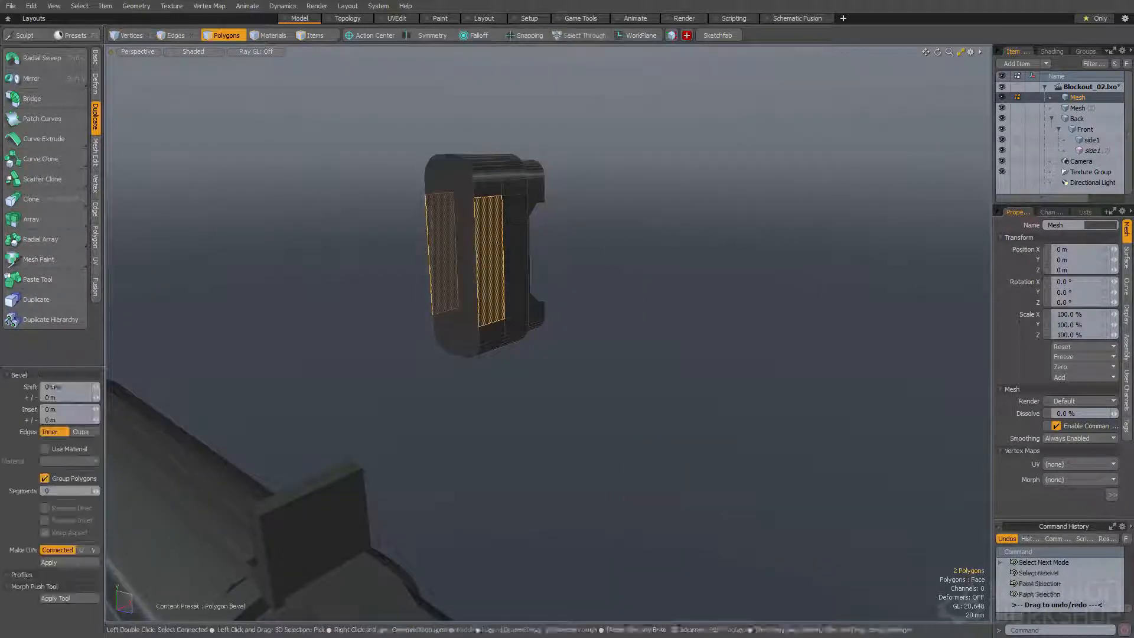
{"action": "left_click_drag", "start_coordinate": [466, 235], "coordinate": [605, 186]}
Copy the whole notched block and paste it into the side1 mesh
{"action": "double_click", "coordinate": [493, 218]}
{"action": "key", "text": "ctrl+c"}
{"action": "scroll", "coordinate": [550, 250], "scroll_direction": "down", "scroll_amount": 5}
{"action": "key", "text": "space"}
{"action": "left_click", "coordinate": [308, 359]}
{"action": "key", "text": "ctrl+v"}
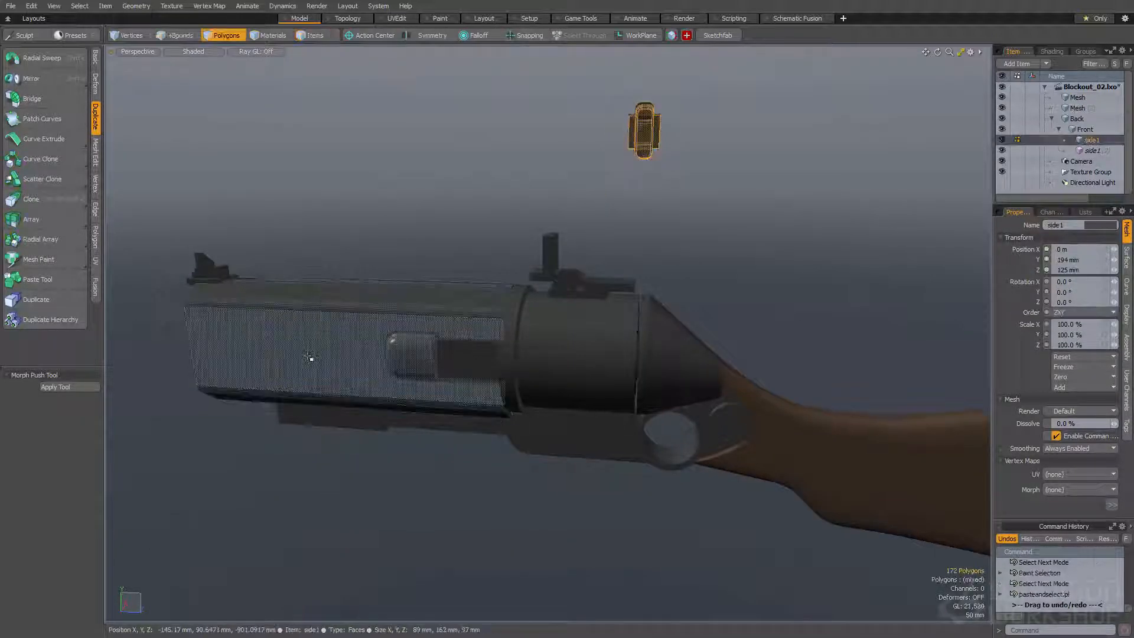
Move the pasted block onto the gun's flat side panel and scale it down to a small surface detail
{"action": "key", "text": "shift+v"}
{"action": "left_click_drag", "start_coordinate": [304, 348], "coordinate": [427, 348], "text": "alt"}
{"action": "key", "text": "shift+a"}
{"action": "scroll", "coordinate": [414, 334], "scroll_direction": "down", "scroll_amount": 5}
{"action": "key", "text": "w"}
{"action": "left_click_drag", "start_coordinate": [444, 356], "coordinate": [517, 340]}
{"action": "key", "text": "shift+a"}
{"action": "scroll", "coordinate": [498, 362], "scroll_direction": "down", "scroll_amount": 4}
{"action": "key", "text": "r"}
{"action": "key", "text": "w"}
{"action": "key", "text": "r"}
{"action": "key", "text": "w"}
{"action": "scroll", "coordinate": [514, 364], "scroll_direction": "up", "scroll_amount": 4}
{"action": "mouse_move", "coordinate": [517, 339]}
{"action": "left_mouse_down", "text": "alt"}
{"action": "mouse_move", "coordinate": [569, 370]}
{"action": "mouse_move", "coordinate": [552, 380]}
{"action": "mouse_move", "coordinate": [437, 322]}
{"action": "mouse_move", "coordinate": [319, 316]}
{"action": "mouse_move", "coordinate": [408, 358]}
{"action": "mouse_move", "coordinate": [291, 393]}
{"action": "mouse_move", "coordinate": [438, 345]}
{"action": "left_mouse_up", "text": "alt"}
{"action": "key", "text": "q"}
Try to combine the small block with the side panel using a boolean operation
{"action": "key", "text": "ctrl+b"}
{"action": "left_click", "coordinate": [495, 383]}
{"action": "left_click", "coordinate": [398, 349]}
{"action": "key", "text": "Escape"}
Lasso the block embedded in the side panel, paste a duplicate of it and move the duplicate away
{"action": "scroll", "coordinate": [501, 309], "scroll_direction": "down", "scroll_amount": 4}
{"action": "left_click_drag", "start_coordinate": [501, 309], "coordinate": [620, 401], "text": "alt"}
{"action": "right_click_drag", "start_coordinate": [720, 296], "coordinate": [654, 291]}
{"action": "mouse_move", "coordinate": [653, 291]}
{"action": "left_mouse_down", "text": "alt"}
{"action": "mouse_move", "coordinate": [572, 271]}
{"action": "mouse_move", "coordinate": [650, 291]}
{"action": "mouse_move", "coordinate": [575, 297]}
{"action": "left_mouse_up", "text": "alt"}
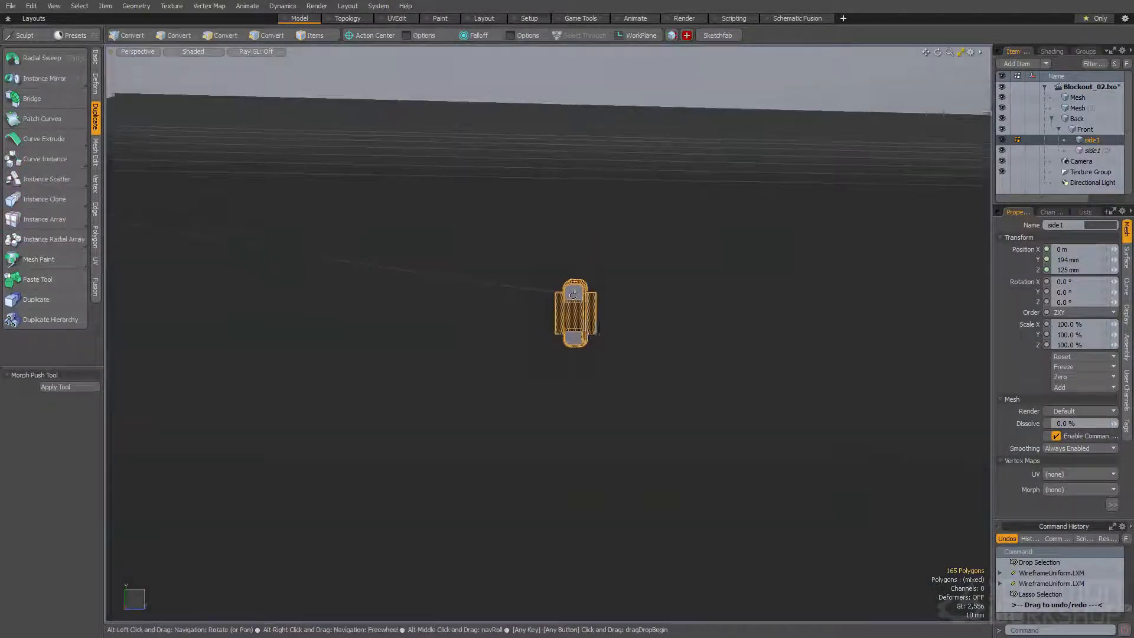
{"action": "key", "text": "ctrl+v"}
{"action": "scroll", "coordinate": [575, 297], "scroll_direction": "down", "scroll_amount": 5}
{"action": "key", "text": "w"}
{"action": "left_click_drag", "start_coordinate": [549, 345], "coordinate": [742, 369]}
{"action": "key", "text": "q"}
Frame the duplicated block, select its open boundary edges and try to fill them with a polygon
{"action": "key", "text": "shift+a"}
{"action": "key", "text": "space"}
{"action": "key", "text": "space"}
{"action": "key", "text": "space"}
{"action": "key", "text": "f"}
{"action": "key", "text": "space"}
{"action": "key", "text": "space"}
{"action": "key", "text": "space"}
{"action": "key", "text": "alt+2"}
{"action": "left_click_drag", "start_coordinate": [674, 364], "coordinate": [615, 369], "text": "alt"}
{"action": "key", "text": "p"}
{"action": "left_click_drag", "start_coordinate": [615, 369], "coordinate": [450, 423], "text": "alt"}
{"action": "key", "text": "space"}
Lasso the duplicated block and delete it
{"action": "left_click", "coordinate": [496, 417]}
{"action": "left_click_drag", "start_coordinate": [515, 459], "coordinate": [460, 193], "text": "alt"}
{"action": "key", "text": "Delete"}
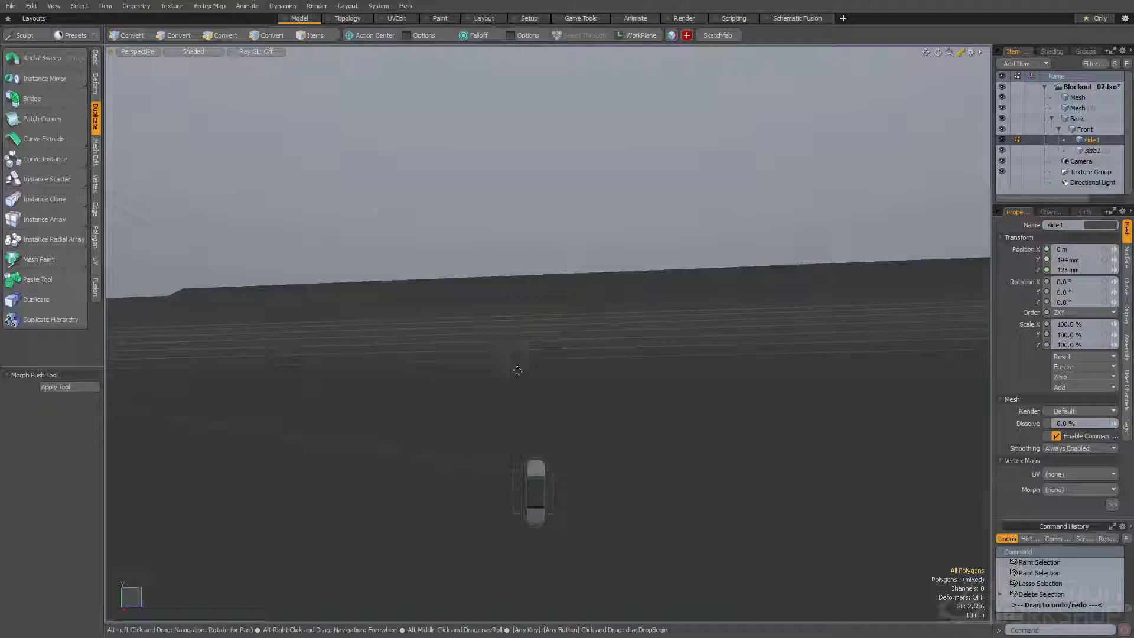
{"action": "left_click_drag", "start_coordinate": [557, 393], "coordinate": [525, 265], "text": "alt"}
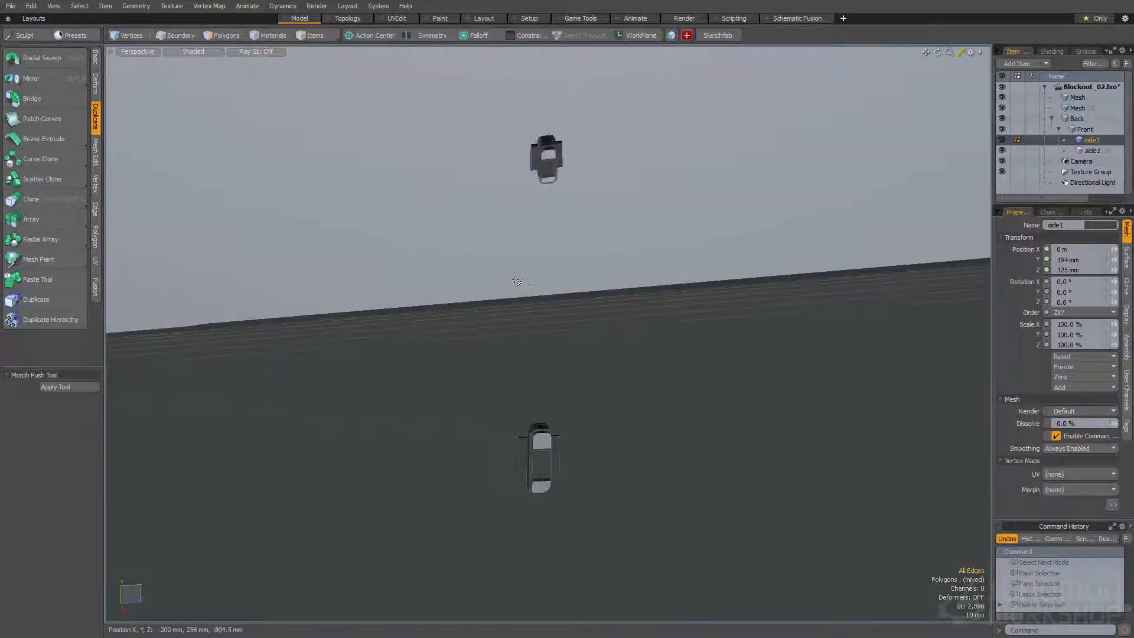
Undo the edits made to the duplicated block, then delete the small block embedded in the side panel
{"action": "key", "text": "ctrl+z"}
{"action": "key", "text": "ctrl+z"}
{"action": "key", "text": "ctrl+z"}
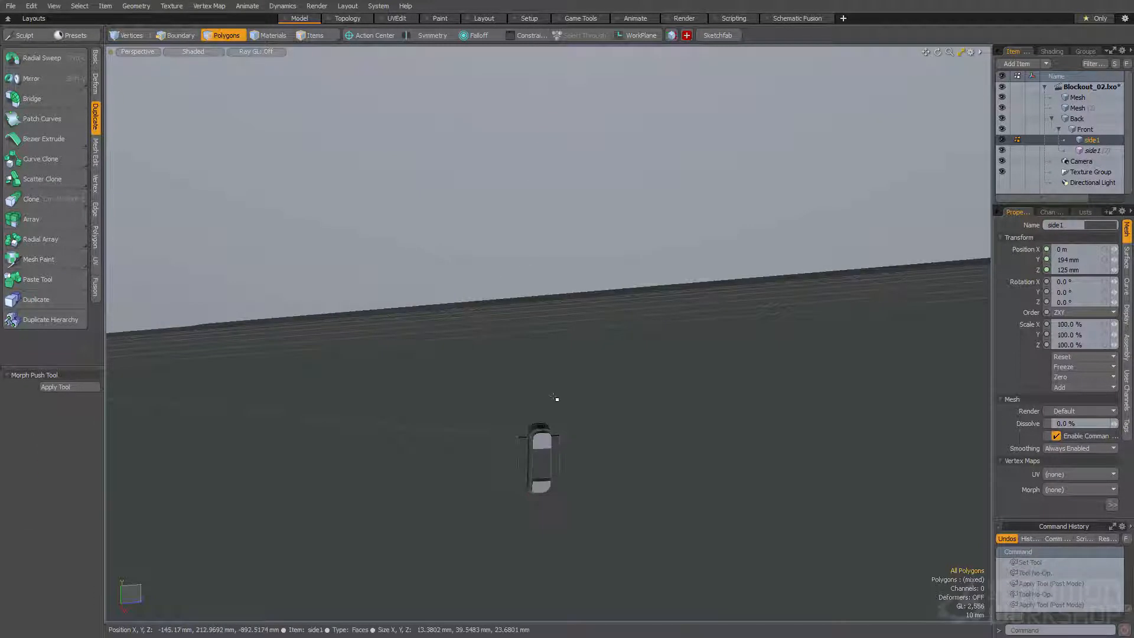
{"action": "key", "text": "ctrl+z"}
{"action": "left_click_drag", "start_coordinate": [485, 432], "coordinate": [561, 318], "text": "alt"}
{"action": "key", "text": "q"}
{"action": "key", "text": "Delete"}
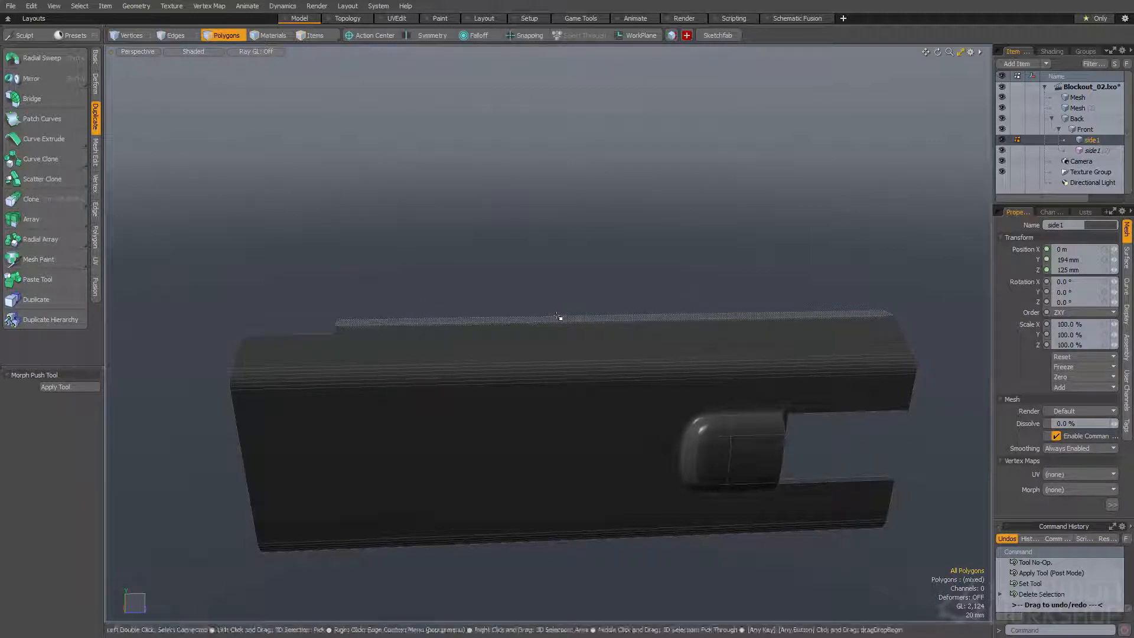
Show the rest of the gun again and select all connected polygons of the original block in its Mesh layer
{"action": "key", "text": "u"}
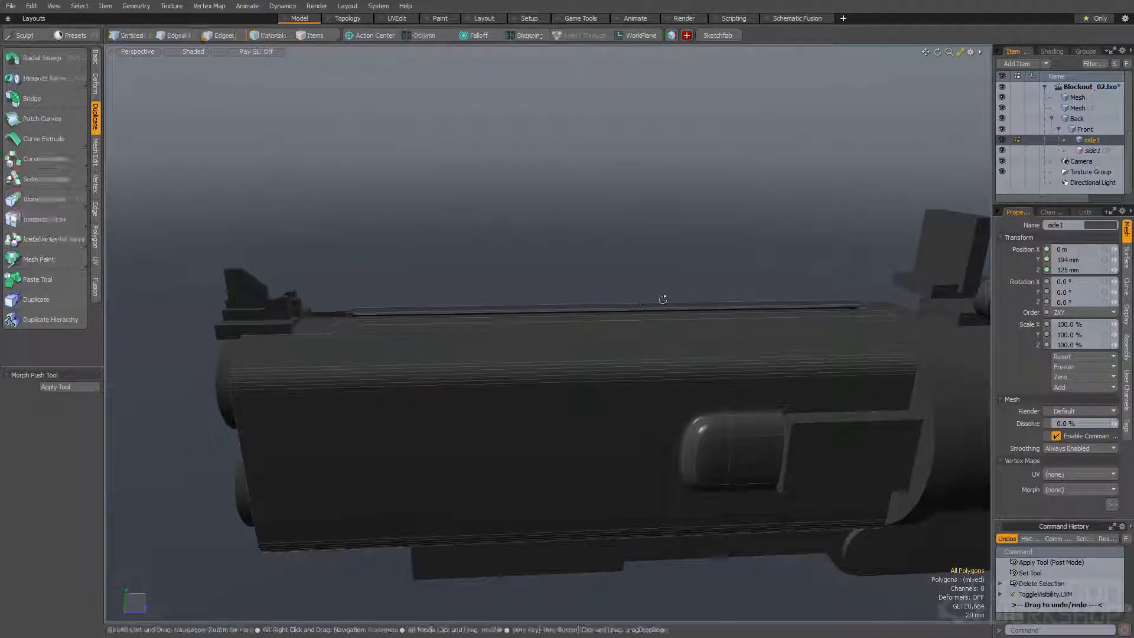
{"action": "key", "text": "space"}
{"action": "key", "text": "shift+a"}
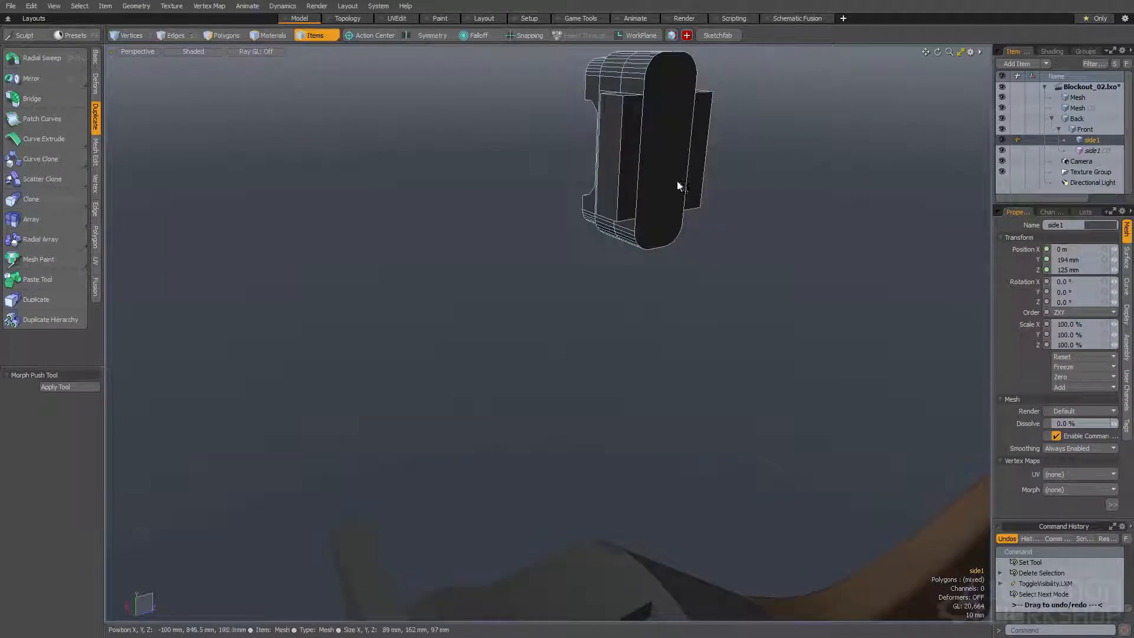
{"action": "left_click", "coordinate": [680, 182]}
{"action": "key", "text": "space"}
{"action": "double_click", "coordinate": [664, 185]}
{"action": "key", "text": "shift+a"}
Select the single flat end face of the block opposite the notch
{"action": "left_click_drag", "start_coordinate": [653, 195], "coordinate": [649, 278], "text": "alt"}
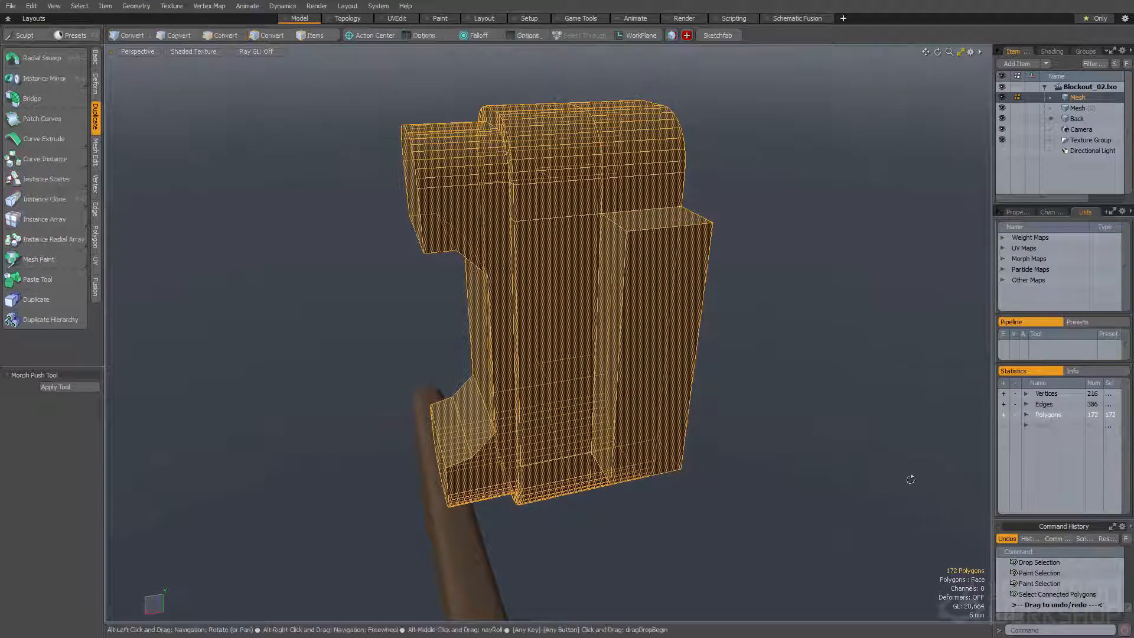
{"action": "left_click_drag", "start_coordinate": [911, 481], "coordinate": [703, 459], "text": "alt"}
{"action": "scroll", "coordinate": [703, 459], "scroll_direction": "down", "scroll_amount": 3}
{"action": "left_click", "coordinate": [697, 378]}
{"action": "left_click_drag", "start_coordinate": [697, 377], "coordinate": [638, 346], "text": "alt"}
{"action": "scroll", "coordinate": [639, 345], "scroll_direction": "down", "scroll_amount": 3}
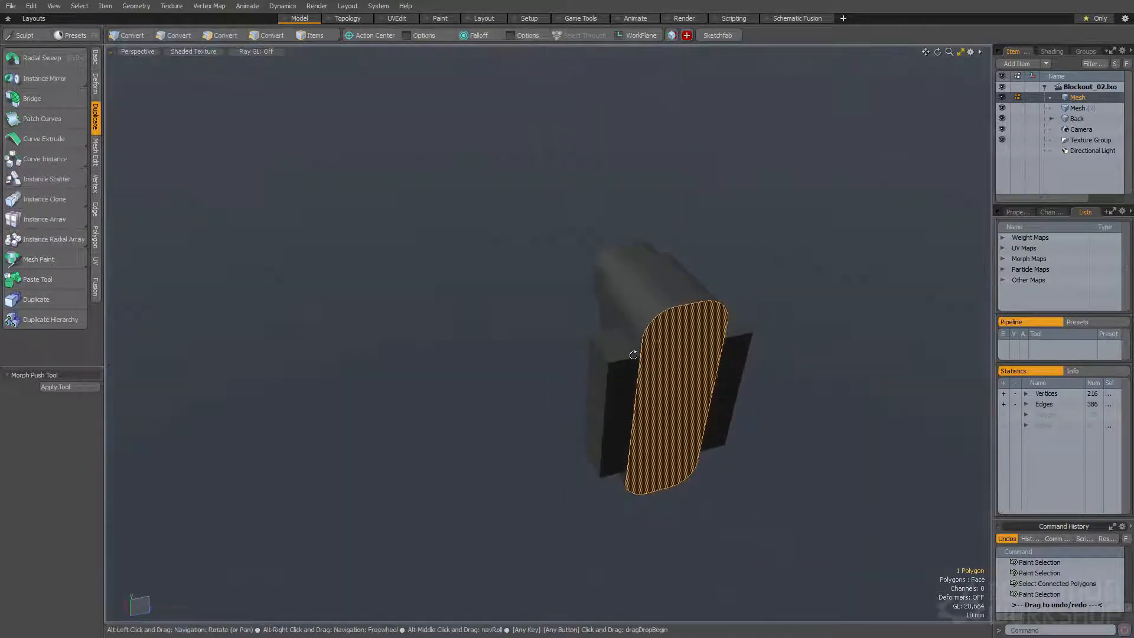
Turn a pasted copy of the block's end face into a separate rounded slab and move it beside the notched block
{"action": "key", "text": "ctrl+v"}
{"action": "left_click_drag", "start_coordinate": [706, 422], "coordinate": [527, 472]}
{"action": "key", "text": "shift+f"}
{"action": "left_click", "coordinate": [514, 450]}
{"action": "key", "text": "ctrl+z"}
{"action": "key", "text": "q"}
{"action": "left_click_drag", "start_coordinate": [590, 535], "coordinate": [547, 502], "text": "alt"}
{"action": "double_click", "coordinate": [541, 490]}
{"action": "key", "text": "w"}
{"action": "left_click_drag", "start_coordinate": [531, 485], "coordinate": [487, 456]}
{"action": "left_click_drag", "start_coordinate": [487, 456], "coordinate": [537, 423], "text": "alt"}
{"action": "key", "text": "q"}
Bevel the boundary edges of the slab's front face into a chamfered rim
{"action": "left_click", "coordinate": [612, 458]}
{"action": "left_click", "coordinate": [590, 430]}
{"action": "key", "text": "ctrl+2"}
{"action": "key", "text": "b"}
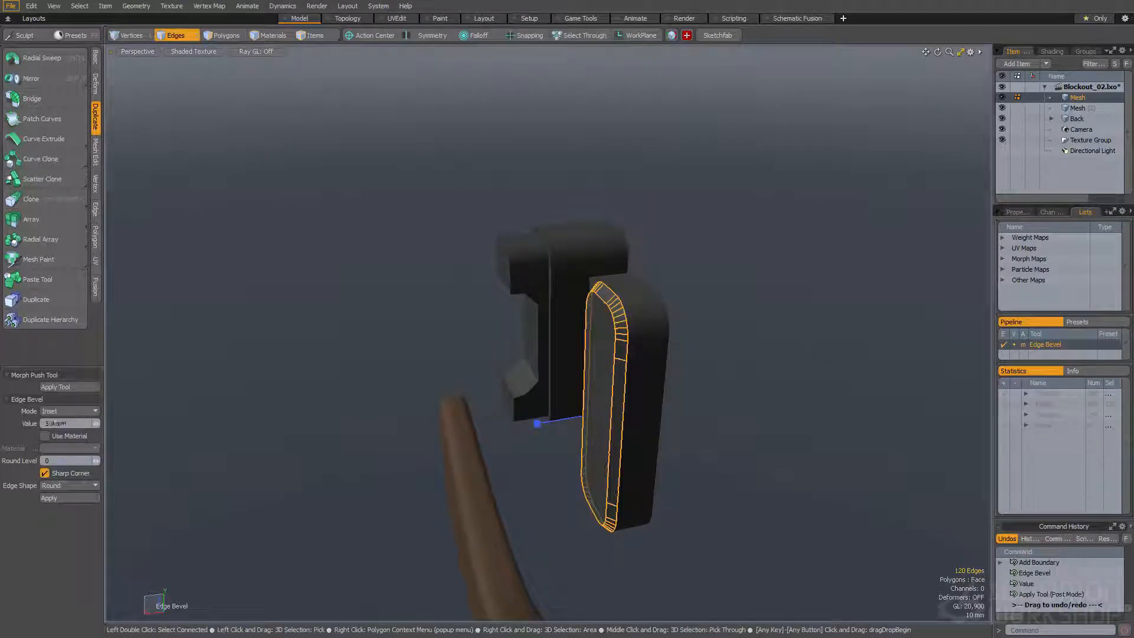
{"action": "key", "text": "space"}
Enlarge the small cylinder beside the rounded slab and bevel its front face with a 6.7 mm inset
{"action": "left_click_drag", "start_coordinate": [587, 369], "coordinate": [673, 368], "text": "alt"}
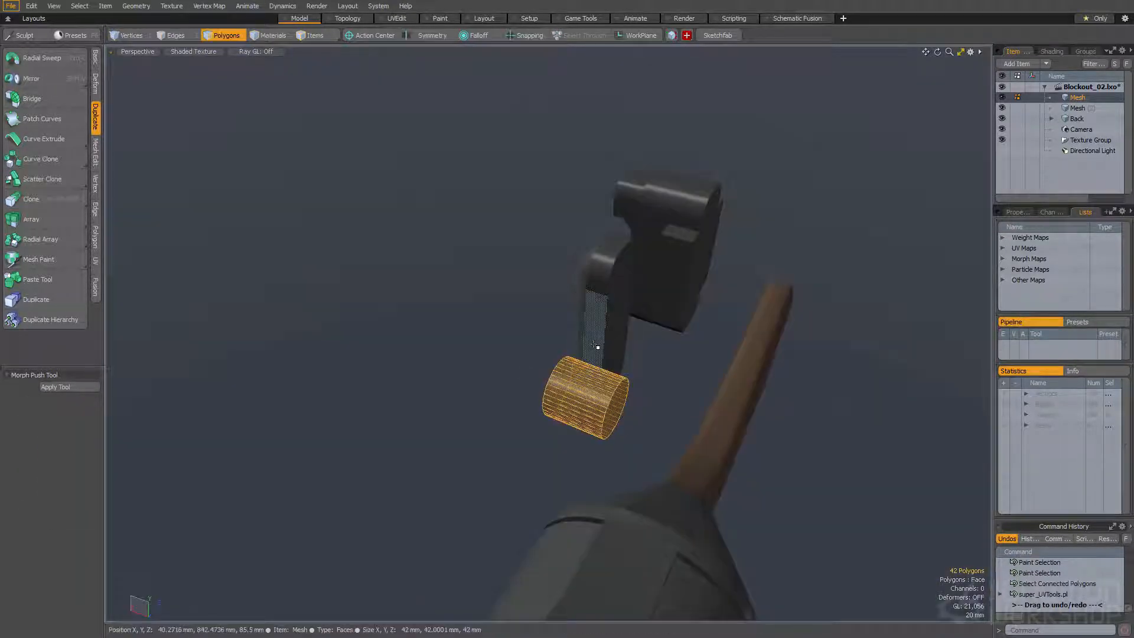
{"action": "key", "text": "y"}
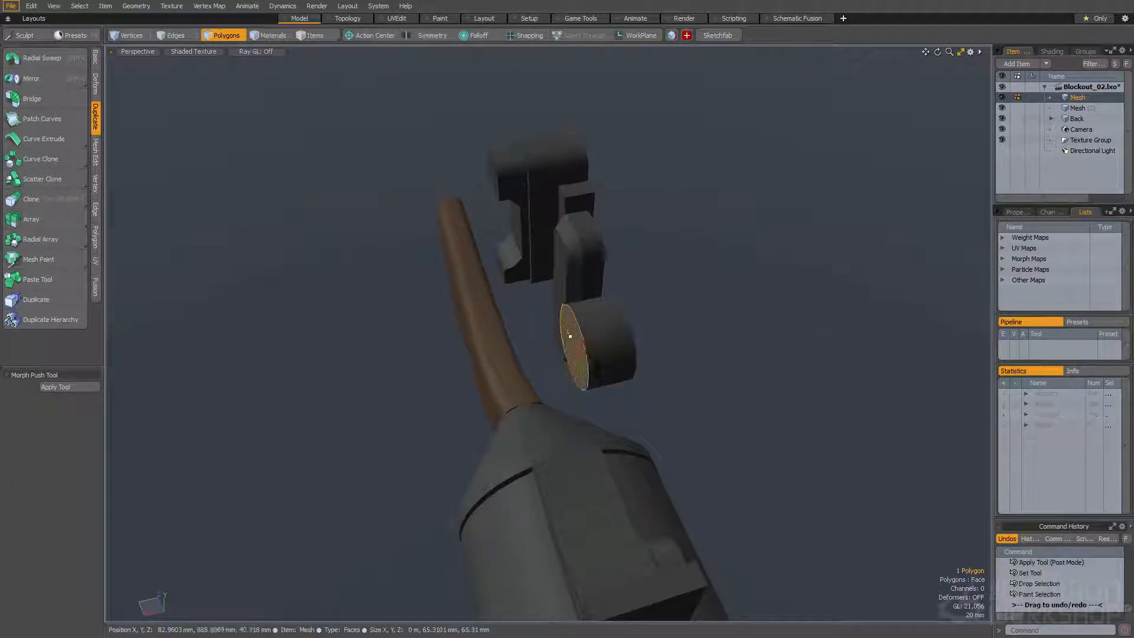
{"action": "scroll", "coordinate": [570, 336], "scroll_direction": "up", "scroll_amount": 2}
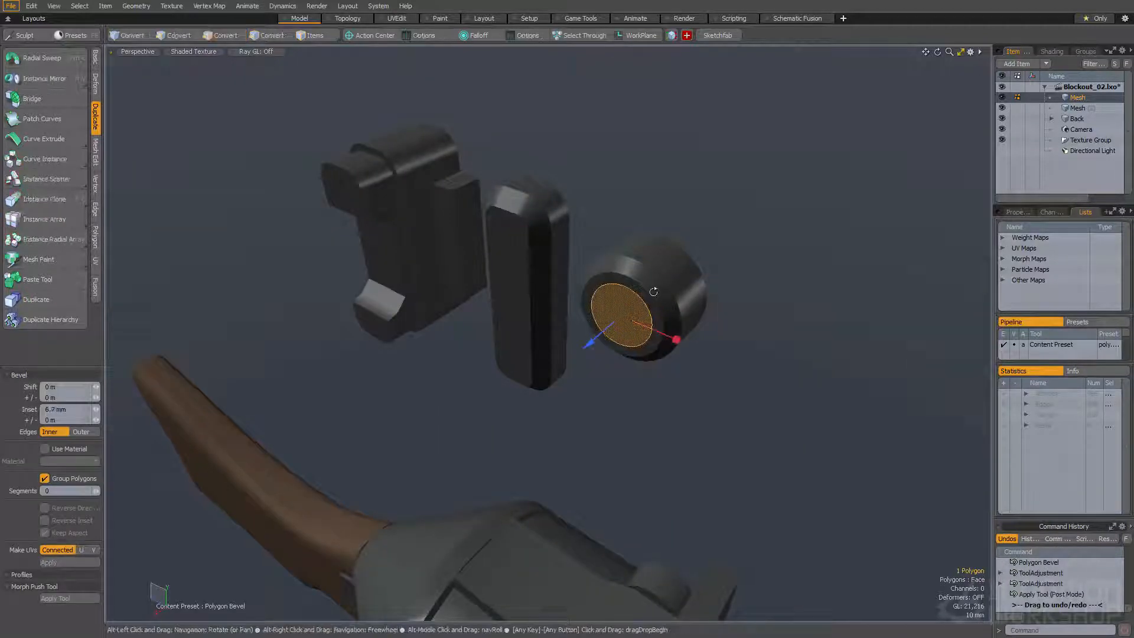
{"action": "key", "text": "space"}
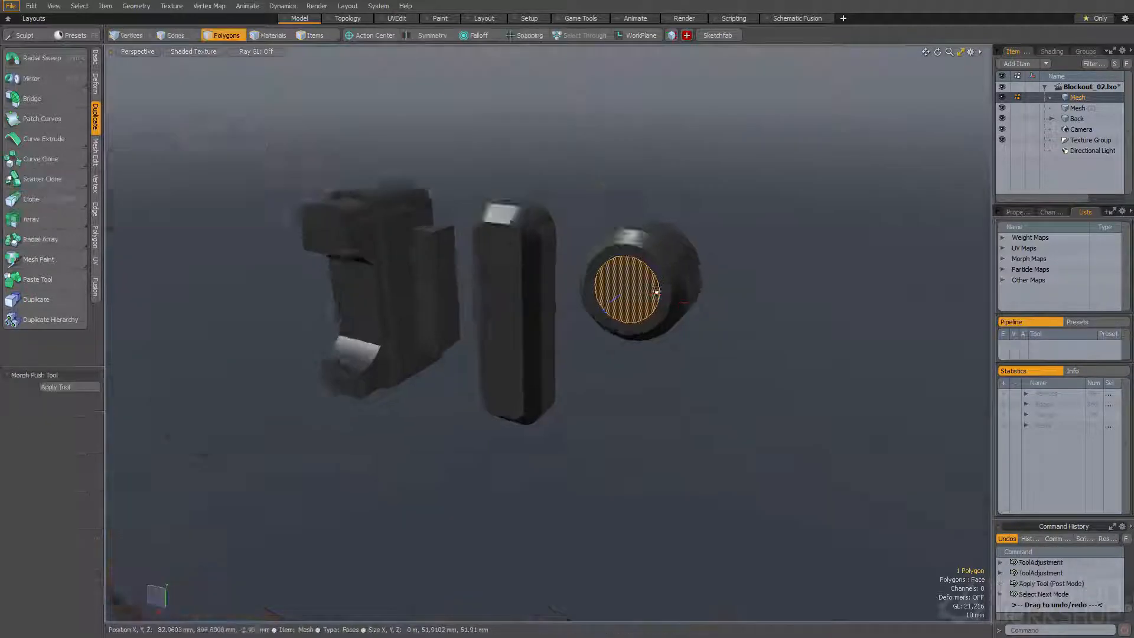
Select the cylinder's inner round face with two opposite pairs of rim polygons and bevel them into a raised cap with side tabs
{"action": "scroll", "coordinate": [644, 297], "scroll_direction": "up", "scroll_amount": 2}
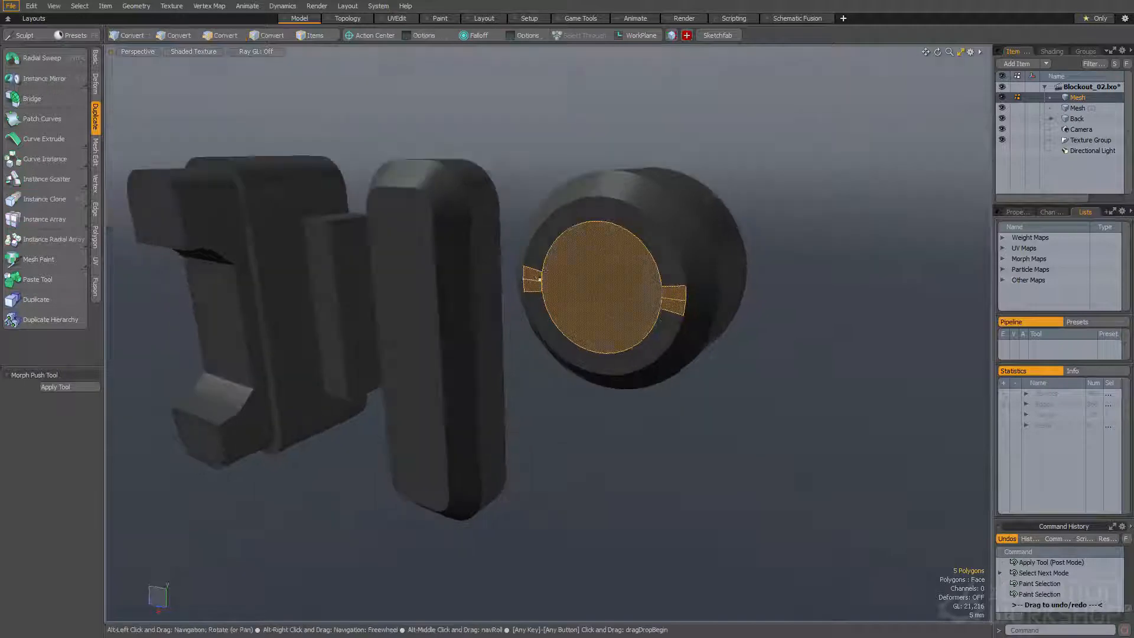
{"action": "key", "text": "b"}
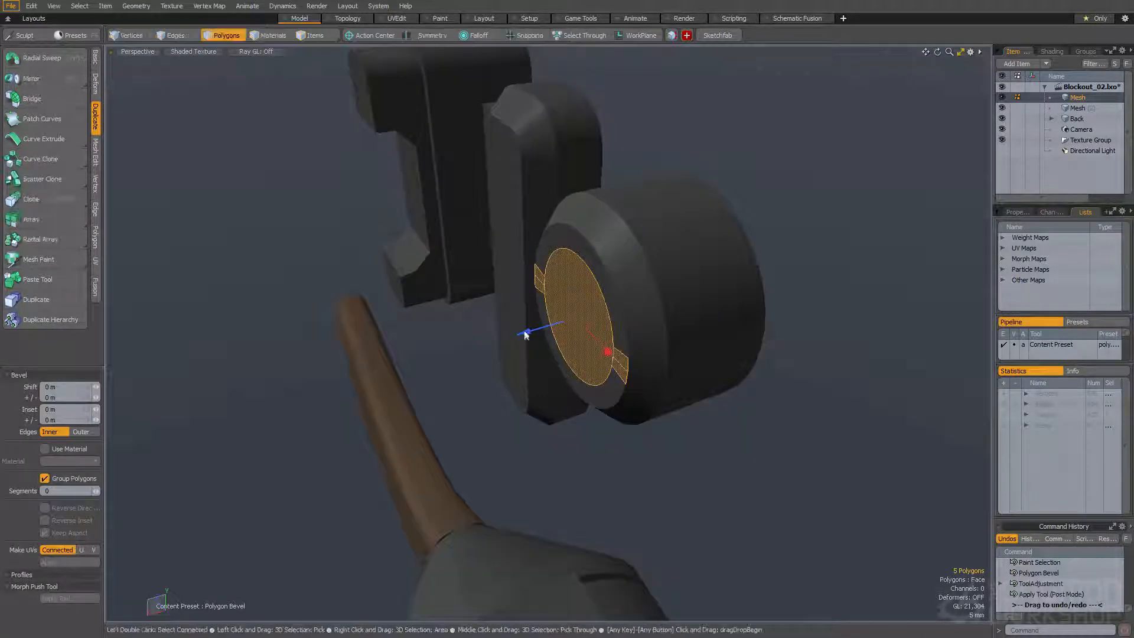
{"action": "key", "text": "w"}
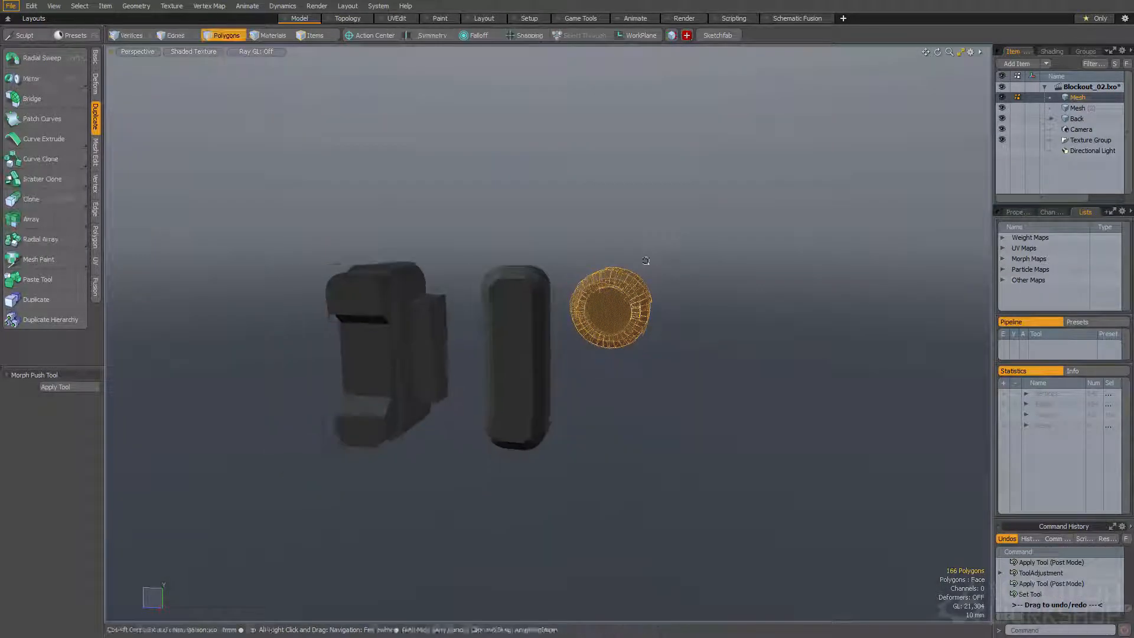
Duplicate the capped cylinder and move the copy -70 mm in Y and -54.5 mm in Z
{"action": "key", "text": "ctrl+c"}
{"action": "key", "text": "ctrl+v"}
{"action": "left_click_drag", "start_coordinate": [645, 261], "coordinate": [676, 340], "text": "alt"}
{"action": "key", "text": "w"}
{"action": "left_click_drag", "start_coordinate": [650, 290], "coordinate": [558, 324], "text": "alt"}
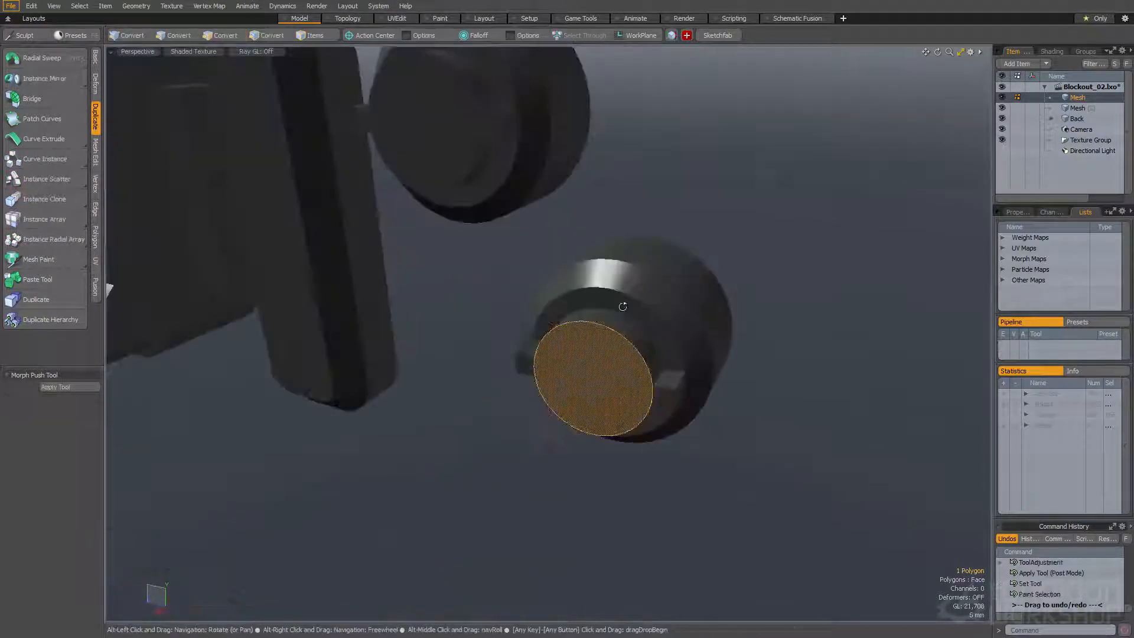
Replace the copied cylinder's raised cap with a single flat round face inside its chamfered rim
{"action": "left_click_drag", "start_coordinate": [621, 302], "coordinate": [655, 316]}
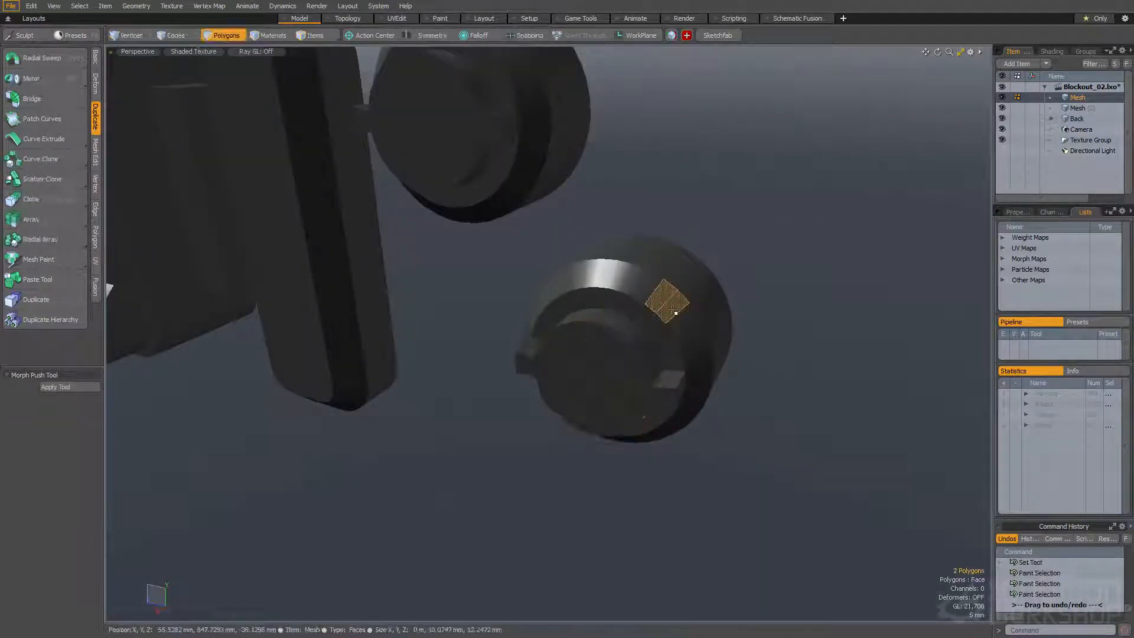
{"action": "key", "text": "l"}
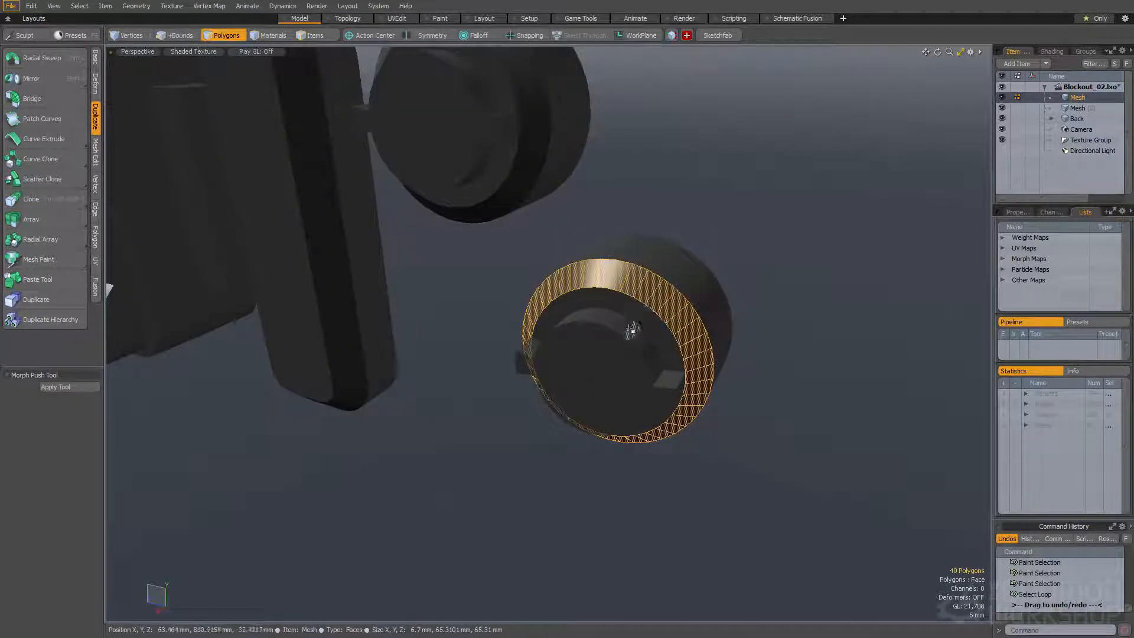
{"action": "key", "text": "bracketright"}
{"action": "key", "text": "shift+Down"}
{"action": "left_click_drag", "start_coordinate": [632, 330], "coordinate": [614, 378], "text": "alt"}
Bevel the copied cylinder's flat front face with an inset of 4.64 mm
{"action": "key", "text": "b"}
{"action": "left_click", "coordinate": [562, 349]}
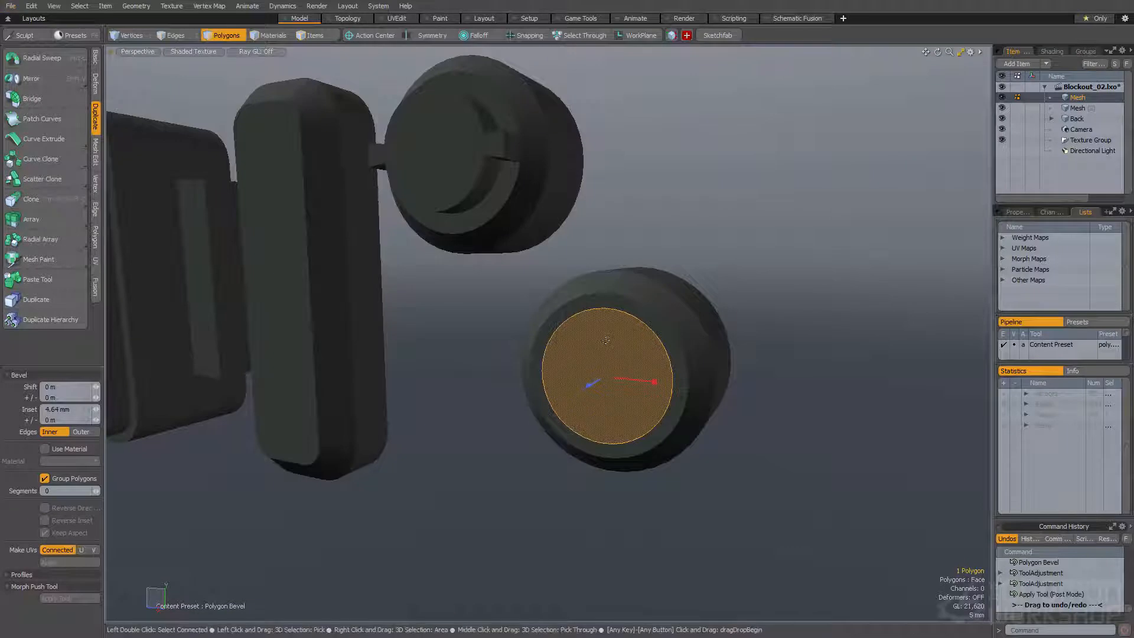
{"action": "left_click_drag", "start_coordinate": [559, 316], "coordinate": [596, 313], "text": "alt"}
{"action": "key", "text": "space"}
Slice the copied cylinder's inner round face vertically across its centre
{"action": "key", "text": "alt+c"}
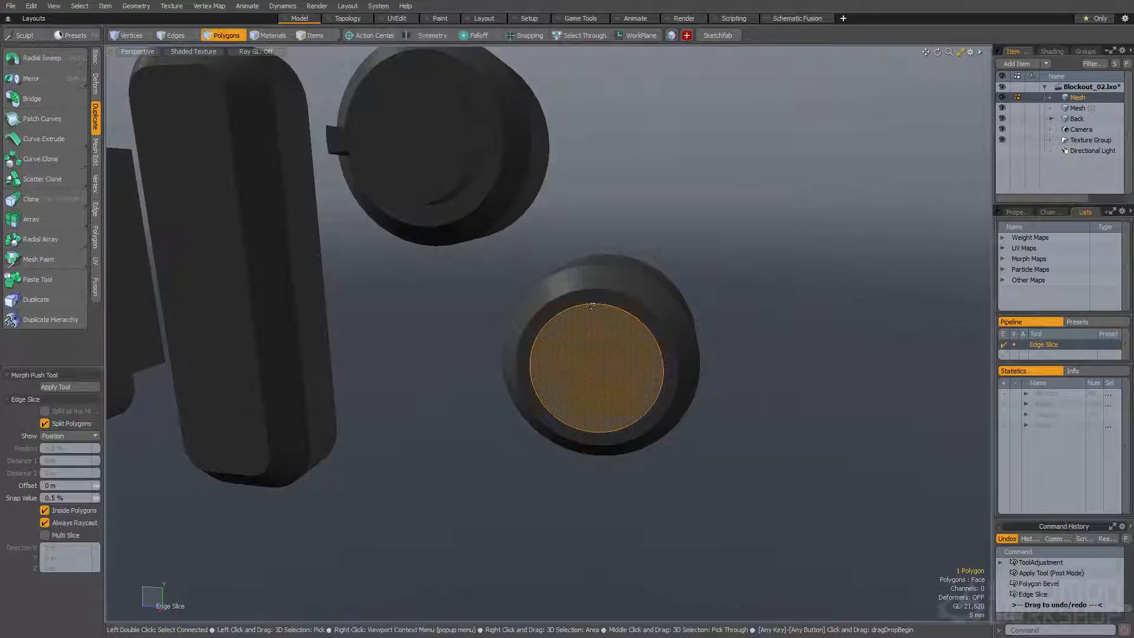
{"action": "left_click", "coordinate": [597, 431]}
{"action": "left_click_drag", "start_coordinate": [596, 431], "coordinate": [552, 346], "text": "alt"}
{"action": "key", "text": "space"}
Bevel the centre cut into a narrow strip and raise the strip as a bar across the round face
{"action": "left_click", "coordinate": [613, 334]}
{"action": "key", "text": "b"}
{"action": "left_click", "coordinate": [613, 336]}
{"action": "left_click_drag", "start_coordinate": [626, 348], "coordinate": [564, 387], "text": "alt"}
{"action": "key", "text": "space"}
{"action": "left_click", "coordinate": [542, 380]}
{"action": "left_click_drag", "start_coordinate": [564, 386], "coordinate": [592, 334], "text": "ctrl+alt"}
Select the lower cylinder and reduce the selection to its chamfered front and raised bar
{"action": "double_click", "coordinate": [524, 319]}
{"action": "left_click", "coordinate": [446, 324]}
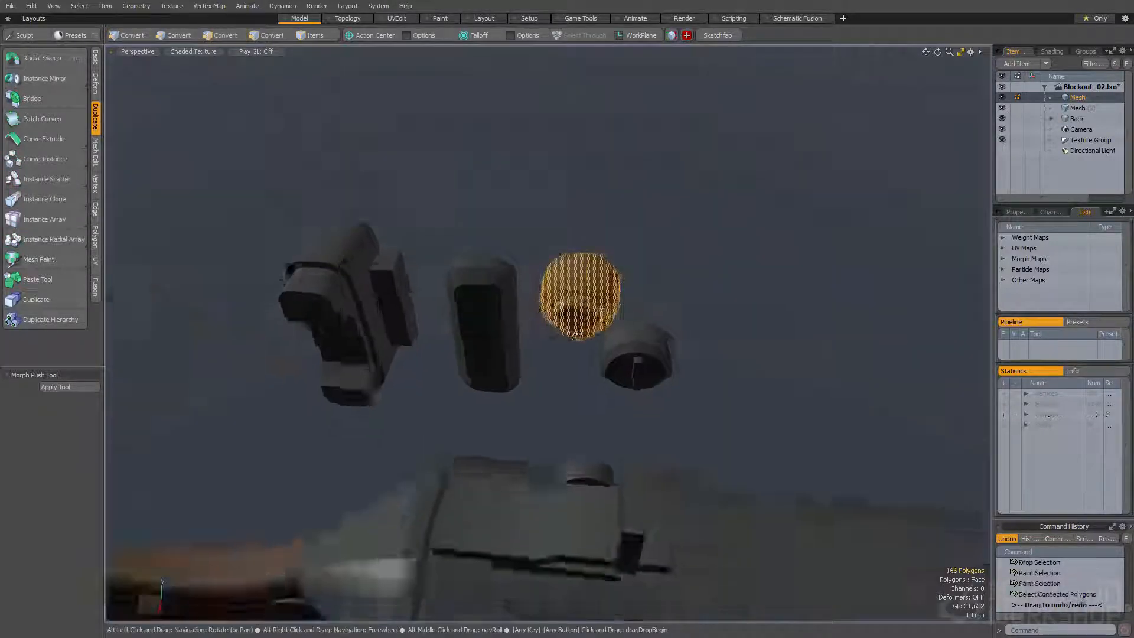
{"action": "left_click_drag", "start_coordinate": [626, 307], "coordinate": [691, 301], "text": "alt"}
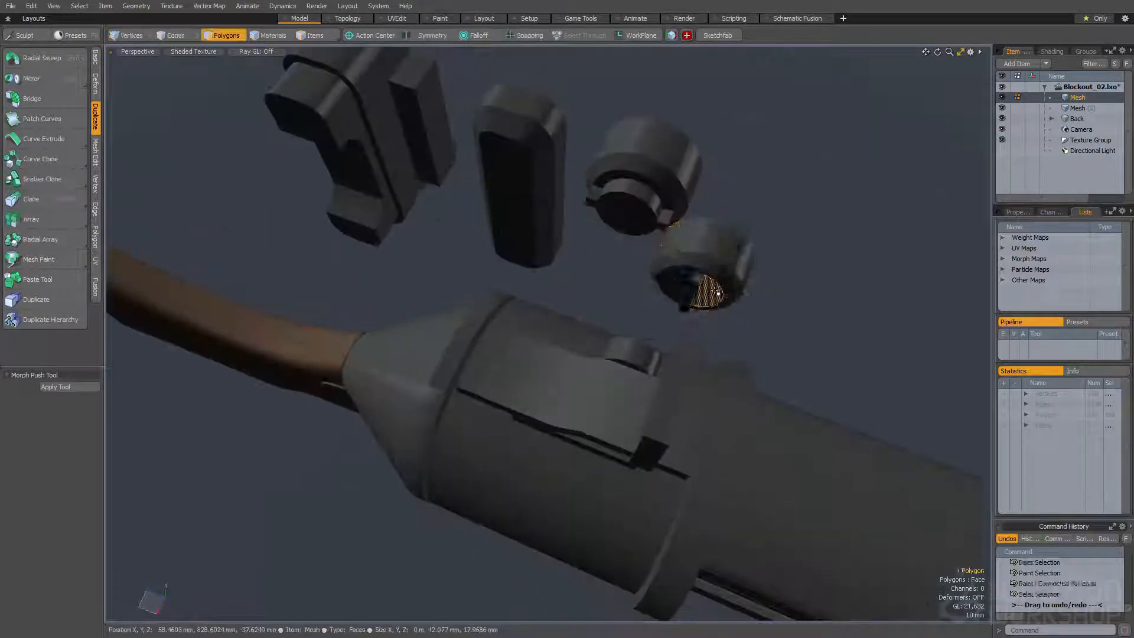
{"action": "left_click_drag", "start_coordinate": [691, 300], "coordinate": [603, 300], "text": "alt"}
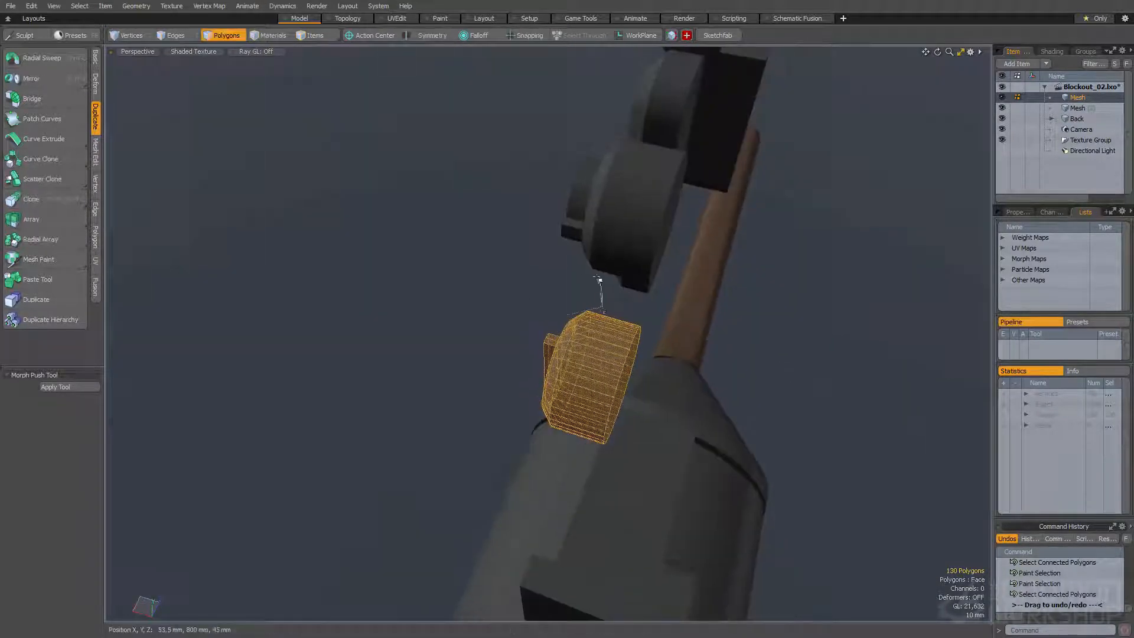
{"action": "middle_click_drag", "start_coordinate": [572, 449], "coordinate": [571, 448]}
{"action": "left_click_drag", "start_coordinate": [572, 448], "coordinate": [584, 389], "text": "alt"}
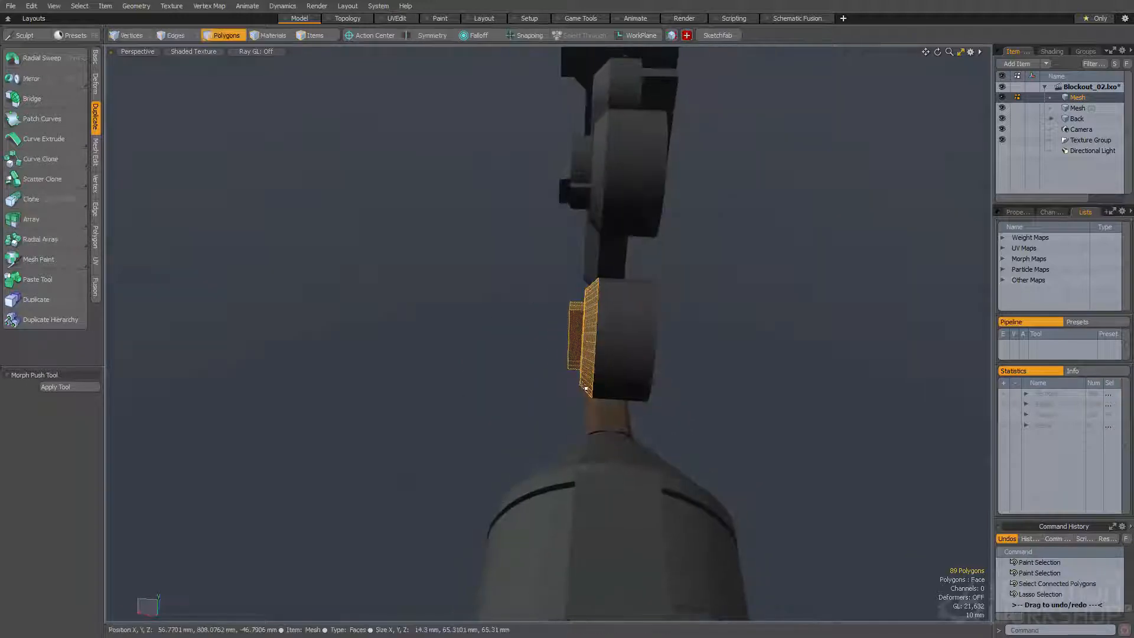
Assign the selected polygons a material named Metal2 with a grey colour of 0.29, 0.3, 0.3
{"action": "key", "text": "m"}
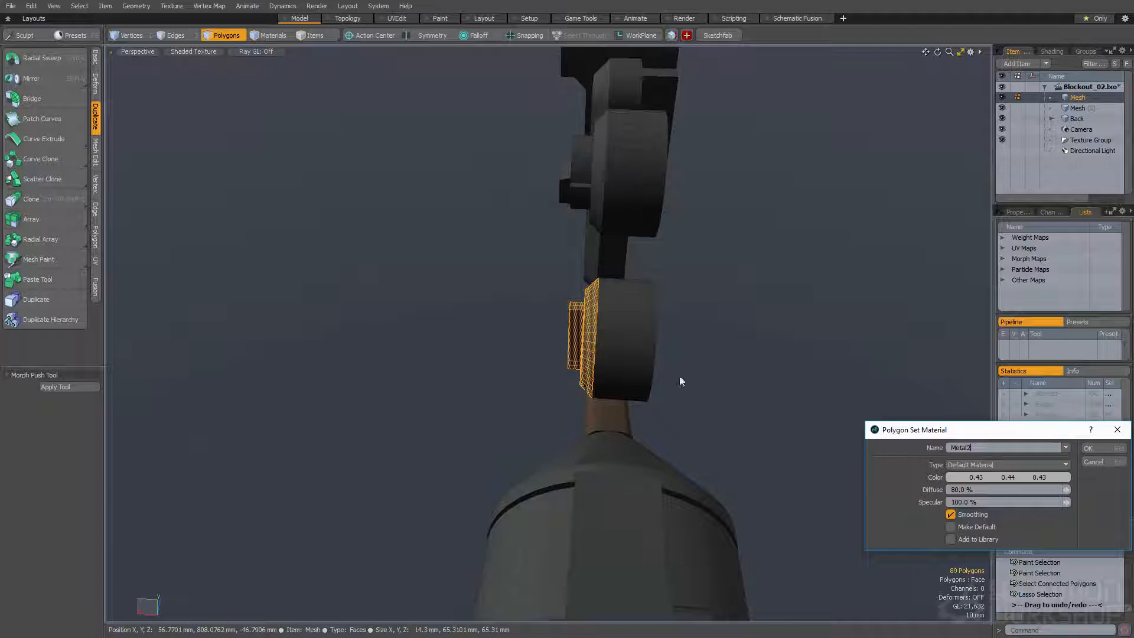
{"action": "left_click", "coordinate": [977, 479]}
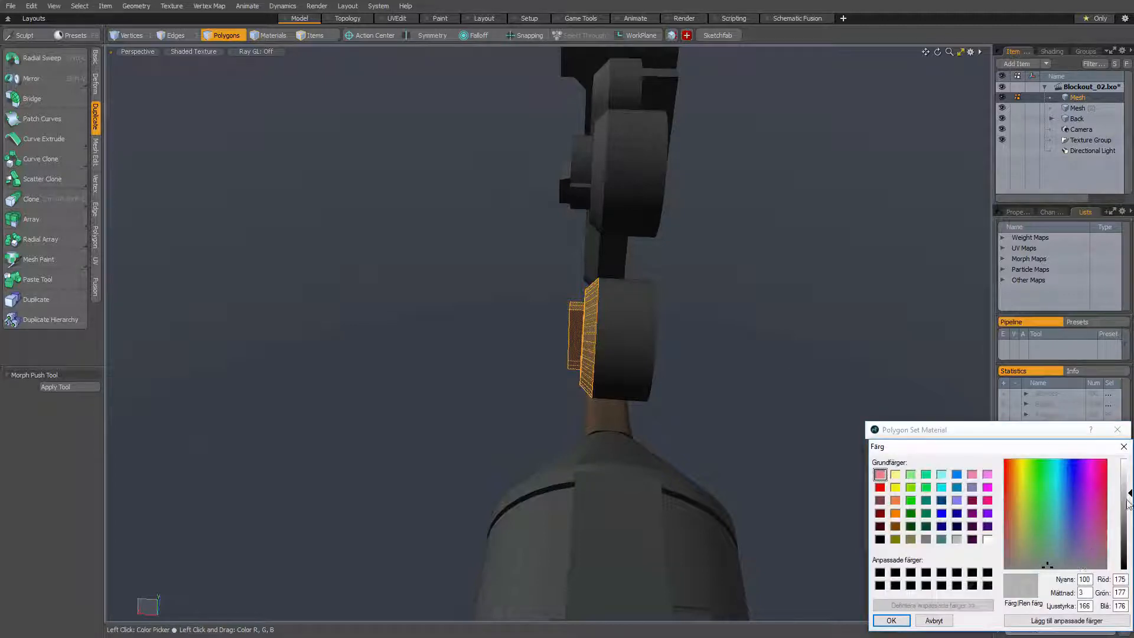
{"action": "key", "text": "Return"}
{"action": "key", "text": "Return"}
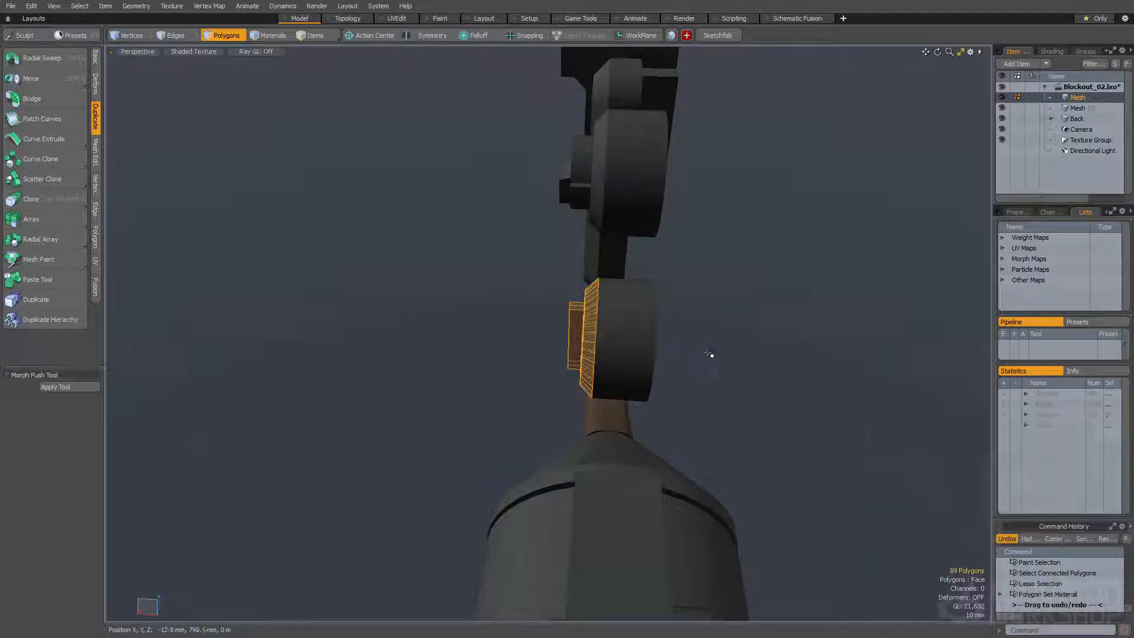
Select the upper cylinder's chamfered front and raised cap and assign them the Metal2 material
{"action": "left_click_drag", "start_coordinate": [547, 247], "coordinate": [666, 231], "text": "alt"}
{"action": "left_click_drag", "start_coordinate": [743, 258], "coordinate": [668, 272], "text": "alt"}
{"action": "double_click", "coordinate": [615, 230]}
{"action": "left_click_drag", "start_coordinate": [615, 230], "coordinate": [625, 206], "text": "alt"}
{"action": "key", "text": "m"}
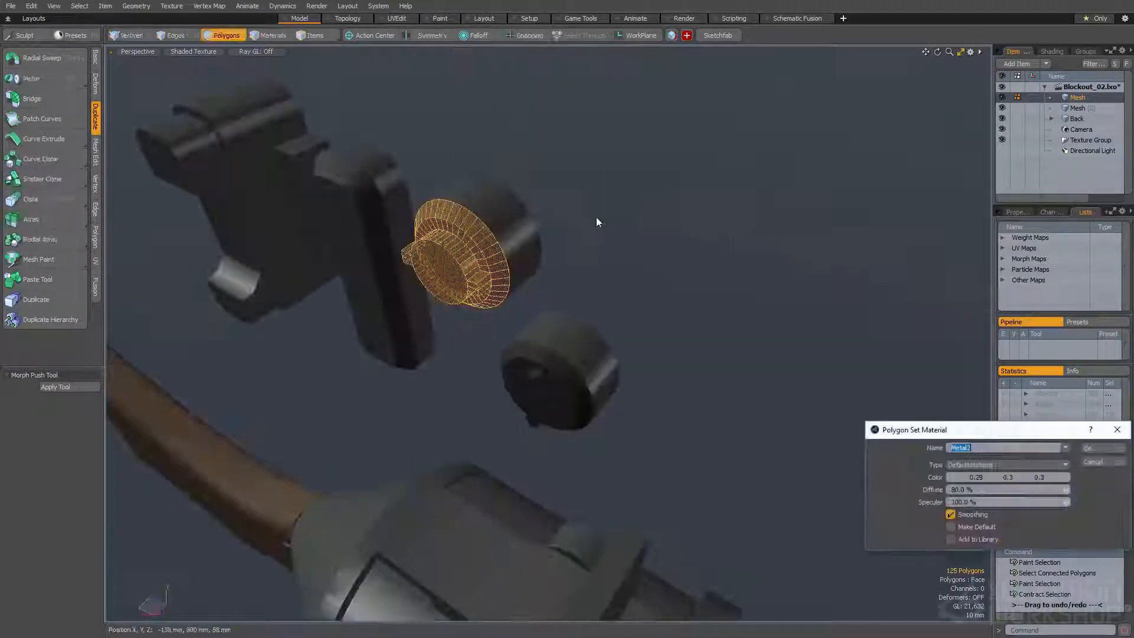
{"action": "key", "text": "Return"}
{"action": "left_click", "coordinate": [594, 217]}
Select the slab's front face with its chamfered rim and assign the Metal2 material
{"action": "left_click_drag", "start_coordinate": [551, 238], "coordinate": [641, 268], "text": "alt"}
{"action": "left_click", "coordinate": [590, 256]}
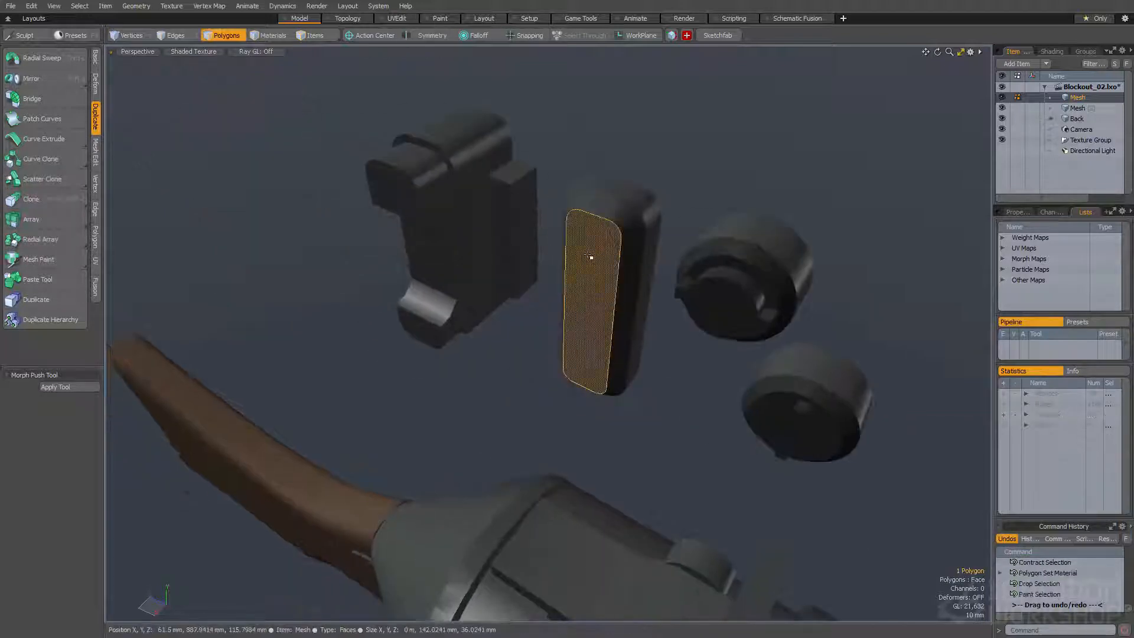
{"action": "key", "text": "shift+Up"}
{"action": "key", "text": "m"}
{"action": "key", "text": "Return"}
{"action": "left_click", "coordinate": [590, 182]}
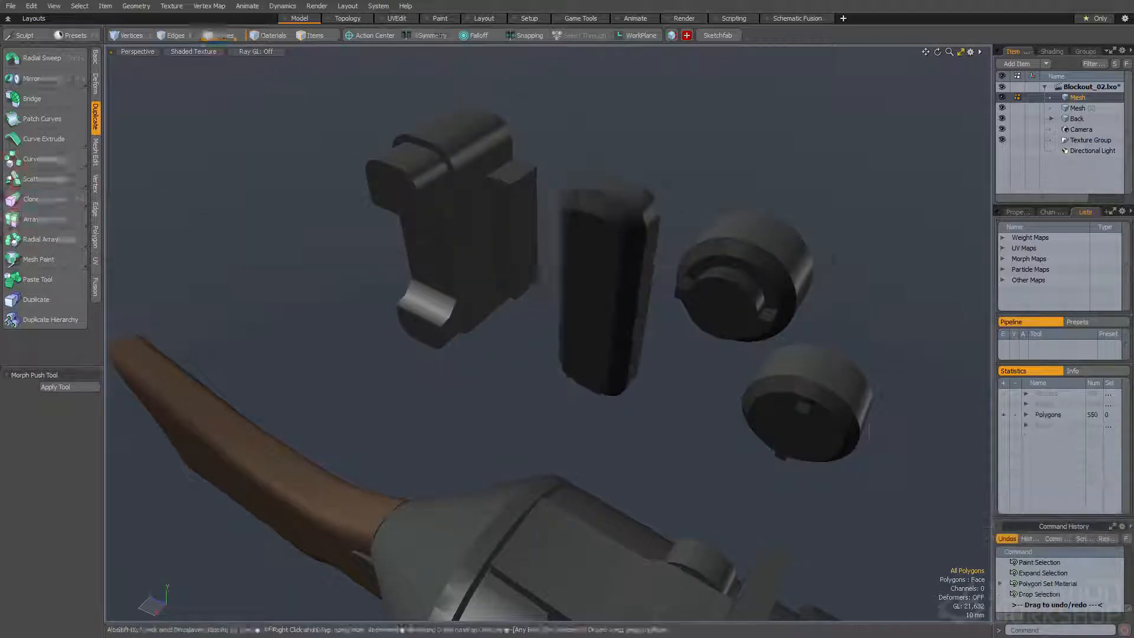
Select the notched block's two protruding end faces with their surrounding polygons and assign the Metal2 material
{"action": "left_click_drag", "start_coordinate": [564, 203], "coordinate": [654, 226], "text": "alt+shift"}
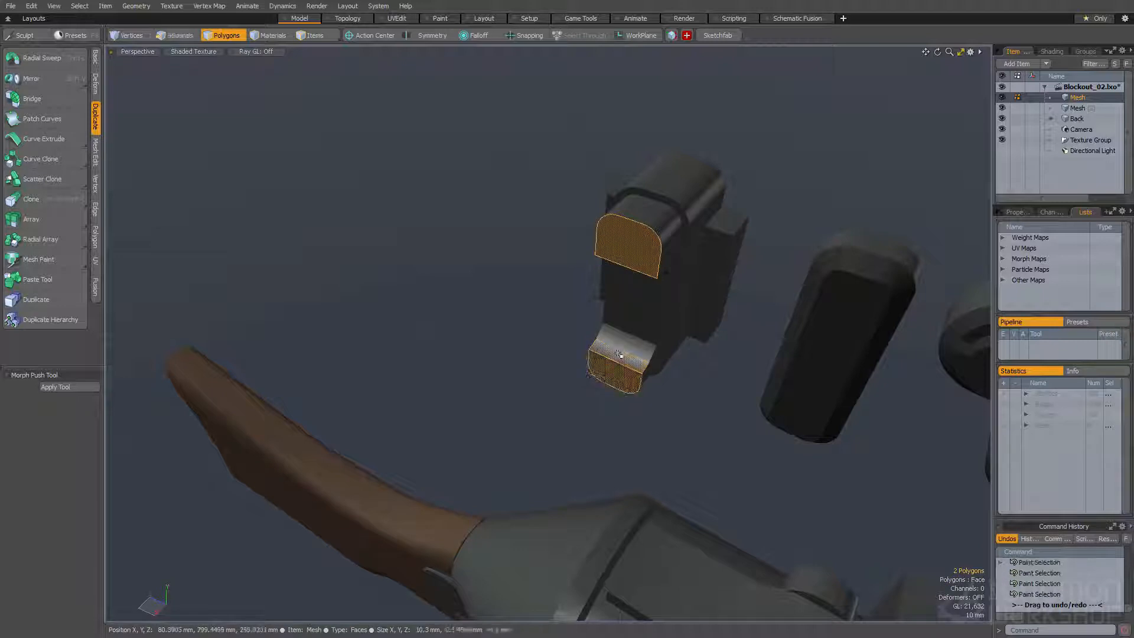
{"action": "key", "text": "shift+Up"}
{"action": "left_click_drag", "start_coordinate": [624, 337], "coordinate": [668, 341], "text": "alt"}
{"action": "key", "text": "m"}
{"action": "key", "text": "Return"}
{"action": "left_click", "coordinate": [578, 245]}
Create a tall box of about 56 × 285 × 25 mm next to the detail pieces
{"action": "left_click_drag", "start_coordinate": [639, 378], "coordinate": [505, 256], "text": "alt"}
{"action": "left_click_drag", "start_coordinate": [575, 263], "coordinate": [587, 243], "text": "alt"}
{"action": "key", "text": "shift+b"}
{"action": "left_click_drag", "start_coordinate": [600, 363], "coordinate": [607, 367]}
{"action": "left_click_drag", "start_coordinate": [606, 367], "coordinate": [402, 378], "text": "alt"}
{"action": "left_click_drag", "start_coordinate": [596, 264], "coordinate": [661, 264]}
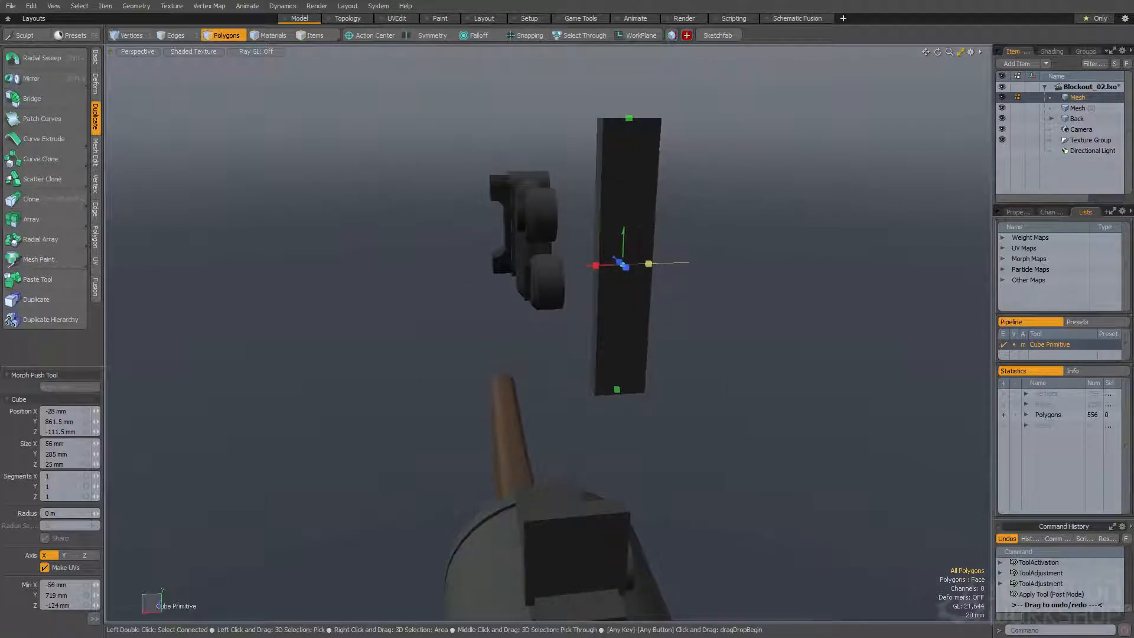
Cut an edge loop around the tall box and bevel it into two loops near the ends
{"action": "left_click_drag", "start_coordinate": [591, 281], "coordinate": [670, 255], "text": "alt"}
{"action": "key", "text": "alt+c"}
{"action": "key", "text": "b"}
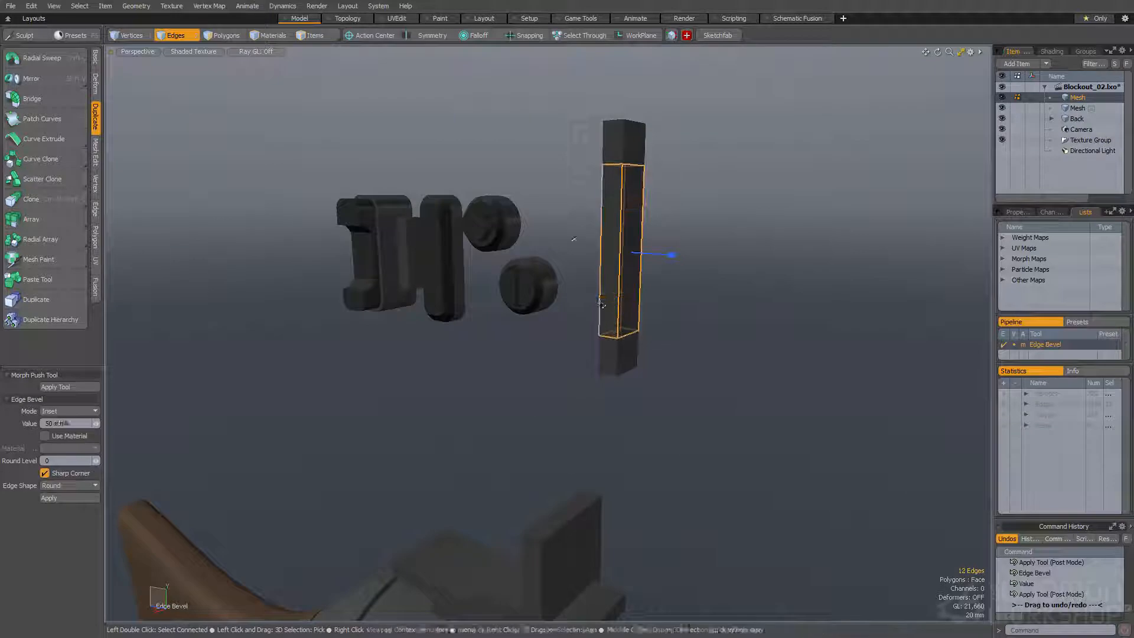
Bevel the two loop edges on one side face of the tall box into narrow strips
{"action": "key", "text": "space"}
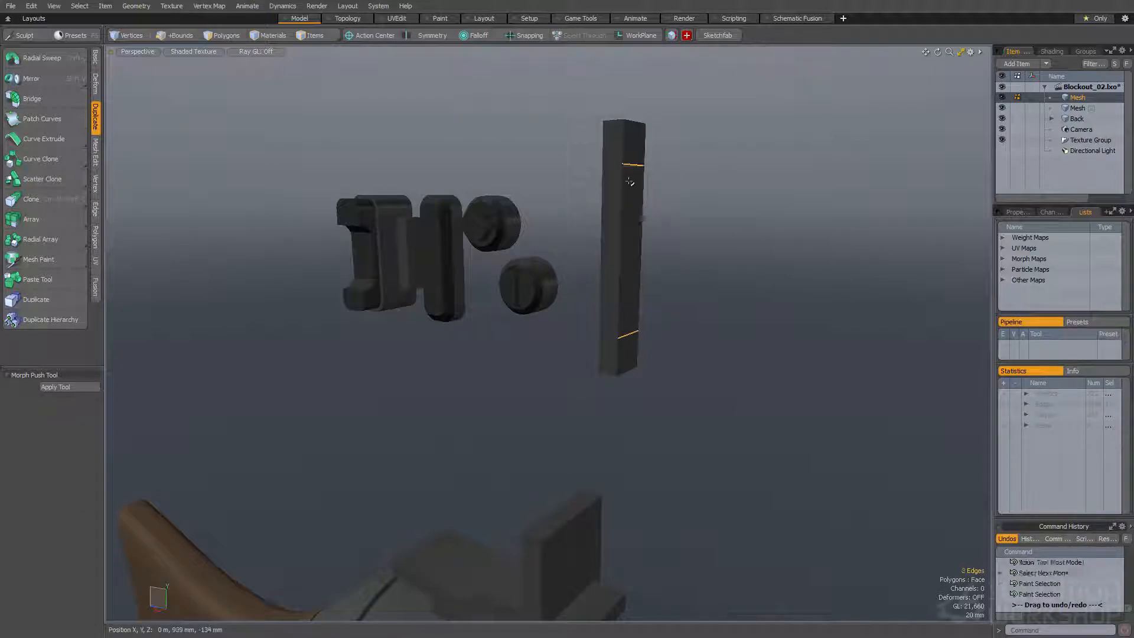
{"action": "key", "text": "b"}
{"action": "key", "text": "space"}
{"action": "key", "text": "space"}
Select both narrow strips and bevel them outward into two ribs across the box
{"action": "left_click", "coordinate": [635, 164]}
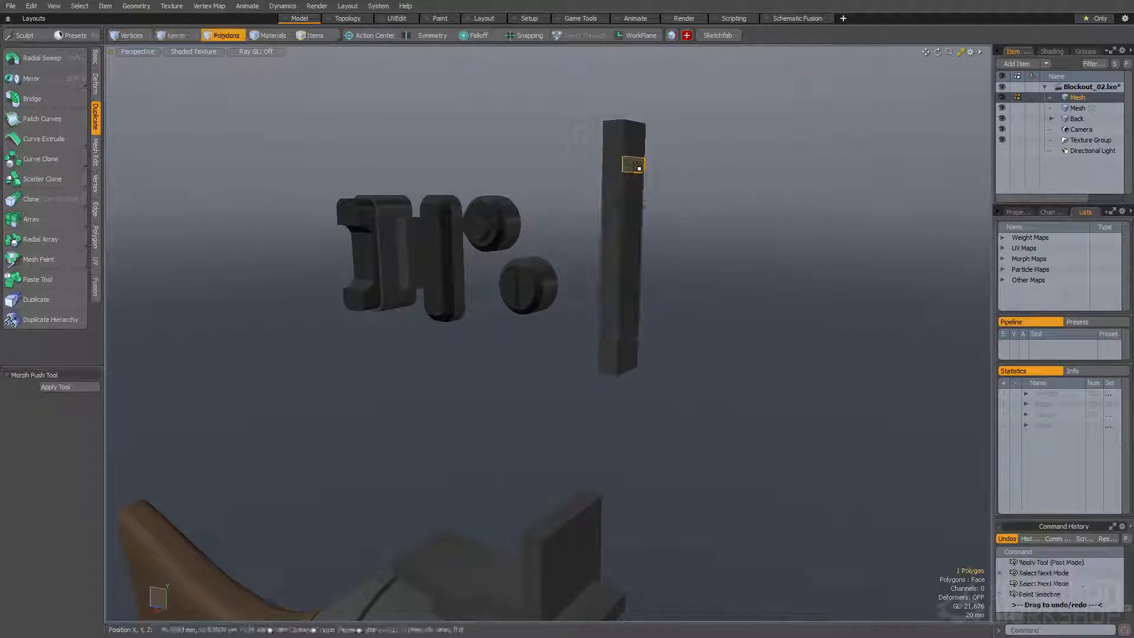
{"action": "key", "text": "b"}
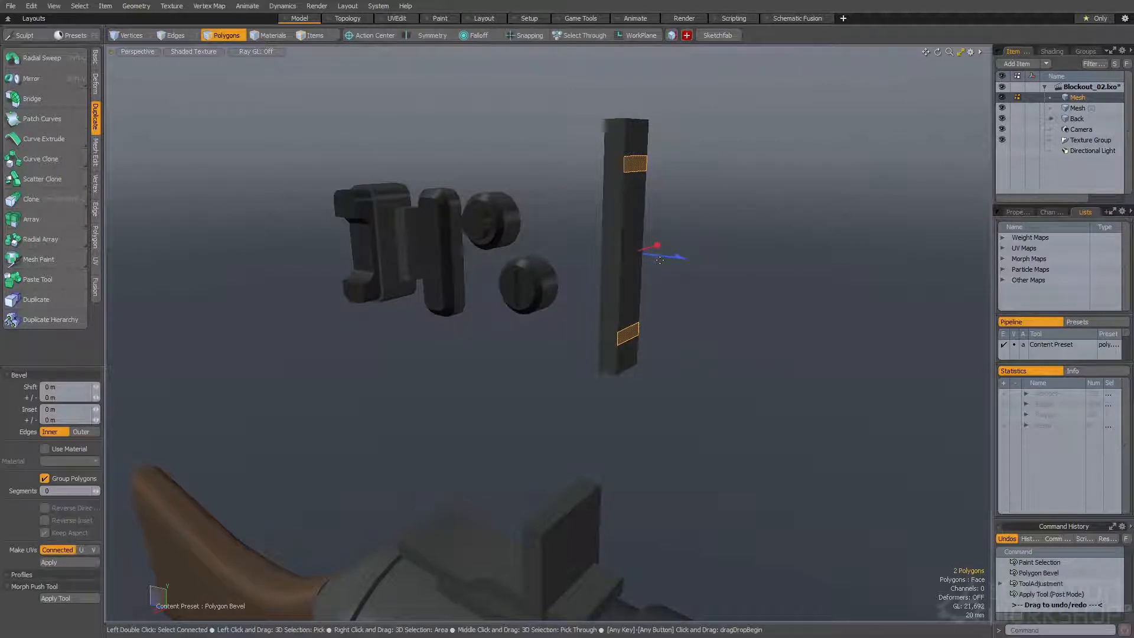
{"action": "left_click_drag", "start_coordinate": [709, 237], "coordinate": [679, 354], "text": "alt"}
{"action": "key", "text": "space"}
{"action": "key", "text": "space"}
{"action": "key", "text": "space"}
Select the corner edges at both ends of the tall box and bevel them 8.6 mm with round level 2
{"action": "left_click_drag", "start_coordinate": [655, 180], "coordinate": [645, 226]}
{"action": "left_click_drag", "start_coordinate": [590, 343], "coordinate": [596, 195], "text": "alt"}
{"action": "left_click_drag", "start_coordinate": [573, 322], "coordinate": [614, 330], "text": "alt"}
{"action": "scroll", "coordinate": [614, 331], "scroll_direction": "up", "scroll_amount": 3}
{"action": "left_click", "coordinate": [650, 420]}
{"action": "key", "text": "b"}
{"action": "left_click_drag", "start_coordinate": [568, 361], "coordinate": [566, 395]}
Turn on the uniform wireframe overlay and increase the end-edge bevel to 9.65 mm with round level 3
{"action": "key", "text": "alt+w"}
{"action": "key", "text": "alt+w"}
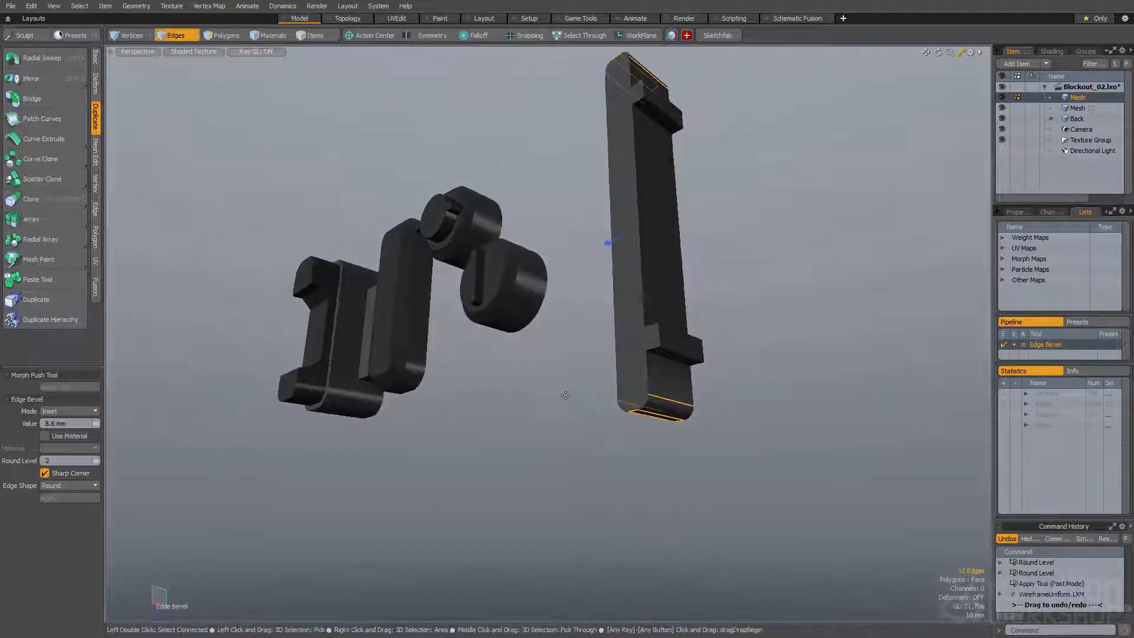
{"action": "scroll", "coordinate": [633, 435], "scroll_direction": "up", "scroll_amount": 4}
{"action": "left_click_drag", "start_coordinate": [633, 436], "coordinate": [725, 448], "text": "alt"}
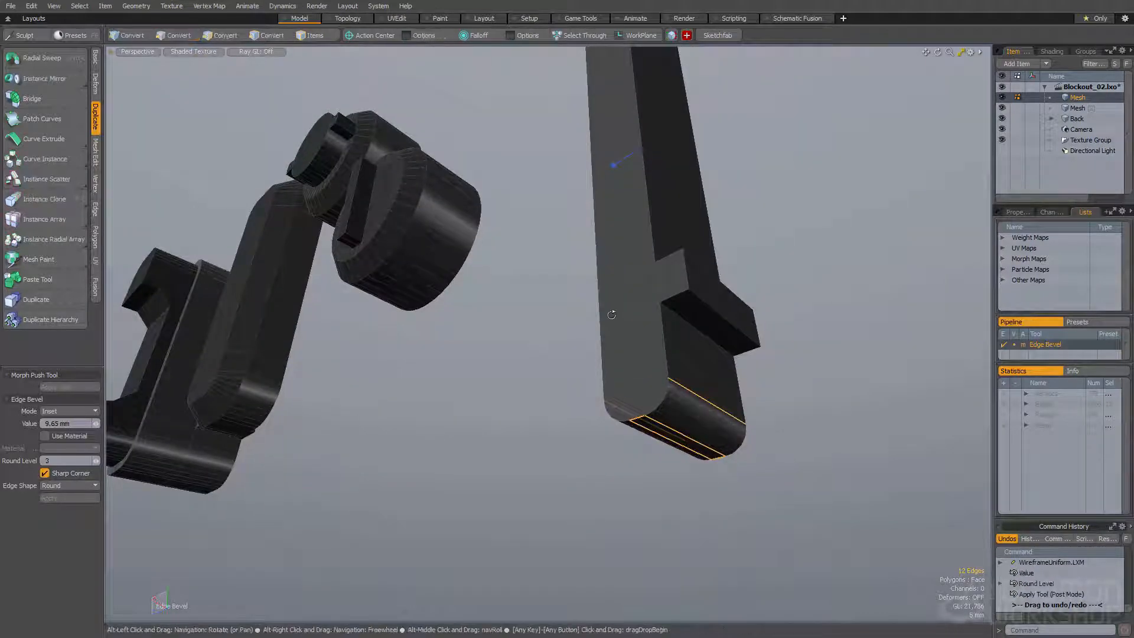
{"action": "left_click_drag", "start_coordinate": [613, 318], "coordinate": [597, 348], "text": "alt"}
{"action": "scroll", "coordinate": [597, 348], "scroll_direction": "down", "scroll_amount": 4}
Select the outer edges of the box's two ribs and round them with an edge bevel
{"action": "key", "text": "space"}
{"action": "left_click_drag", "start_coordinate": [635, 269], "coordinate": [519, 278], "text": "alt"}
{"action": "left_click", "coordinate": [661, 325], "text": "shift"}
{"action": "left_click", "coordinate": [617, 281], "text": "shift"}
{"action": "scroll", "coordinate": [615, 256], "scroll_direction": "up", "scroll_amount": 4}
{"action": "left_click", "coordinate": [615, 277], "text": "shift"}
{"action": "key", "text": "b"}
{"action": "left_click_drag", "start_coordinate": [519, 278], "coordinate": [567, 355], "text": "alt"}
{"action": "key", "text": "space"}
Bevel the outline edges of the box's side faces and ribs by about 3 mm with round level 0
{"action": "left_click", "coordinate": [508, 321]}
{"action": "left_click_drag", "start_coordinate": [509, 322], "coordinate": [460, 389], "text": "alt"}
{"action": "scroll", "coordinate": [460, 389], "scroll_direction": "down", "scroll_amount": 4}
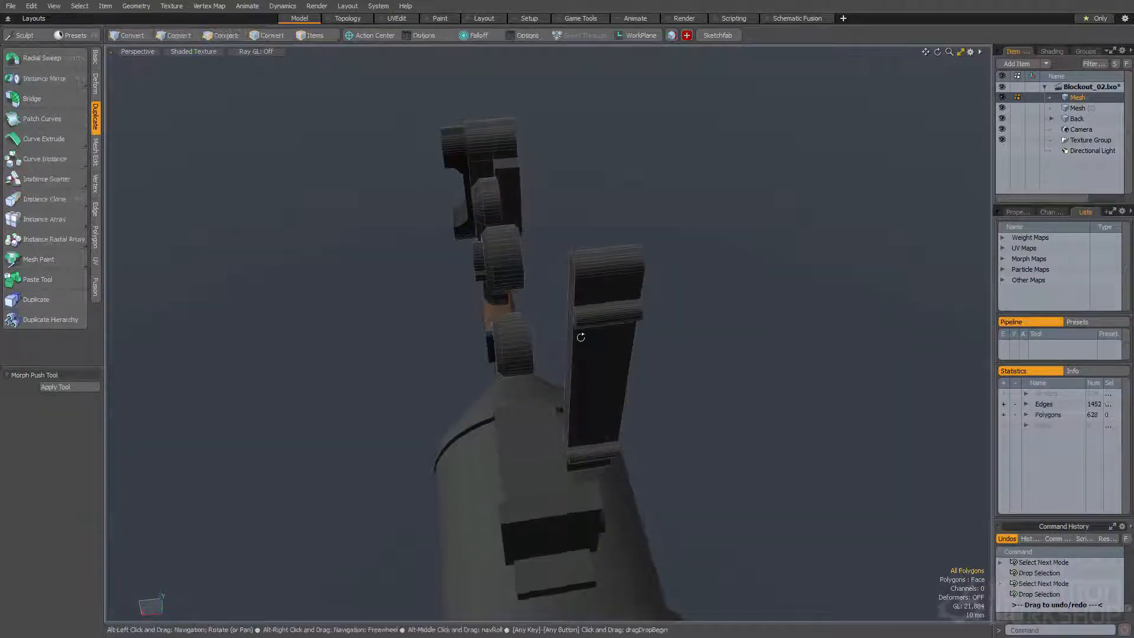
{"action": "left_click_drag", "start_coordinate": [571, 341], "coordinate": [584, 306], "text": "alt"}
{"action": "left_click_drag", "start_coordinate": [541, 269], "coordinate": [549, 243], "text": "alt"}
{"action": "scroll", "coordinate": [541, 277], "scroll_direction": "up", "scroll_amount": 3}
{"action": "key", "text": "b"}
{"action": "left_click_drag", "start_coordinate": [545, 554], "coordinate": [567, 520], "text": "alt"}
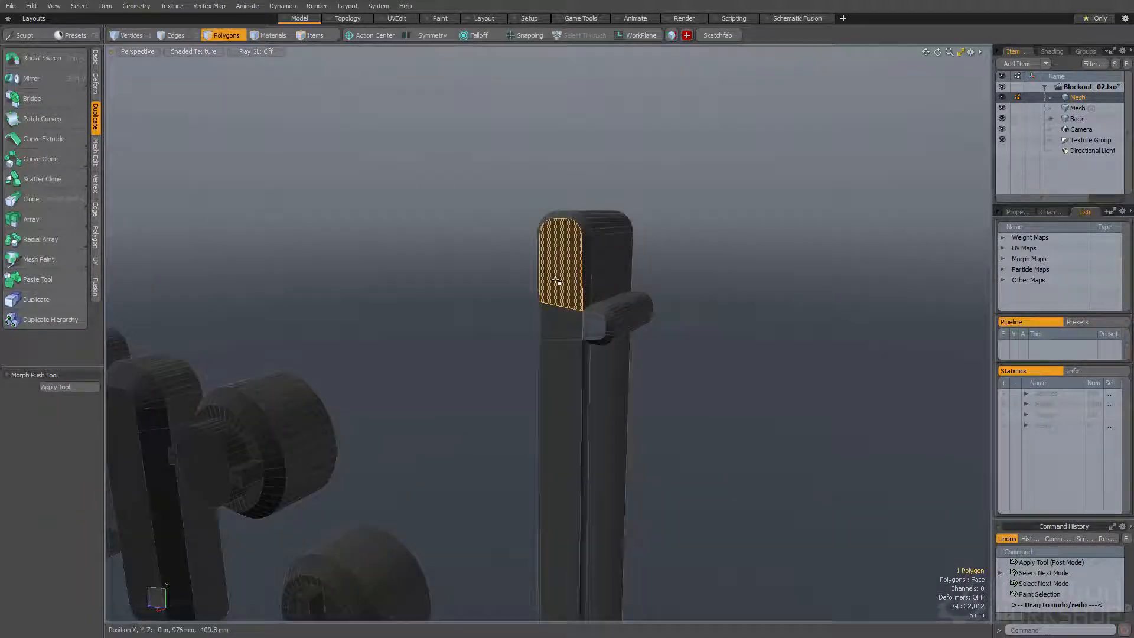
Select the tall box's flat side polygons and expand the selection over their bevelled rim
{"action": "double_click", "coordinate": [559, 276]}
{"action": "key", "text": "f"}
{"action": "left_click_drag", "start_coordinate": [559, 276], "coordinate": [563, 388], "text": "alt"}
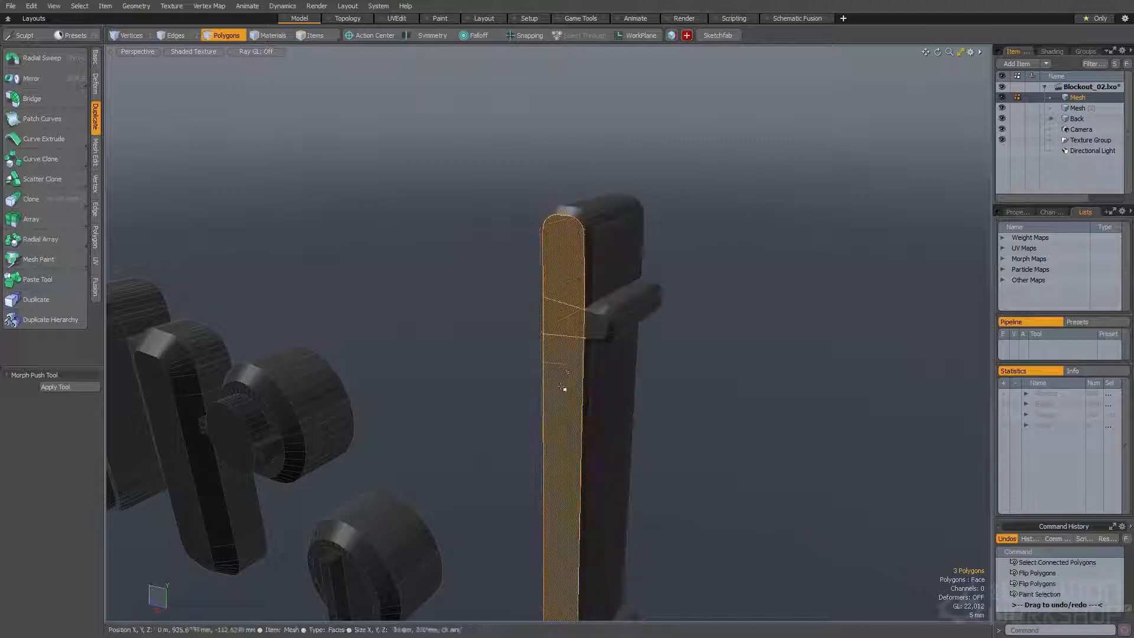
{"action": "left_click_drag", "start_coordinate": [545, 342], "coordinate": [465, 368], "text": "alt"}
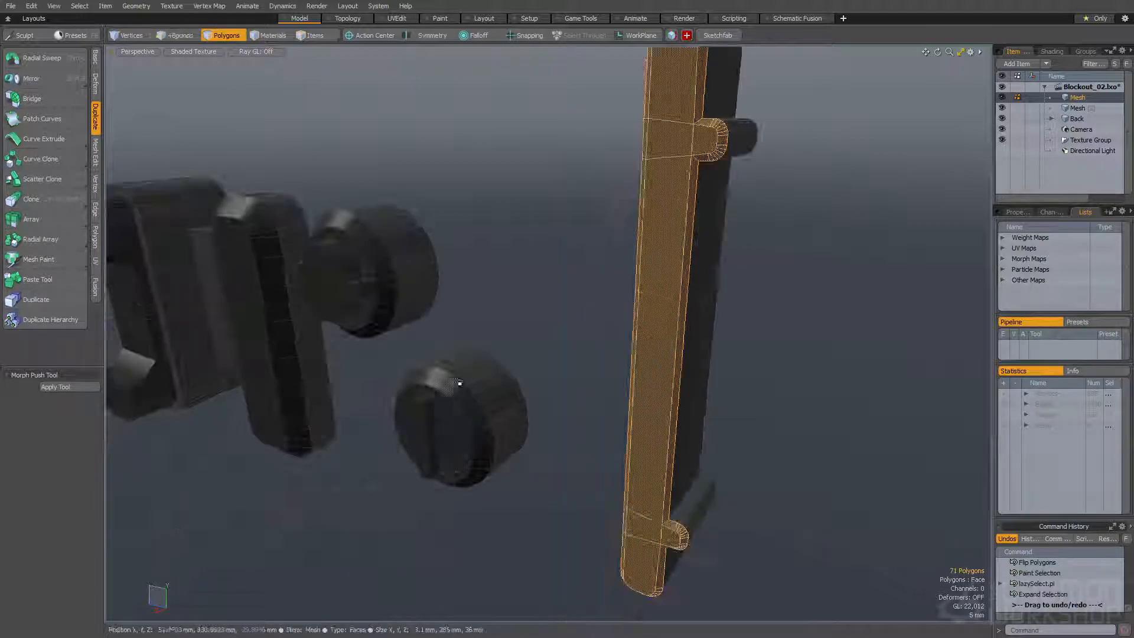
{"action": "left_click", "coordinate": [445, 423]}
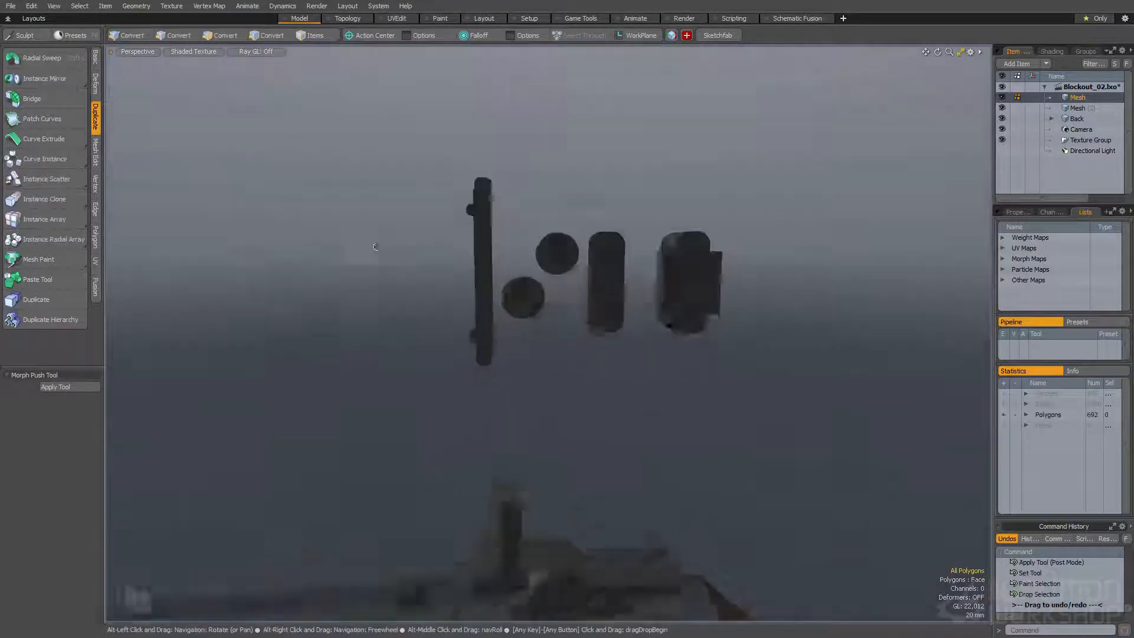
Create an X-axis cylinder with a 23.5 mm radius in the empty space beside the dome
{"action": "left_click_drag", "start_coordinate": [331, 277], "coordinate": [487, 263], "text": "alt"}
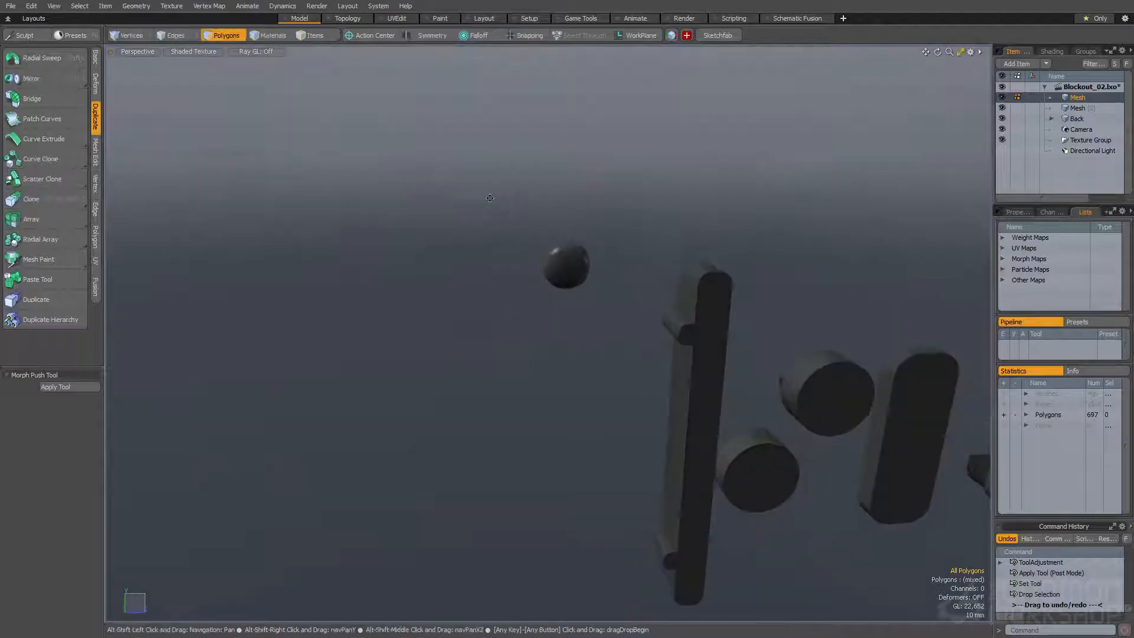
{"action": "left_click_drag", "start_coordinate": [496, 232], "coordinate": [551, 262], "text": "ctrl+alt"}
{"action": "key", "text": "F3"}
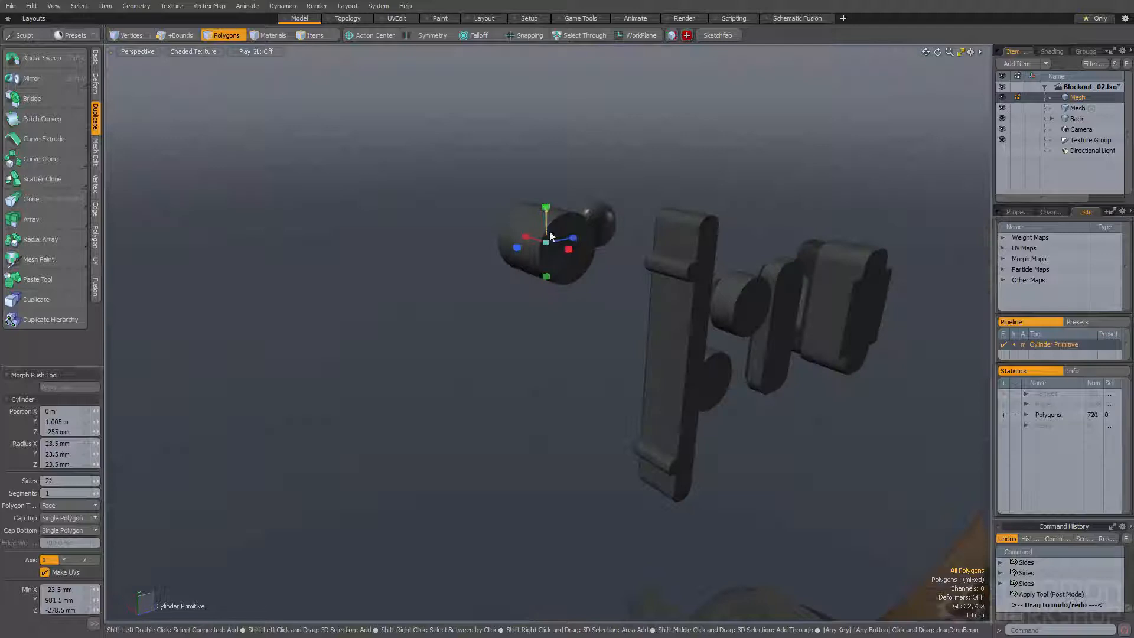
{"action": "left_click_drag", "start_coordinate": [550, 232], "coordinate": [528, 289], "text": "alt"}
{"action": "scroll", "coordinate": [537, 236], "scroll_direction": "up", "scroll_amount": 4}
{"action": "key", "text": "q"}
Select the whole cylinder and scale it shorter along its X axis
{"action": "double_click", "coordinate": [545, 230]}
{"action": "key", "text": "r"}
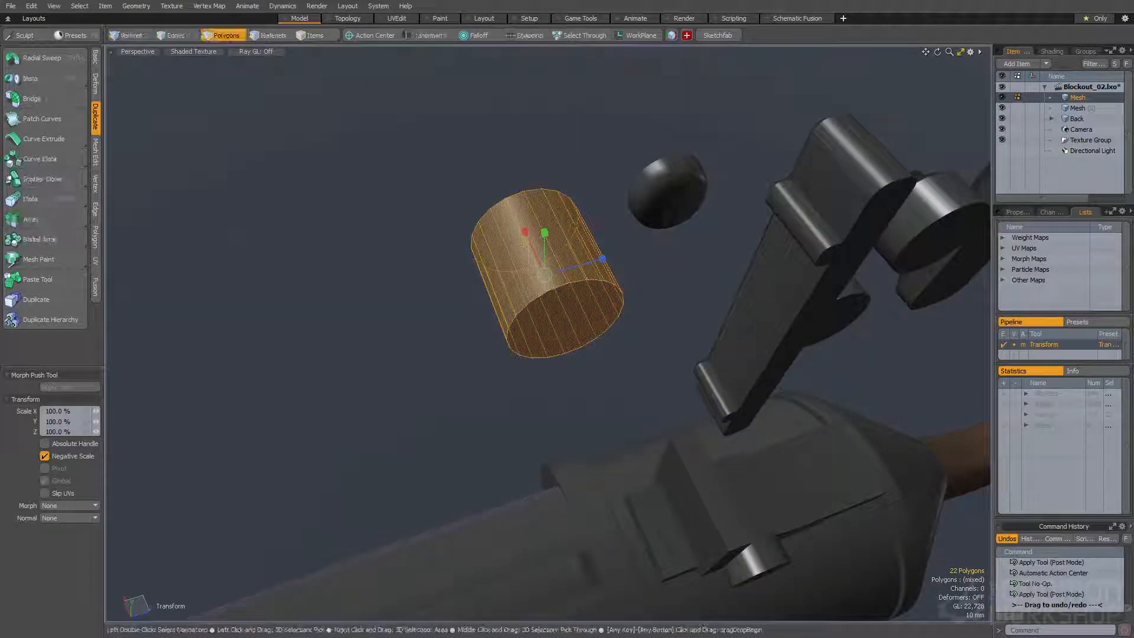
{"action": "left_click_drag", "start_coordinate": [529, 243], "coordinate": [532, 219], "text": "alt"}
Slice the cylinder's front cap with two parallel cuts to form a narrow central strip
{"action": "key", "text": "q"}
{"action": "key", "text": "c"}
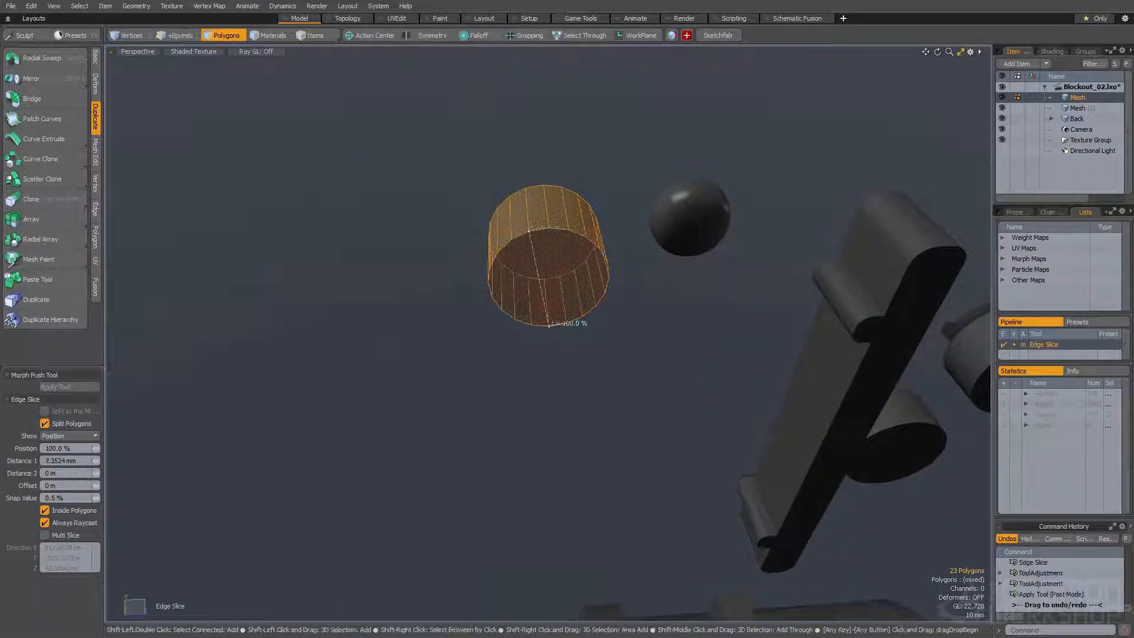
{"action": "key", "text": "q"}
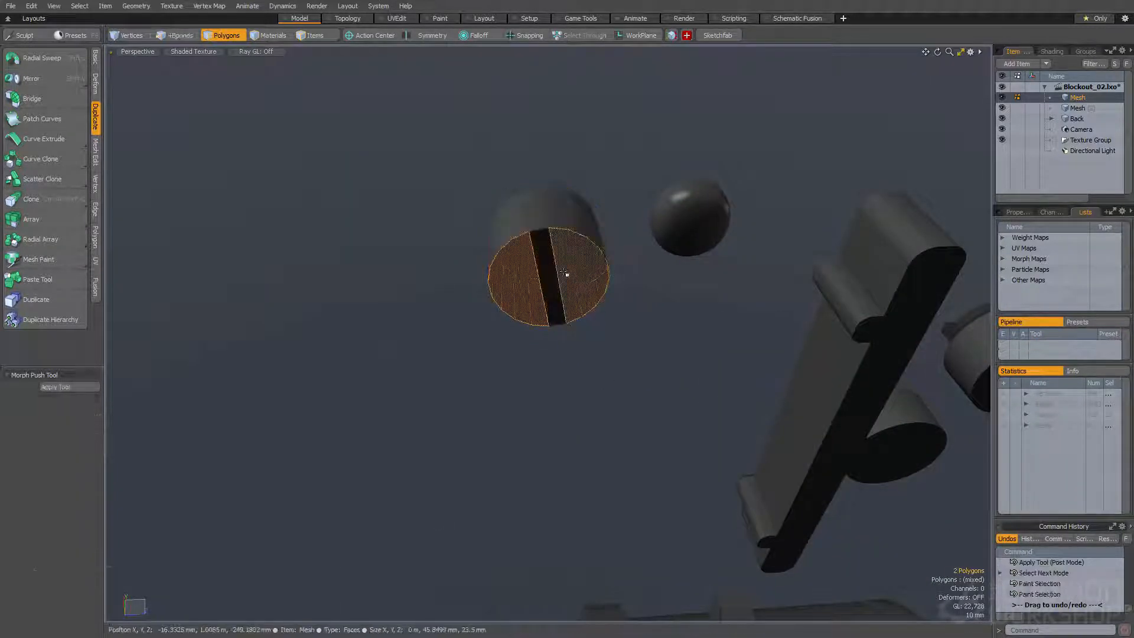
Select both cap halves beside the strip and extrude them outward with a polygon bevel shift of about 3.5 mm
{"action": "left_click_drag", "start_coordinate": [566, 274], "coordinate": [589, 277], "text": "alt"}
{"action": "key", "text": "b"}
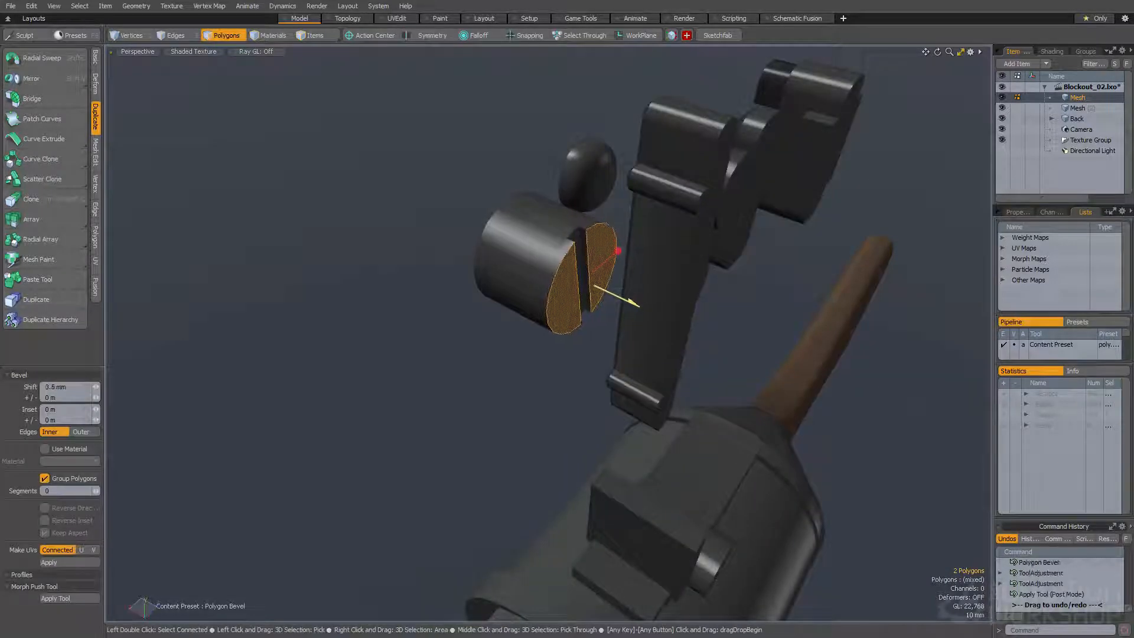
{"action": "left_click_drag", "start_coordinate": [484, 272], "coordinate": [442, 208], "text": "alt"}
{"action": "key", "text": "q"}
Inset the two raised cap halves by 2.4 mm with a polygon bevel
{"action": "left_click", "coordinate": [512, 274]}
{"action": "key", "text": "w"}
{"action": "key", "text": "q"}
{"action": "mouse_move", "coordinate": [566, 241]}
{"action": "left_mouse_down", "text": "alt"}
{"action": "mouse_move", "coordinate": [501, 240]}
{"action": "mouse_move", "coordinate": [570, 239]}
{"action": "left_mouse_up", "text": "alt"}
{"action": "key", "text": "b"}
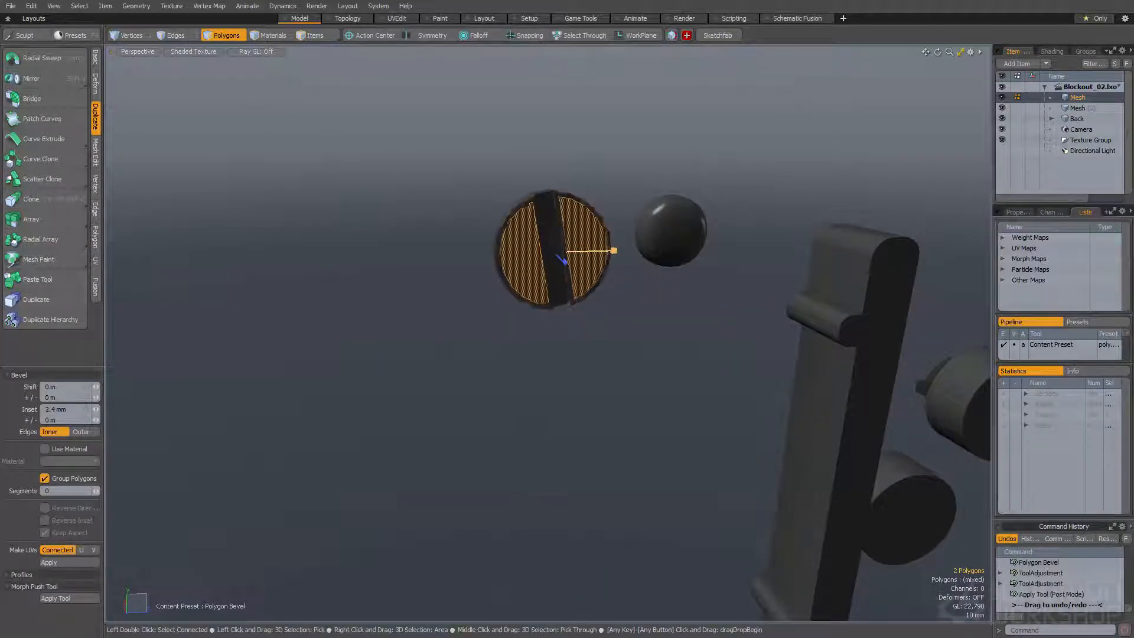
{"action": "key", "text": "space"}
Convert the slotted cylinder to Catmull-Clark subdivision and select the polygons of its slot
{"action": "left_click", "coordinate": [607, 243]}
{"action": "mouse_move", "coordinate": [555, 230]}
{"action": "left_mouse_down", "text": "alt"}
{"action": "mouse_move", "coordinate": [600, 270]}
{"action": "mouse_move", "coordinate": [509, 147]}
{"action": "mouse_move", "coordinate": [565, 231]}
{"action": "mouse_move", "coordinate": [520, 229]}
{"action": "left_mouse_up", "text": "alt"}
{"action": "left_click", "coordinate": [566, 233]}
{"action": "right_click_drag", "start_coordinate": [657, 246], "coordinate": [657, 287], "text": "ctrl"}
{"action": "mouse_move", "coordinate": [656, 286]}
{"action": "left_mouse_down", "text": "alt"}
{"action": "mouse_move", "coordinate": [602, 251]}
{"action": "mouse_move", "coordinate": [607, 273]}
{"action": "left_mouse_up", "text": "alt"}
{"action": "left_click", "coordinate": [594, 253]}
{"action": "left_click_drag", "start_coordinate": [533, 229], "coordinate": [538, 246], "text": "alt"}
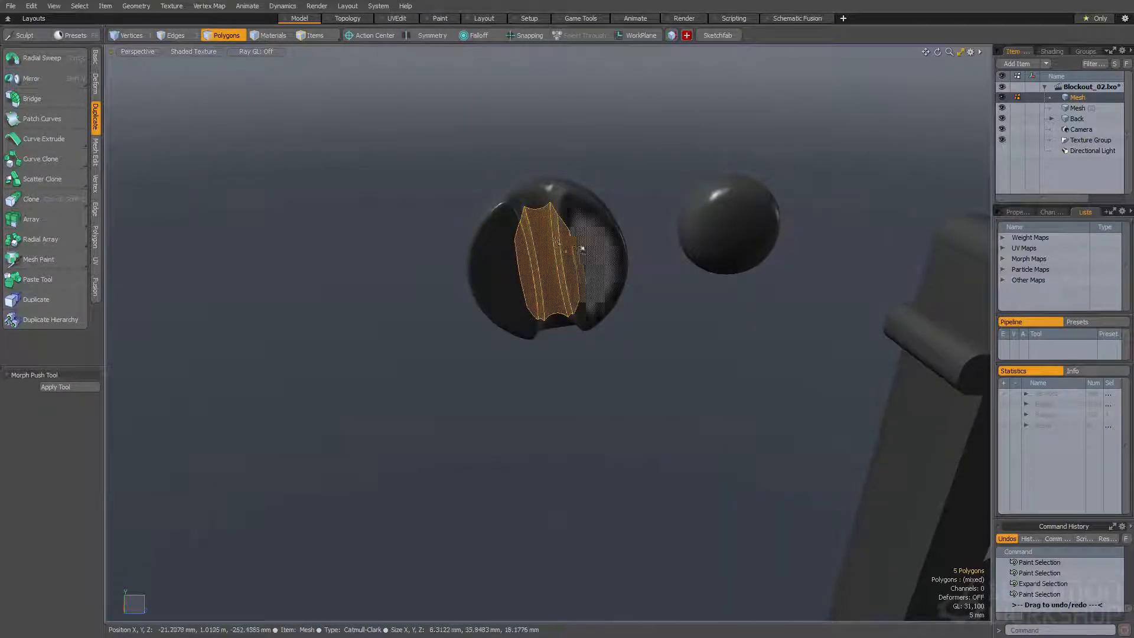
Select the whole slotted cylinder and move it 44 mm in X and 10 mm in Z
{"action": "left_click_drag", "start_coordinate": [554, 241], "coordinate": [463, 160], "text": "alt"}
{"action": "left_click_drag", "start_coordinate": [474, 228], "coordinate": [598, 193], "text": "alt"}
{"action": "left_click", "coordinate": [476, 195]}
{"action": "scroll", "coordinate": [565, 238], "scroll_direction": "down", "scroll_amount": 2}
{"action": "left_click", "coordinate": [526, 256]}
{"action": "double_click", "coordinate": [526, 256]}
{"action": "key", "text": "y"}
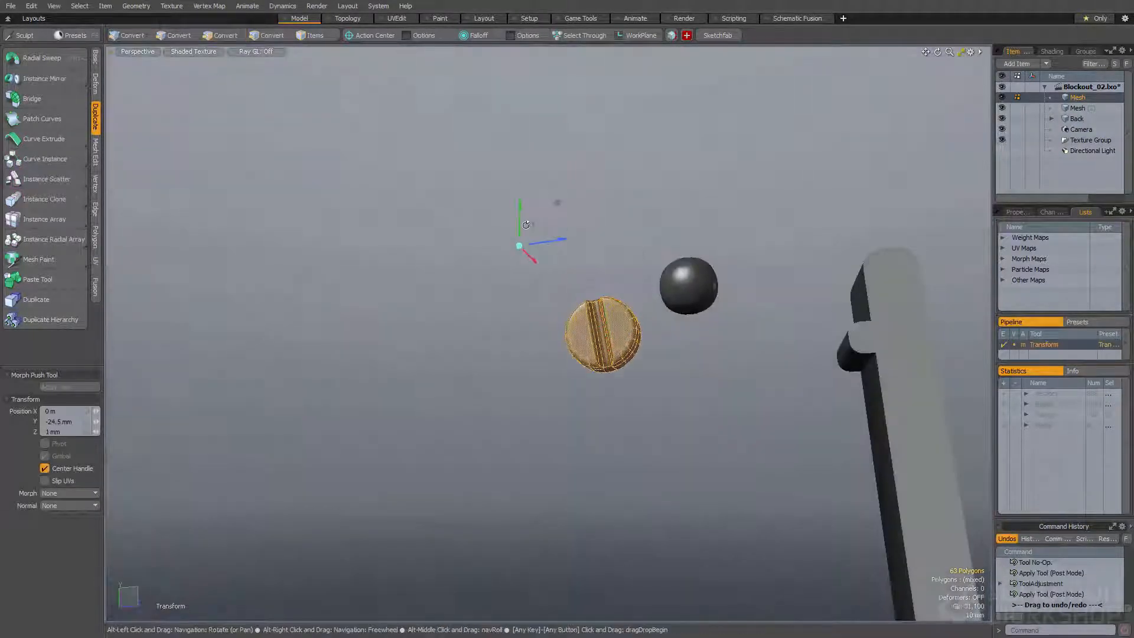
Scale the slotted cylinder down to roughly the dome's size and reposition it beside the dome
{"action": "key", "text": "r"}
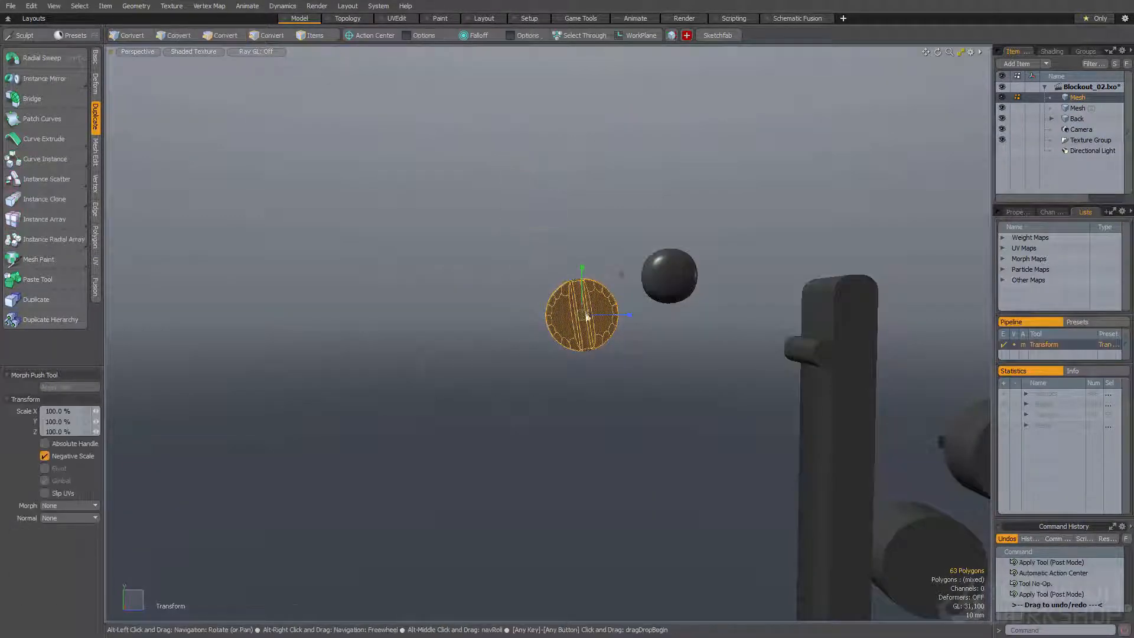
{"action": "key", "text": "space"}
{"action": "key", "text": "w"}
{"action": "left_click_drag", "start_coordinate": [526, 299], "coordinate": [576, 348], "text": "ctrl"}
{"action": "key", "text": "space"}
{"action": "left_click", "coordinate": [527, 283]}
Draw a flat X-axis rectangle about 27 mm high and 86 mm long below the slotted cylinder
{"action": "double_click", "coordinate": [466, 254]}
{"action": "scroll", "coordinate": [474, 253], "scroll_direction": "up", "scroll_amount": 3}
{"action": "left_click", "coordinate": [450, 264]}
{"action": "key", "text": "c"}
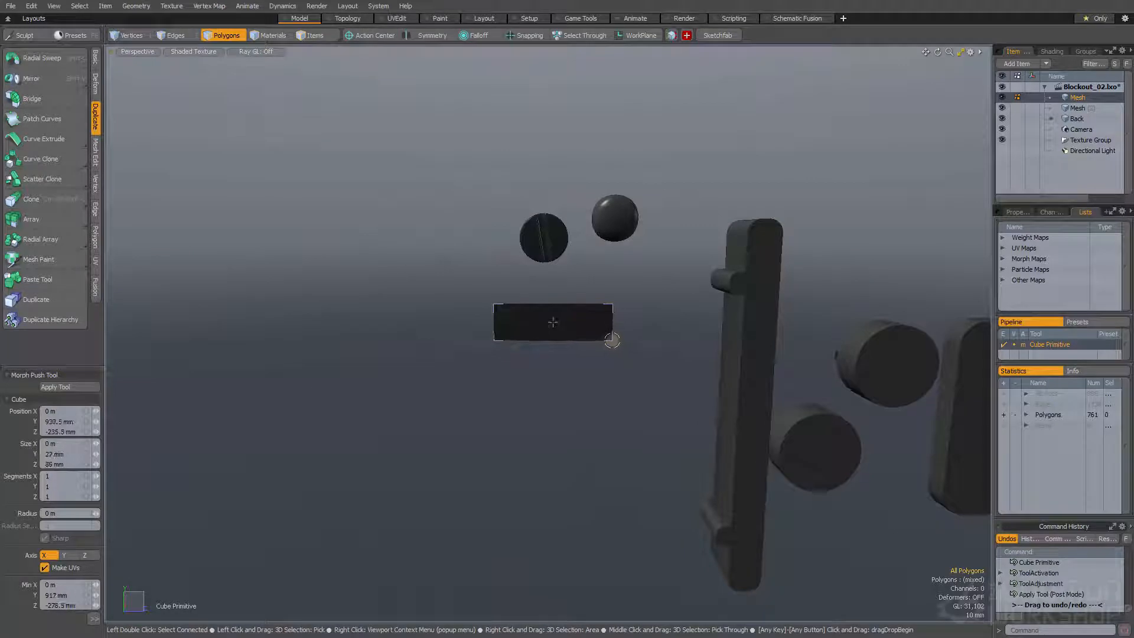
{"action": "key", "text": "space"}
Select the flat rectangle's face and inset it by about 6 mm with a polygon bevel
{"action": "left_click", "coordinate": [570, 331]}
{"action": "key", "text": "shift+a"}
{"action": "scroll", "coordinate": [524, 314], "scroll_direction": "down", "scroll_amount": 2}
{"action": "left_click_drag", "start_coordinate": [544, 333], "coordinate": [516, 286], "text": "alt"}
{"action": "key", "text": "space"}
{"action": "key", "text": "space"}
{"action": "left_click", "coordinate": [516, 285]}
{"action": "key", "text": "space"}
{"action": "left_click", "coordinate": [535, 304]}
{"action": "key", "text": "b"}
{"action": "left_click", "coordinate": [553, 300]}
{"action": "left_click_drag", "start_coordinate": [609, 324], "coordinate": [670, 370]}
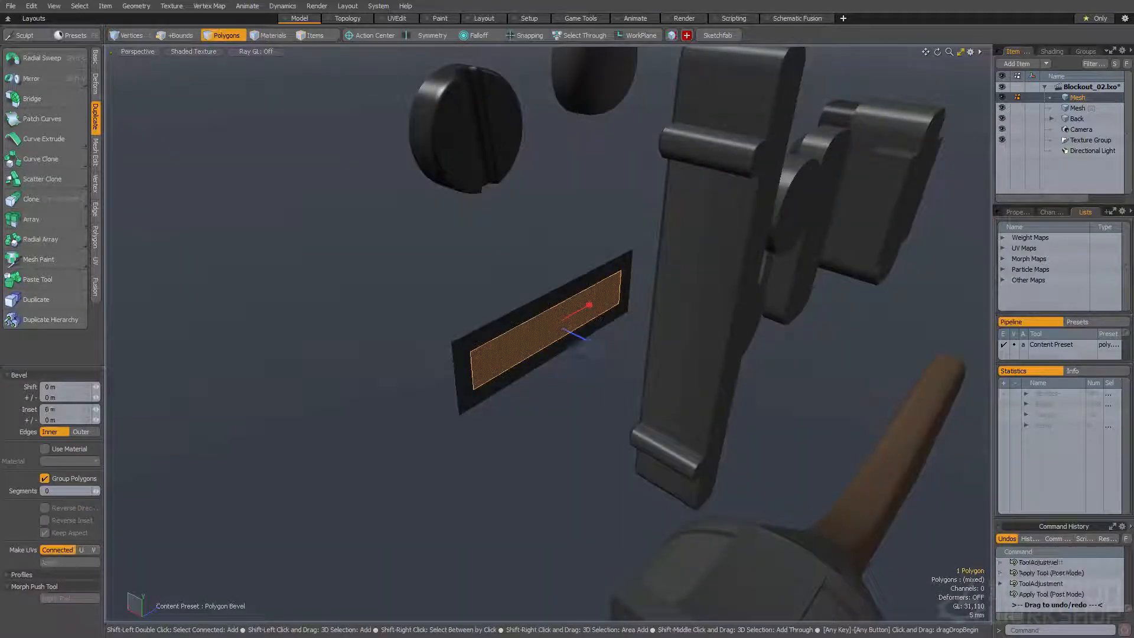
Extrude the rectangle's inset face outward to form a raised block
{"action": "left_click_drag", "start_coordinate": [592, 343], "coordinate": [497, 307]}
{"action": "key", "text": "space"}
{"action": "left_click", "coordinate": [519, 317]}
Select and delete the flange strip along the upper side of the raised block
{"action": "left_click", "coordinate": [518, 312]}
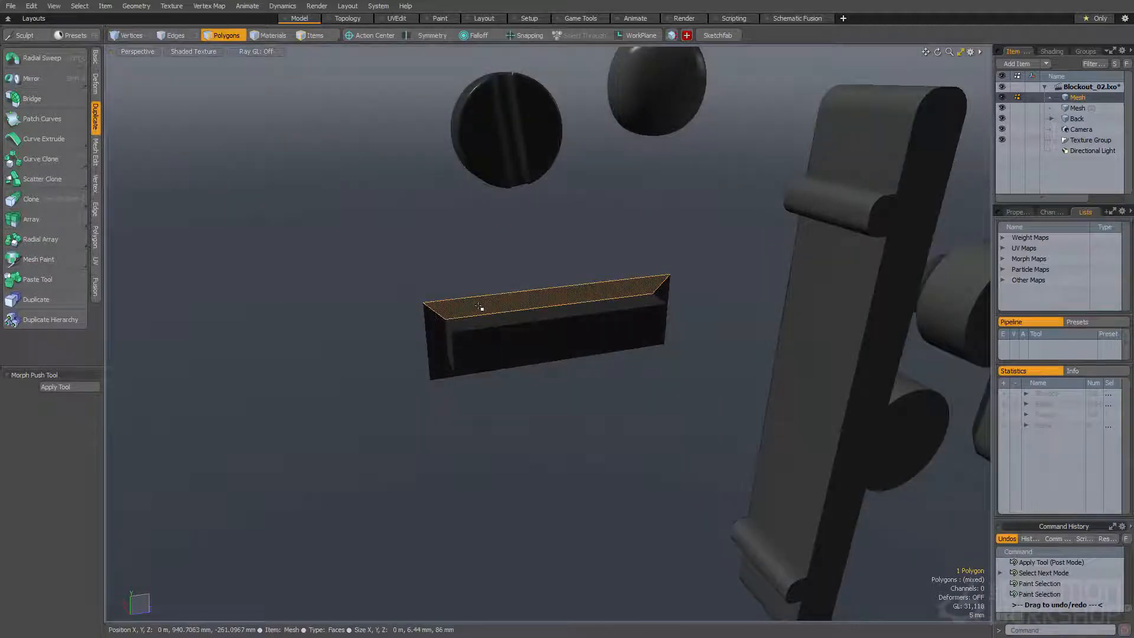
{"action": "key", "text": "space"}
{"action": "key", "text": "space"}
{"action": "key", "text": "space"}
{"action": "key", "text": "space"}
{"action": "key", "text": "space"}
Level the side strips' inner upper ends with the open upper edge and convert the piece to Catmull-Clark subdivision
{"action": "left_click", "coordinate": [437, 312]}
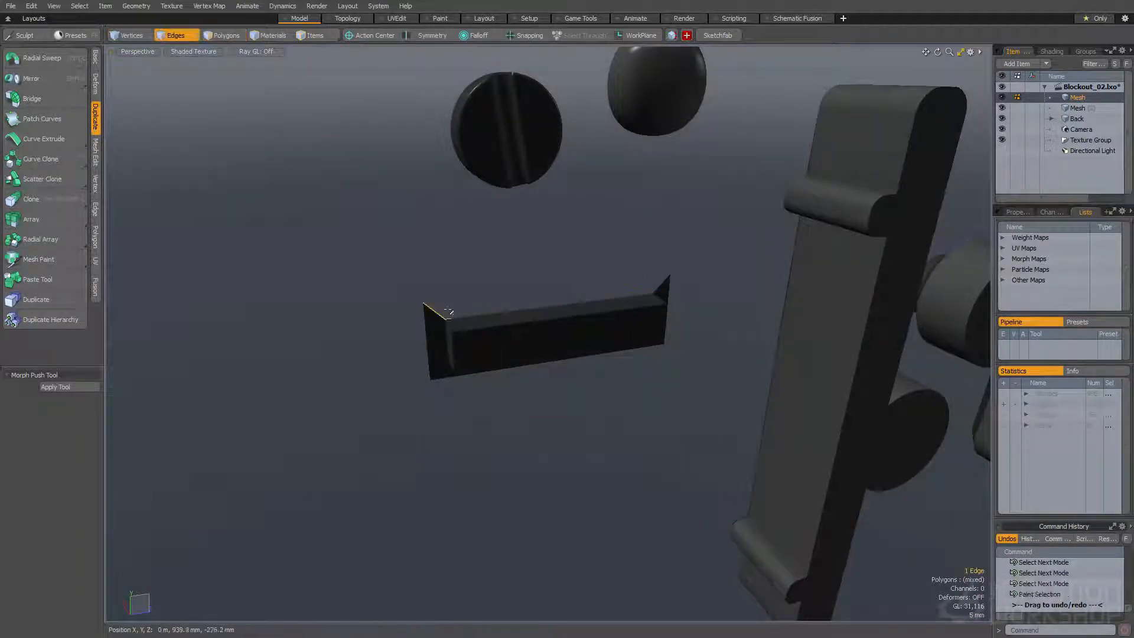
{"action": "left_click_drag", "start_coordinate": [467, 317], "coordinate": [612, 292], "text": "alt"}
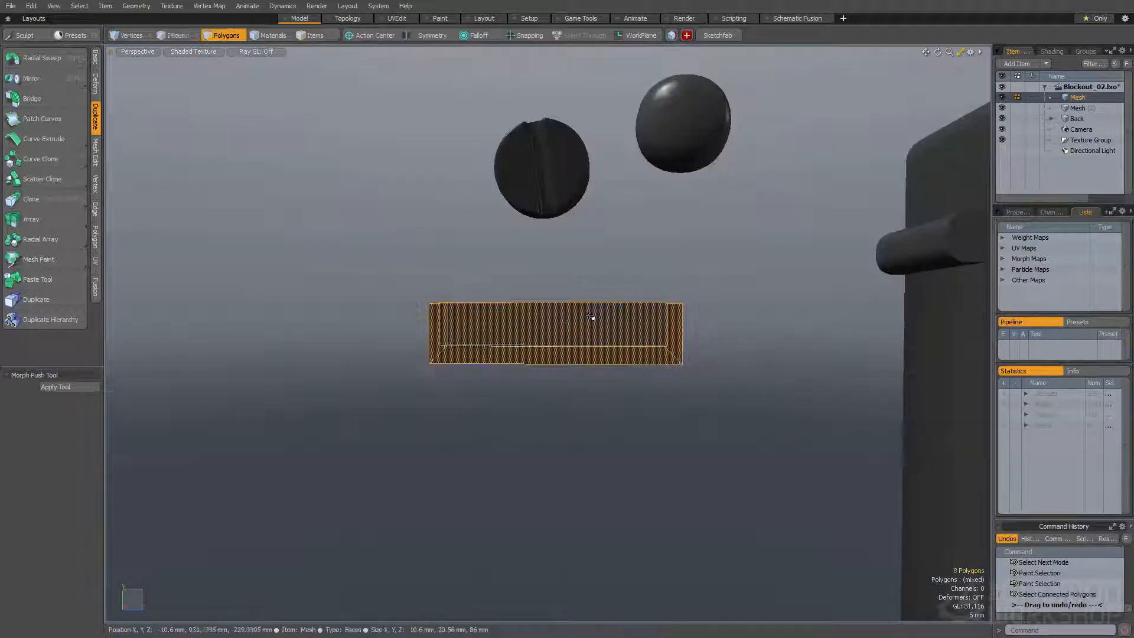
{"action": "left_click_drag", "start_coordinate": [544, 333], "coordinate": [536, 361], "text": "alt"}
{"action": "left_click", "coordinate": [533, 316], "text": "shift"}
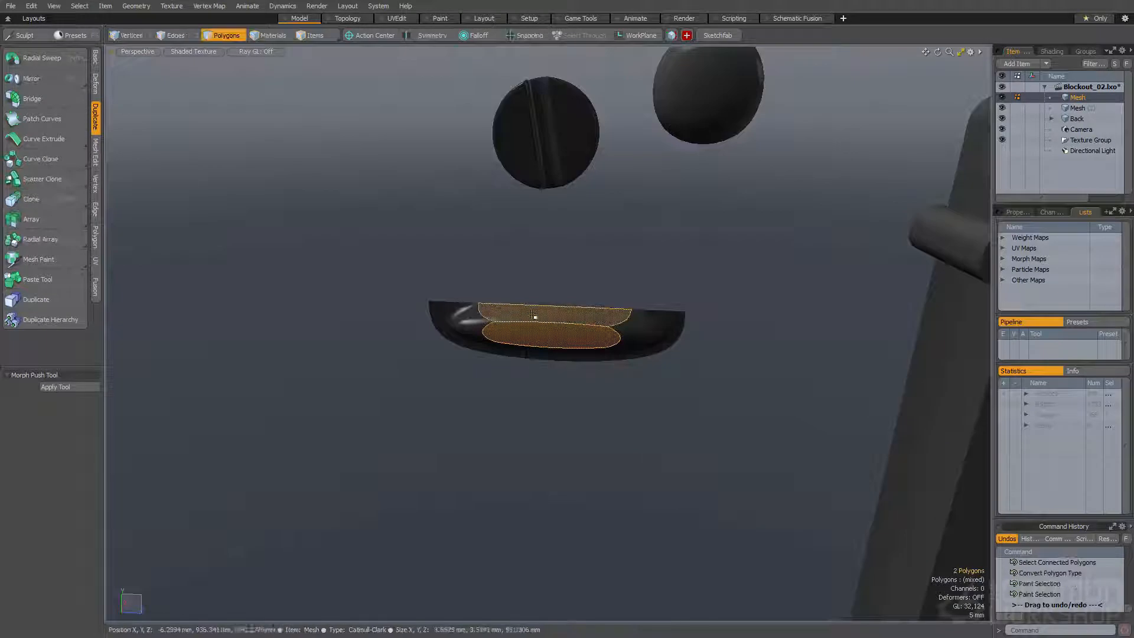
Add loop slices across the subdivided flanged block to tighten its rounded ends and edges
{"action": "left_click_drag", "start_coordinate": [521, 310], "coordinate": [529, 266], "text": "alt"}
{"action": "key", "text": "alt+c"}
{"action": "key", "text": "space"}
{"action": "left_click", "coordinate": [543, 326]}
{"action": "left_click", "coordinate": [544, 343], "text": "shift"}
{"action": "key", "text": "alt+c"}
{"action": "key", "text": "space"}
Add a loop slice around the raised block's side walls, close to one edge of the walls
{"action": "left_click", "coordinate": [526, 324]}
{"action": "left_click", "coordinate": [555, 332]}
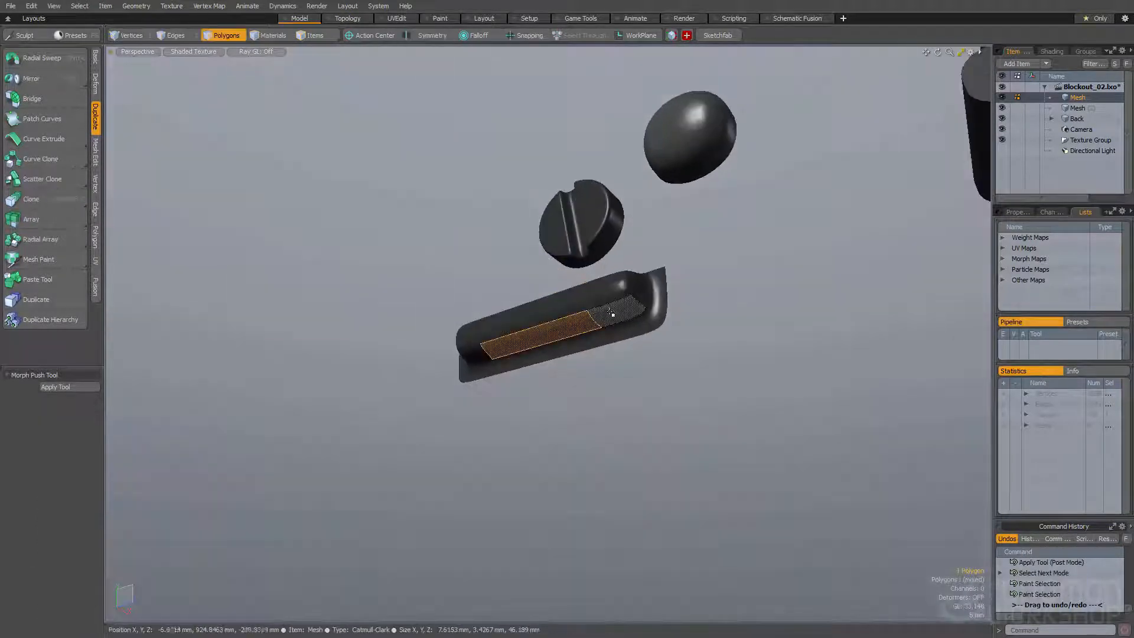
{"action": "key", "text": "alt+c"}
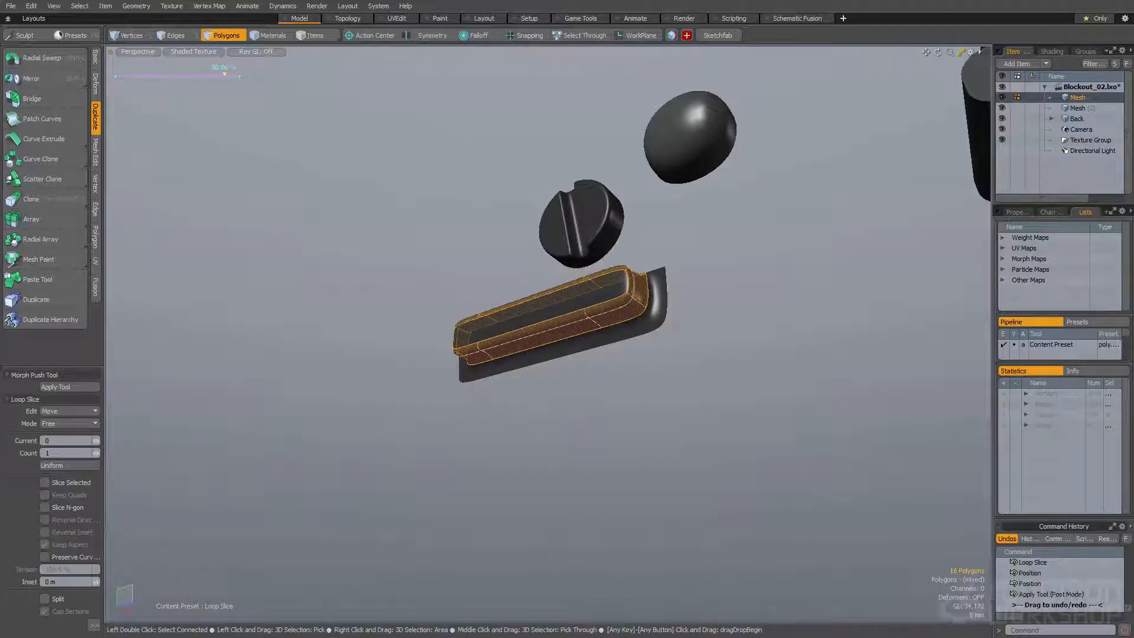
{"action": "key", "text": "space"}
Add another loop slice through the polygons at the raised block's front-face end to sharpen its corners
{"action": "left_click", "coordinate": [471, 284]}
{"action": "left_click_drag", "start_coordinate": [471, 284], "coordinate": [489, 337], "text": "alt"}
{"action": "scroll", "coordinate": [478, 327], "scroll_direction": "up", "scroll_amount": 3}
{"action": "left_click", "coordinate": [479, 326]}
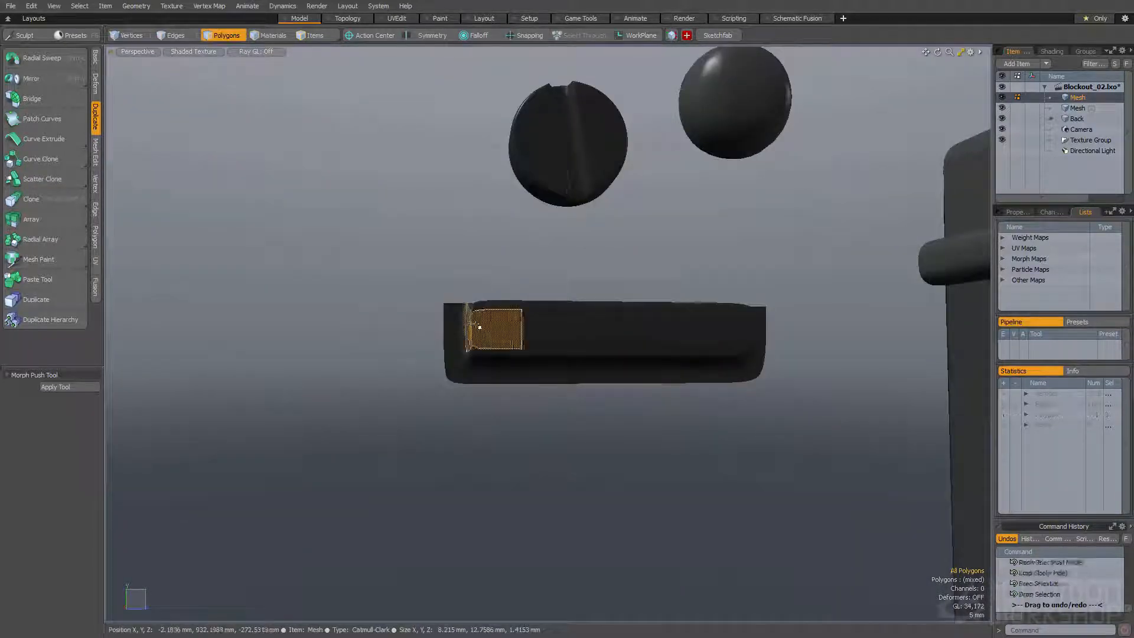
{"action": "key", "text": "alt+c"}
{"action": "key", "text": "space"}
Select the whole flanged block and reposition it beneath the slotted cylinder and dome
{"action": "left_click", "coordinate": [483, 276]}
{"action": "left_click_drag", "start_coordinate": [484, 276], "coordinate": [615, 267], "text": "alt"}
{"action": "double_click", "coordinate": [577, 334]}
{"action": "key", "text": "w"}
{"action": "left_click", "coordinate": [497, 326]}
{"action": "key", "text": "w"}
{"action": "key", "text": "space"}
{"action": "left_click", "coordinate": [559, 351]}
{"action": "scroll", "coordinate": [660, 271], "scroll_direction": "up", "scroll_amount": 4}
{"action": "scroll", "coordinate": [725, 332], "scroll_direction": "down", "scroll_amount": 1}
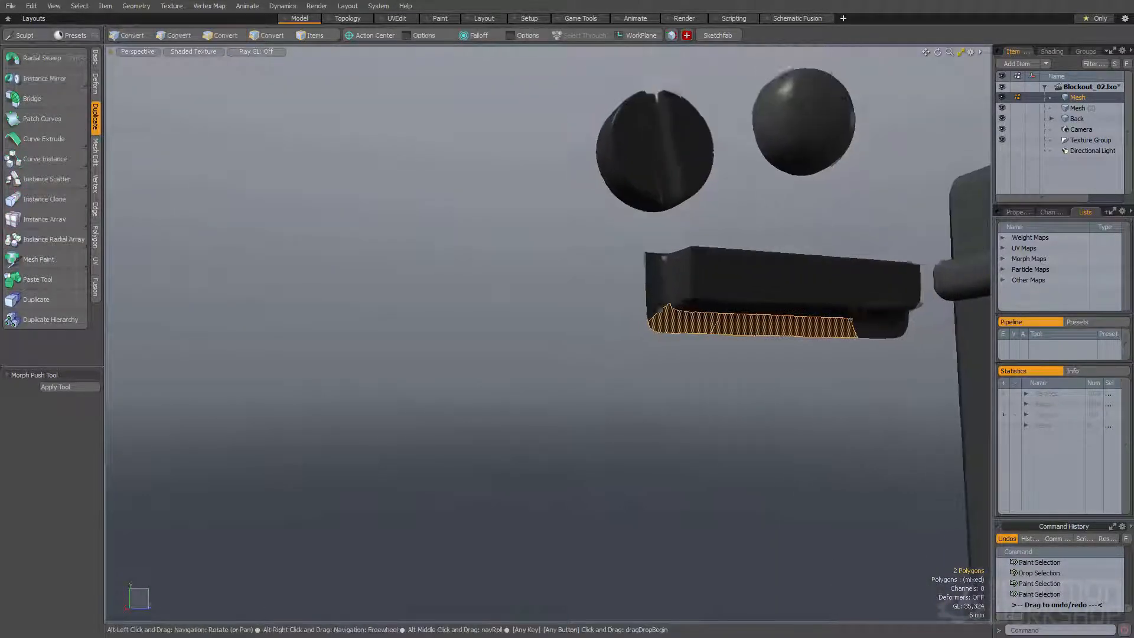
{"action": "left_click", "coordinate": [643, 336]}
{"action": "left_click_drag", "start_coordinate": [642, 335], "coordinate": [545, 308], "text": "alt"}
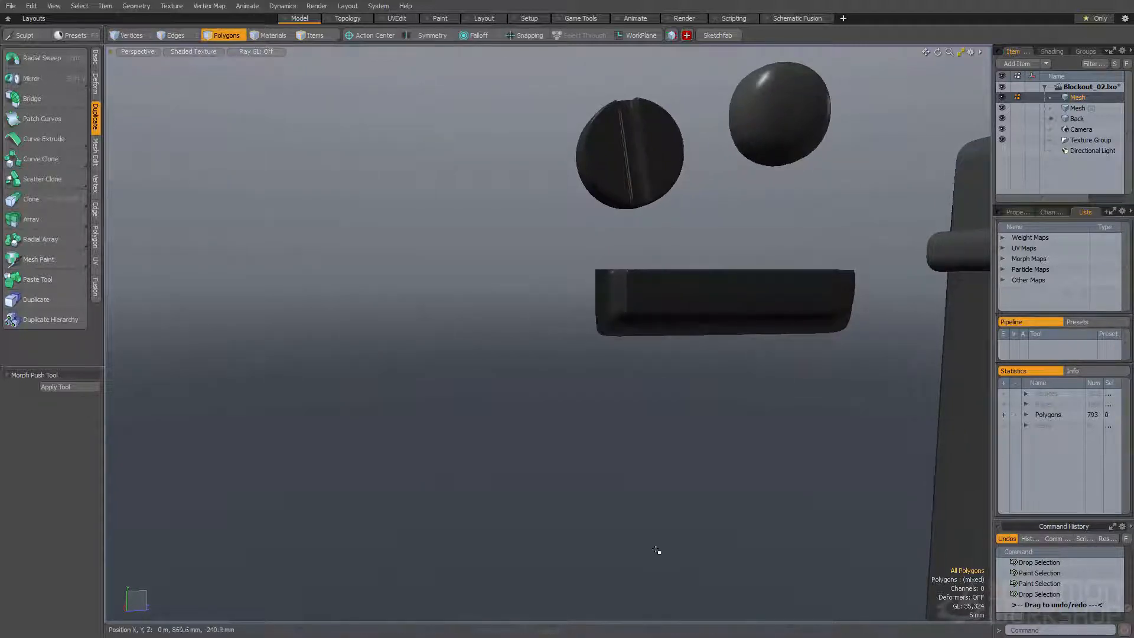
Create a new box in the empty space beside the flanged block
{"action": "mouse_move", "coordinate": [654, 547]}
{"action": "left_mouse_down", "text": "alt"}
{"action": "mouse_move", "coordinate": [582, 449]}
{"action": "mouse_move", "coordinate": [616, 505]}
{"action": "left_mouse_up", "text": "alt"}
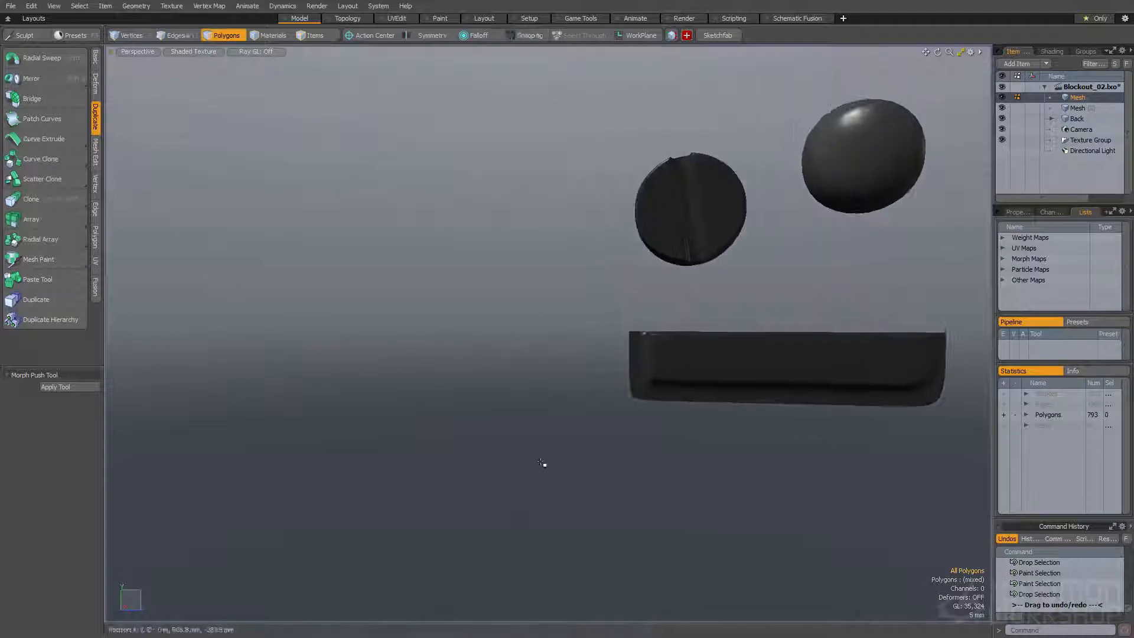
{"action": "key", "text": "shift+b"}
{"action": "left_click_drag", "start_coordinate": [466, 368], "coordinate": [599, 319], "text": "alt+shift"}
{"action": "mouse_move", "coordinate": [511, 248]}
{"action": "left_mouse_down"}
{"action": "mouse_move", "coordinate": [617, 349]}
{"action": "mouse_move", "coordinate": [723, 425]}
{"action": "mouse_move", "coordinate": [541, 465]}
{"action": "left_mouse_up"}
{"action": "mouse_move", "coordinate": [607, 365]}
{"action": "left_mouse_down"}
{"action": "mouse_move", "coordinate": [587, 375]}
{"action": "mouse_move", "coordinate": [606, 378]}
{"action": "left_mouse_up"}
{"action": "key", "text": "space"}
Select the box's top face and scale it to 16.5 % in Z to taper the box
{"action": "left_click", "coordinate": [554, 384]}
{"action": "key", "text": "space"}
{"action": "key", "text": "space"}
{"action": "key", "text": "space"}
{"action": "left_click", "coordinate": [613, 278]}
{"action": "key", "text": "r"}
{"action": "left_click_drag", "start_coordinate": [557, 312], "coordinate": [626, 274], "text": "alt"}
{"action": "left_click", "coordinate": [681, 304]}
{"action": "key", "text": "space"}
{"action": "key", "text": "r"}
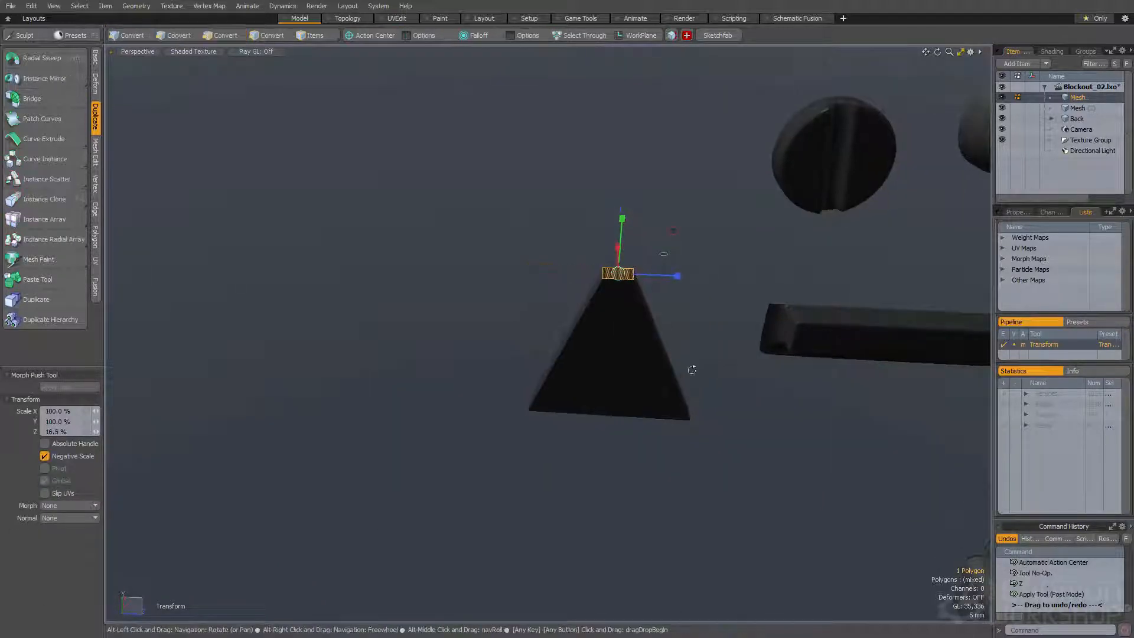
{"action": "left_click_drag", "start_coordinate": [693, 361], "coordinate": [644, 362], "text": "alt"}
{"action": "key", "text": "space"}
{"action": "key", "text": "space"}
{"action": "key", "text": "space"}
{"action": "left_click", "coordinate": [615, 412]}
{"action": "key", "text": "alt+c"}
{"action": "mouse_move", "coordinate": [615, 412]}
{"action": "left_mouse_down"}
{"action": "mouse_move", "coordinate": [602, 413]}
{"action": "mouse_move", "coordinate": [634, 304]}
{"action": "mouse_move", "coordinate": [600, 427]}
{"action": "left_mouse_up"}
{"action": "key", "text": "ctrl+z"}
{"action": "key", "text": "ctrl+z"}
{"action": "key", "text": "ctrl+z"}
Add a horizontal loop slice around the tapered box at about 30 % of its height
{"action": "key", "text": "space"}
{"action": "key", "text": "space"}
{"action": "key", "text": "alt+c"}
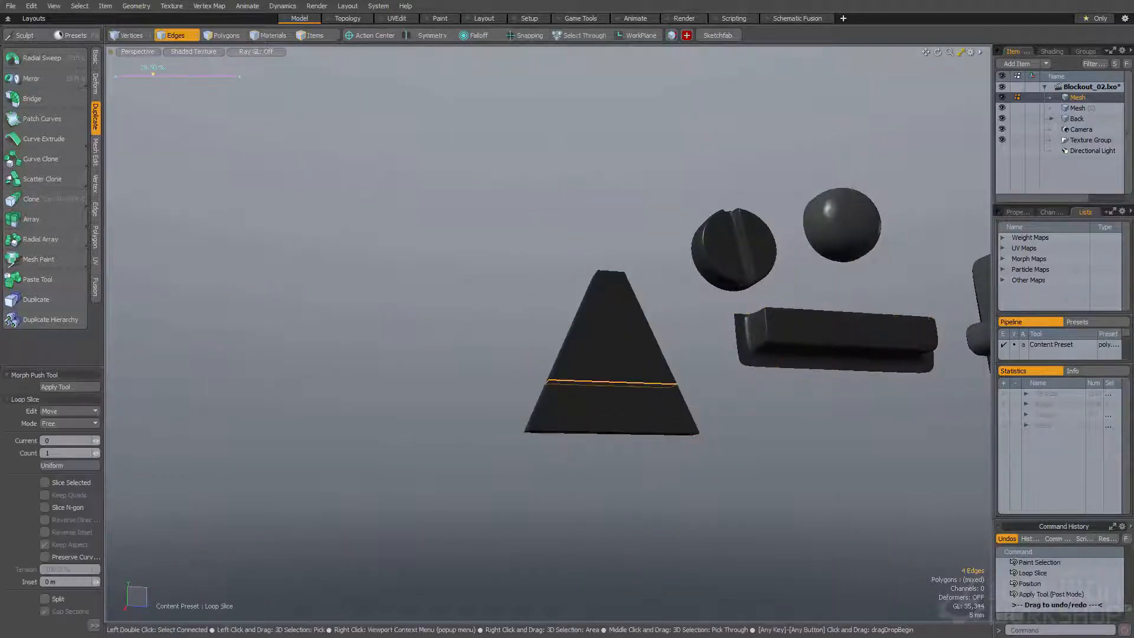
{"action": "left_click_drag", "start_coordinate": [514, 376], "coordinate": [582, 422], "text": "alt"}
{"action": "key", "text": "space"}
{"action": "key", "text": "space"}
{"action": "key", "text": "space"}
{"action": "key", "text": "space"}
{"action": "key", "text": "space"}
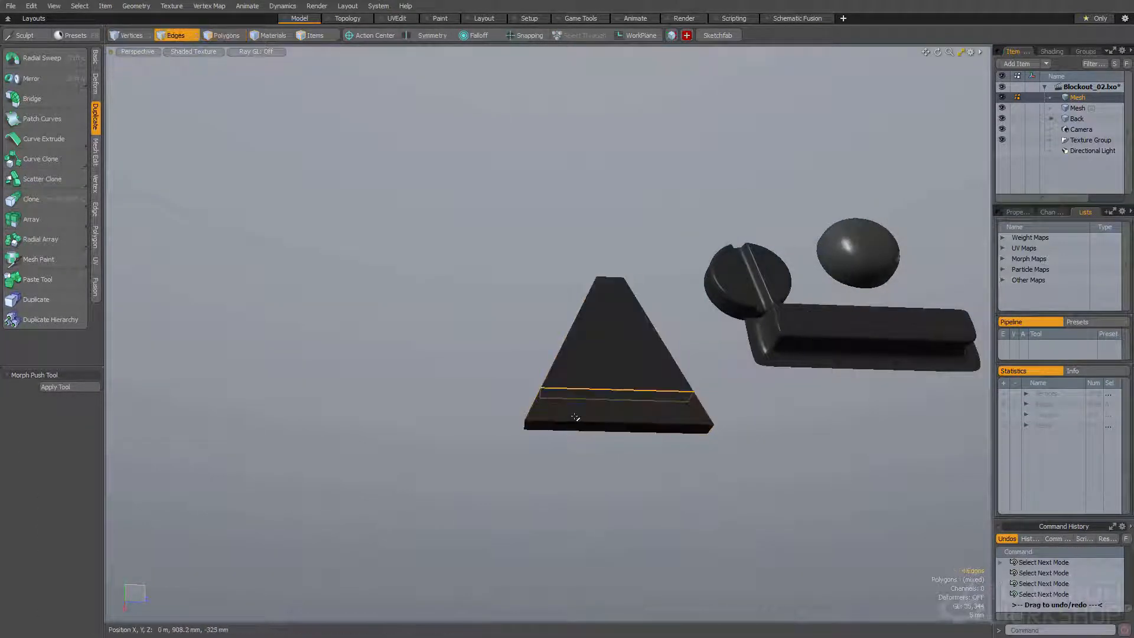
Add a vertical loop slice through the middle of the tapered box and bevel it into a narrow strip
{"action": "key", "text": "space"}
{"action": "key", "text": "space"}
{"action": "key", "text": "alt+c"}
{"action": "left_click", "coordinate": [596, 397]}
{"action": "key", "text": "space"}
{"action": "key", "text": "b"}
{"action": "mouse_move", "coordinate": [594, 398]}
{"action": "left_mouse_down", "text": "alt"}
{"action": "mouse_move", "coordinate": [557, 398]}
{"action": "mouse_move", "coordinate": [645, 431]}
{"action": "left_mouse_up", "text": "alt"}
Extrude the two outer bottom faces of the tapered box downward, leaving a notch in the middle
{"action": "key", "text": "space"}
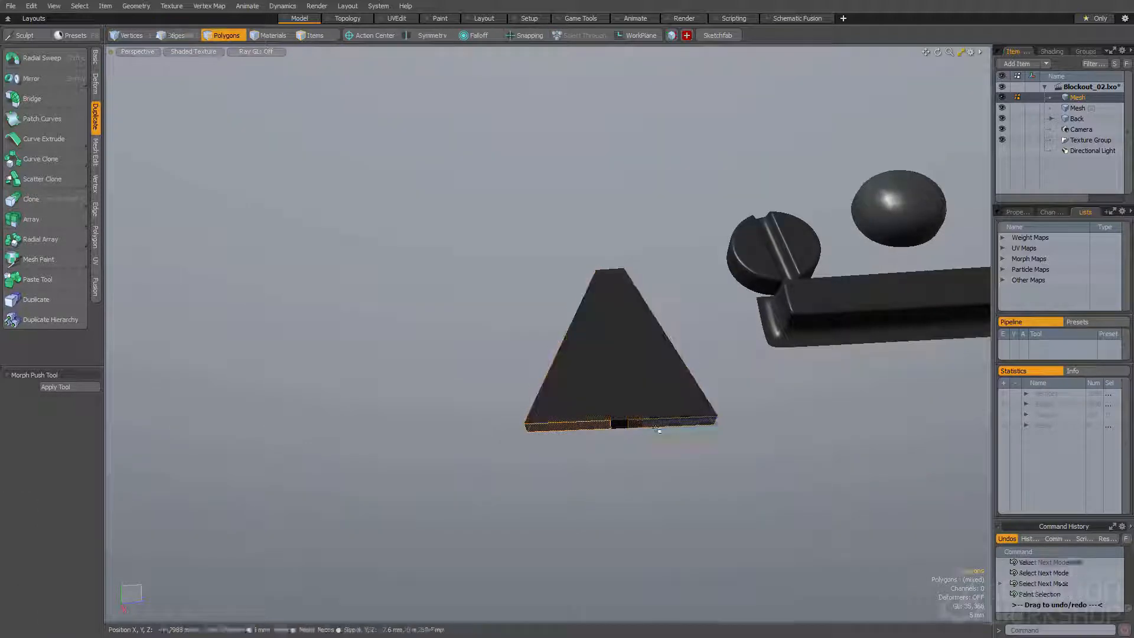
{"action": "key", "text": "b"}
{"action": "left_click", "coordinate": [618, 424]}
{"action": "key", "text": "w"}
{"action": "left_click_drag", "start_coordinate": [618, 385], "coordinate": [618, 412]}
{"action": "left_click_drag", "start_coordinate": [619, 415], "coordinate": [656, 467], "text": "alt"}
{"action": "key", "text": "space"}
{"action": "key", "text": "space"}
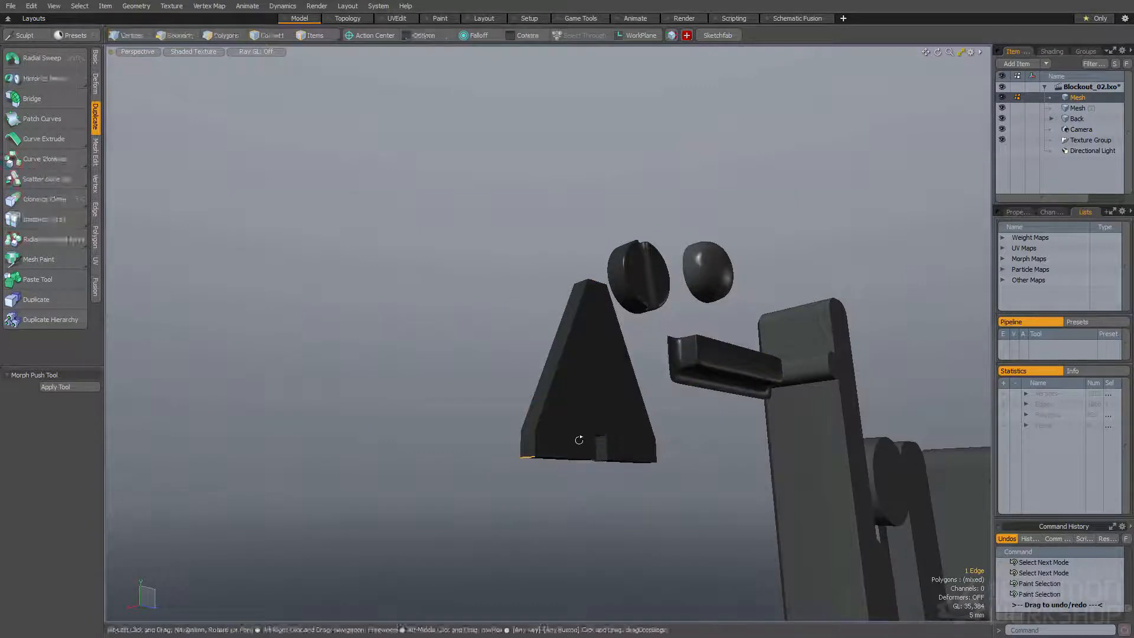
Select the two outer bottom edges of the tapered box and scale them outward along Z
{"action": "left_click_drag", "start_coordinate": [575, 440], "coordinate": [543, 478], "text": "alt"}
{"action": "right_click_drag", "start_coordinate": [720, 491], "coordinate": [679, 494], "text": "shift"}
{"action": "mouse_move", "coordinate": [656, 455]}
{"action": "left_mouse_down", "text": "alt"}
{"action": "mouse_move", "coordinate": [685, 473]}
{"action": "mouse_move", "coordinate": [643, 463]}
{"action": "left_mouse_up", "text": "alt"}
{"action": "key", "text": "r"}
{"action": "key", "text": "space"}
{"action": "key", "text": "r"}
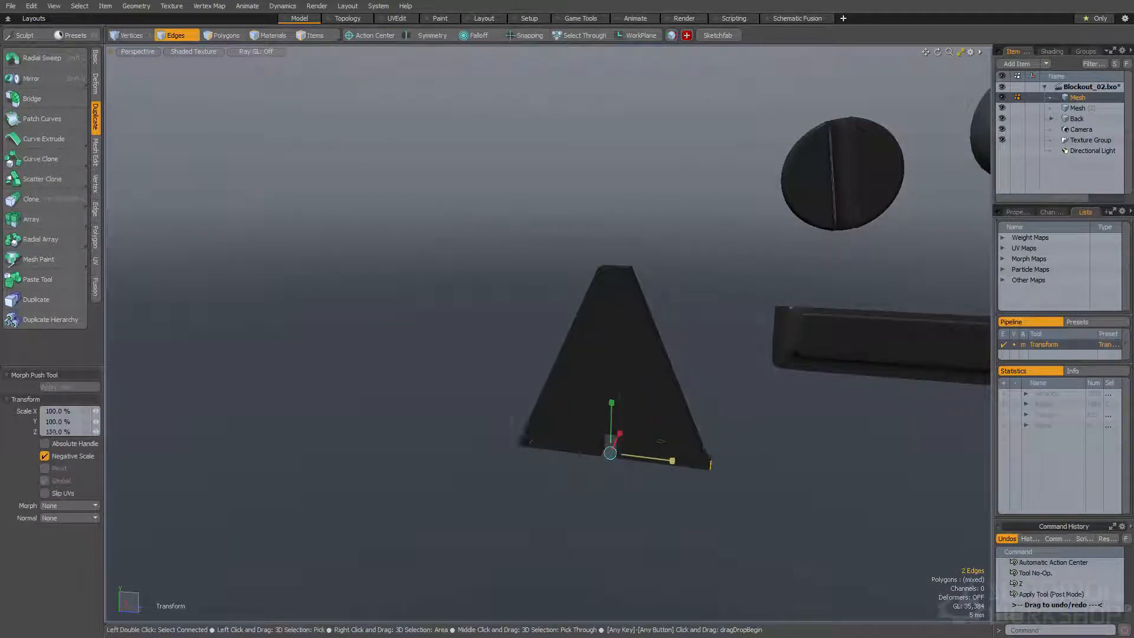
Select the three inner faces of the notch and scale them along Z to widen the notch
{"action": "key", "text": "space"}
{"action": "key", "text": "space"}
{"action": "double_click", "coordinate": [640, 453]}
{"action": "left_click_drag", "start_coordinate": [640, 454], "coordinate": [737, 517], "text": "alt"}
{"action": "right_click_drag", "start_coordinate": [634, 396], "coordinate": [690, 409]}
{"action": "left_click_drag", "start_coordinate": [690, 409], "coordinate": [657, 412], "text": "alt"}
{"action": "left_click_drag", "start_coordinate": [657, 412], "coordinate": [677, 422], "text": "shift"}
{"action": "mouse_move", "coordinate": [677, 422]}
{"action": "left_mouse_down", "text": "alt"}
{"action": "mouse_move", "coordinate": [652, 453]}
{"action": "mouse_move", "coordinate": [646, 444]}
{"action": "mouse_move", "coordinate": [628, 450]}
{"action": "mouse_move", "coordinate": [660, 493]}
{"action": "left_mouse_up", "text": "alt"}
{"action": "key", "text": "r"}
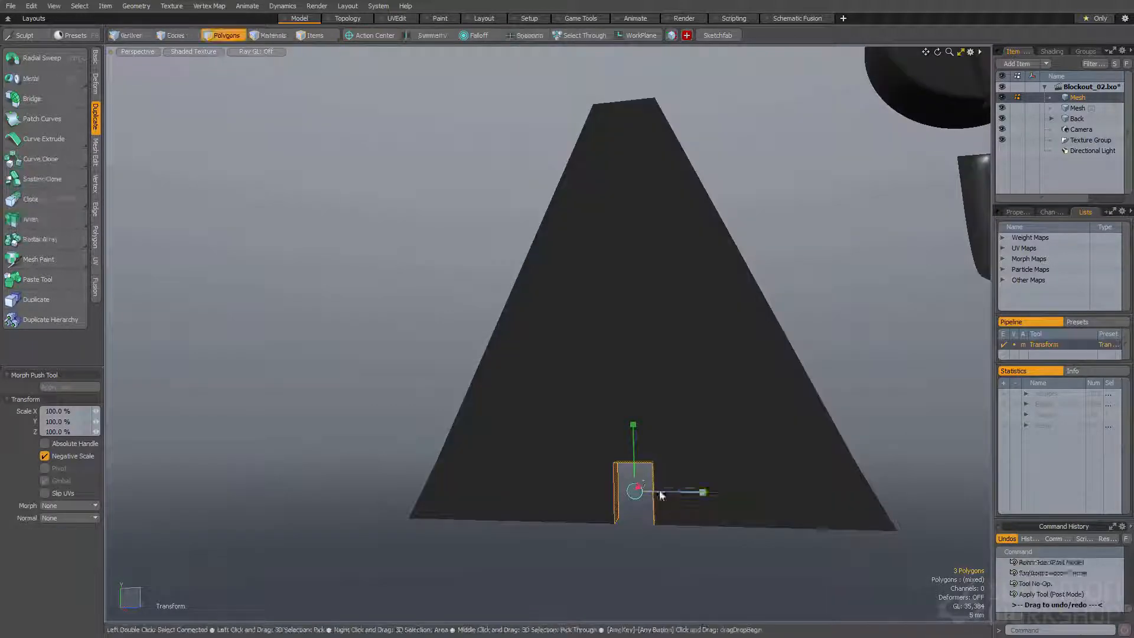
{"action": "left_click_drag", "start_coordinate": [787, 493], "coordinate": [899, 495]}
{"action": "left_click_drag", "start_coordinate": [738, 490], "coordinate": [668, 481], "text": "ctrl+alt"}
{"action": "left_click_drag", "start_coordinate": [667, 481], "coordinate": [629, 446], "text": "alt"}
Move the top of the notch upward to make the notch taller
{"action": "key", "text": "space"}
{"action": "left_click", "coordinate": [585, 438]}
{"action": "key", "text": "w"}
{"action": "key", "text": "space"}
Select the two inner bottom edges of the notch and scale them apart along Z so the notch flares downward
{"action": "left_click_drag", "start_coordinate": [629, 446], "coordinate": [599, 453], "text": "ctrl+alt"}
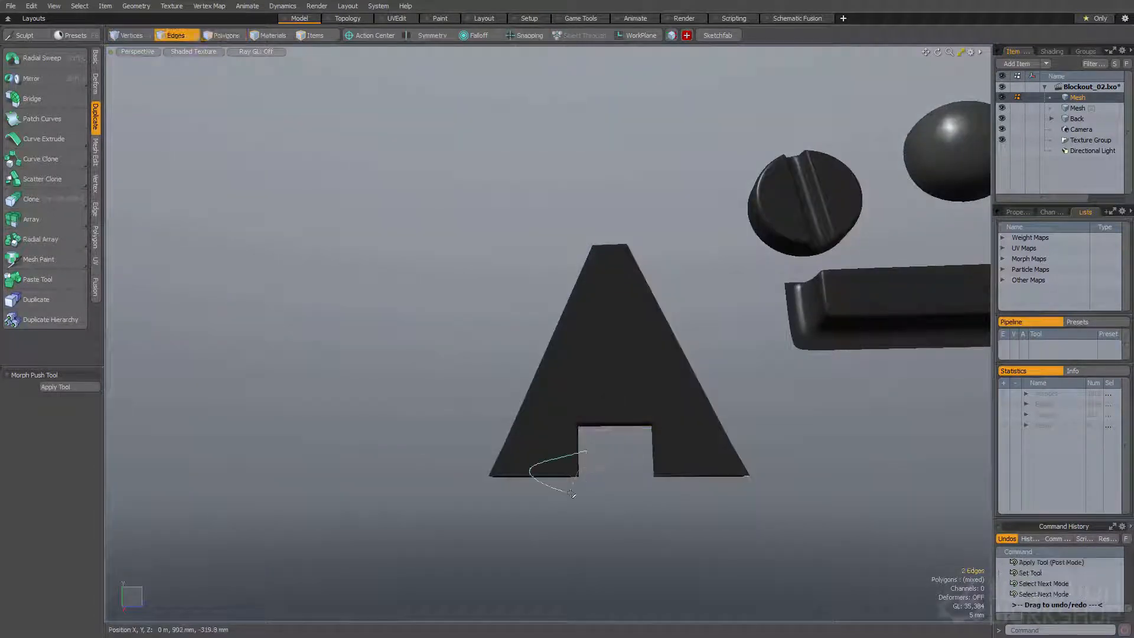
{"action": "key", "text": "r"}
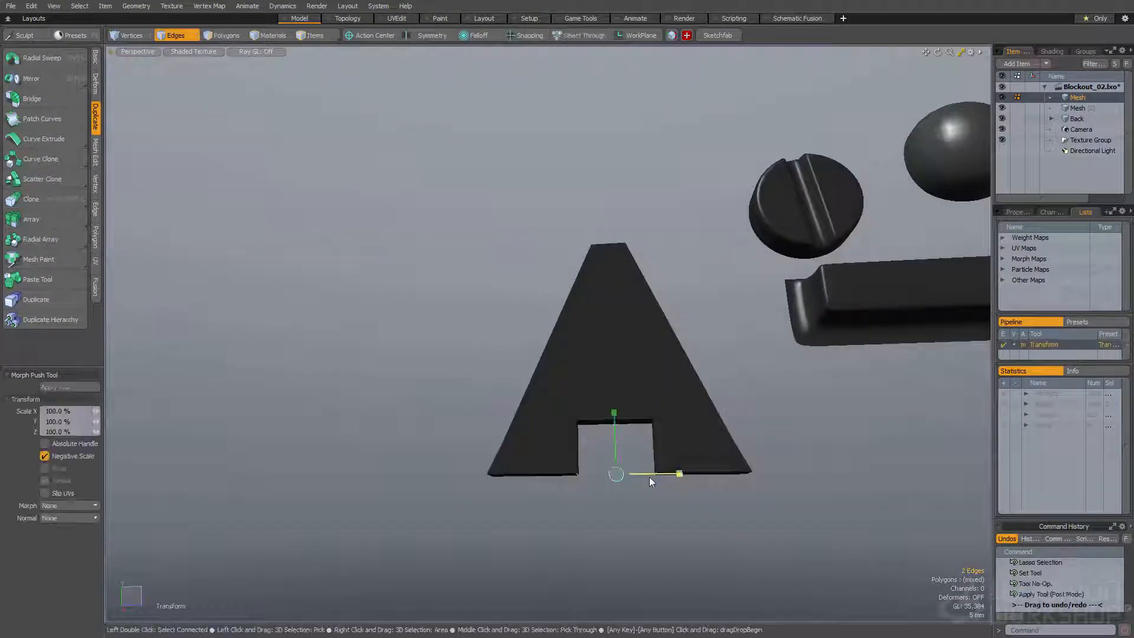
{"action": "left_click_drag", "start_coordinate": [723, 473], "coordinate": [728, 473]}
{"action": "left_click_drag", "start_coordinate": [662, 473], "coordinate": [608, 534], "text": "alt"}
Select the large A-shaped face of the piece and bevel it
{"action": "key", "text": "space"}
{"action": "key", "text": "space"}
{"action": "double_click", "coordinate": [557, 397]}
{"action": "mouse_move", "coordinate": [558, 399]}
{"action": "left_mouse_down", "text": "alt"}
{"action": "mouse_move", "coordinate": [699, 365]}
{"action": "mouse_move", "coordinate": [795, 407]}
{"action": "mouse_move", "coordinate": [825, 404]}
{"action": "left_mouse_up", "text": "alt"}
{"action": "mouse_move", "coordinate": [555, 457]}
{"action": "left_mouse_down"}
{"action": "mouse_move", "coordinate": [518, 391]}
{"action": "mouse_move", "coordinate": [471, 410]}
{"action": "mouse_move", "coordinate": [458, 430]}
{"action": "left_mouse_up"}
{"action": "left_click_drag", "start_coordinate": [458, 430], "coordinate": [408, 397], "text": "alt"}
{"action": "key", "text": "b"}
{"action": "left_click_drag", "start_coordinate": [495, 397], "coordinate": [537, 392], "text": "alt"}
{"action": "key", "text": "space"}
{"action": "scroll", "coordinate": [555, 395], "scroll_direction": "up", "scroll_amount": 3}
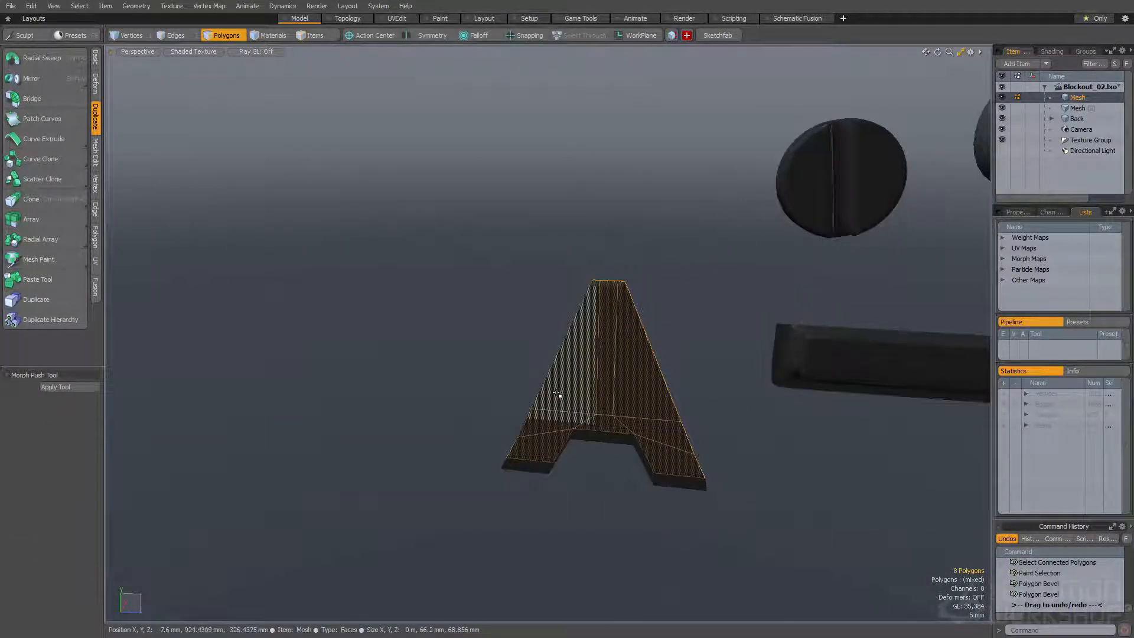
Bevel the A-shaped piece once more to form its stepped rim, and delete the leftover cap faces
{"action": "left_click_drag", "start_coordinate": [530, 362], "coordinate": [504, 391], "text": "alt"}
{"action": "key", "text": "b"}
{"action": "left_click", "coordinate": [548, 373]}
{"action": "left_click_drag", "start_coordinate": [576, 384], "coordinate": [598, 409]}
{"action": "key", "text": "space"}
{"action": "key", "text": "Delete"}
Select the whole A-shaped piece and convert it to a subdivision surface
{"action": "double_click", "coordinate": [662, 383]}
{"action": "key", "text": "Tab"}
{"action": "left_click", "coordinate": [608, 384]}
{"action": "scroll", "coordinate": [628, 361], "scroll_direction": "down", "scroll_amount": 2}
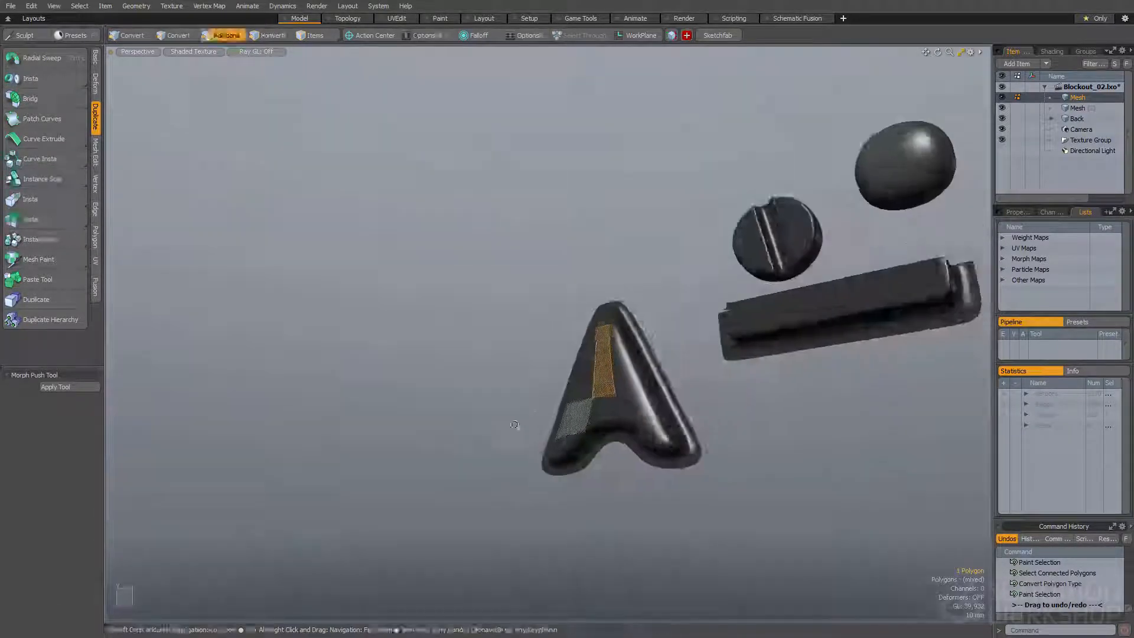
{"action": "left_click_drag", "start_coordinate": [489, 431], "coordinate": [536, 461], "text": "alt"}
{"action": "scroll", "coordinate": [537, 460], "scroll_direction": "up", "scroll_amount": 3}
{"action": "left_click", "coordinate": [579, 458]}
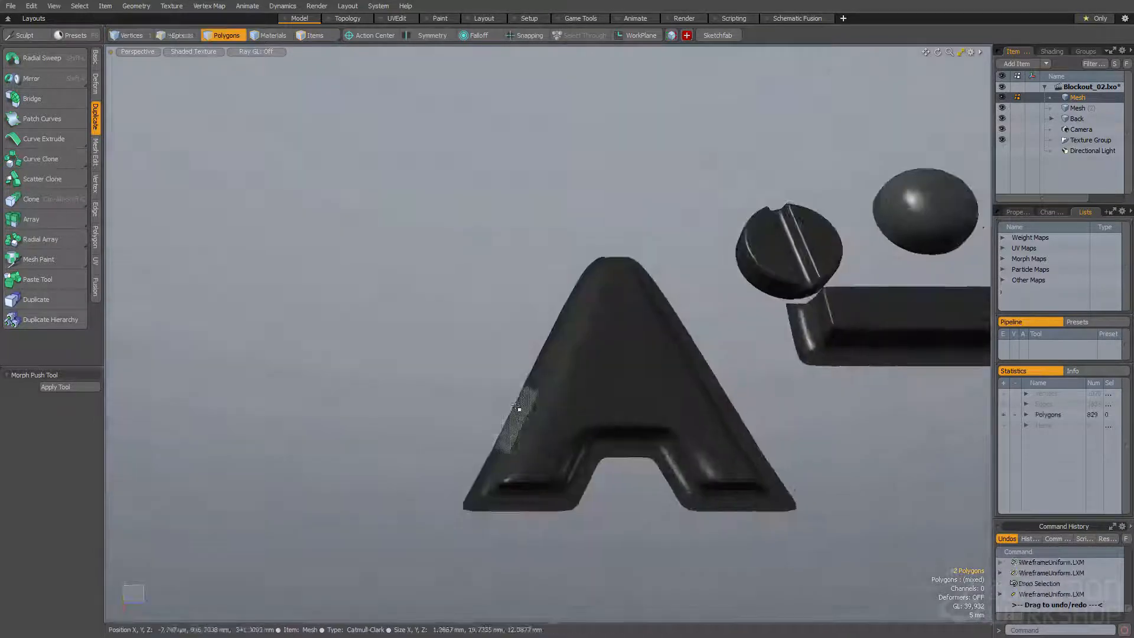
Turn off subdivision on the A-shaped piece and collapse the three short horizontal edges at its narrow top
{"action": "left_click_drag", "start_coordinate": [526, 407], "coordinate": [473, 455], "text": "alt"}
{"action": "double_click", "coordinate": [547, 389]}
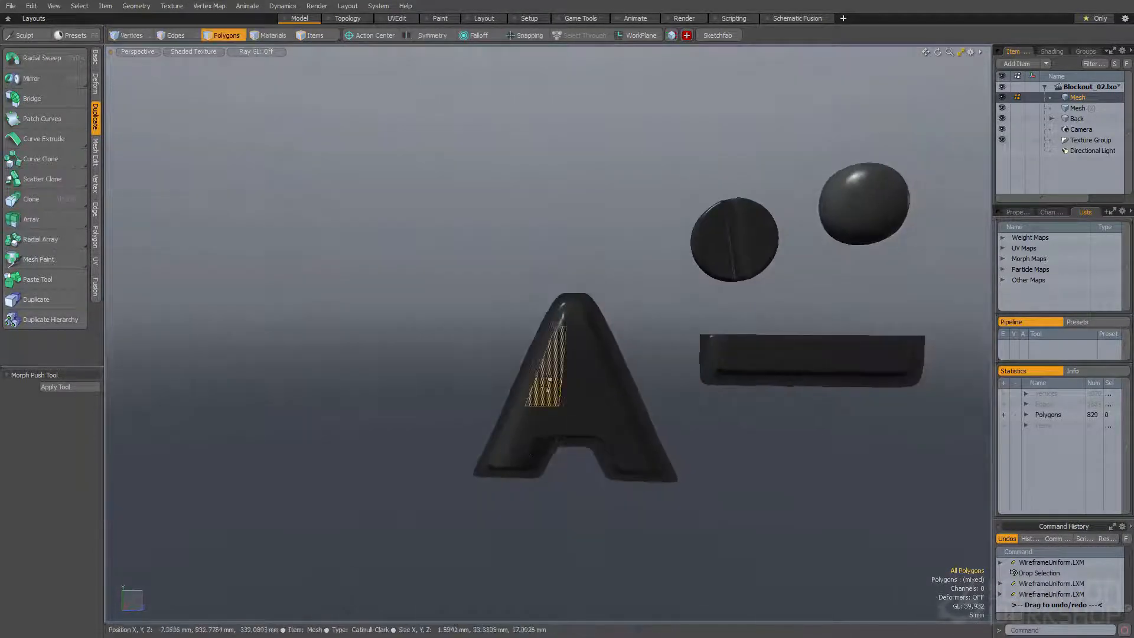
{"action": "key", "text": "Tab"}
{"action": "scroll", "coordinate": [557, 332], "scroll_direction": "up", "scroll_amount": 5}
{"action": "key", "text": "space"}
{"action": "key", "text": "space"}
{"action": "left_click_drag", "start_coordinate": [561, 340], "coordinate": [592, 366], "text": "alt"}
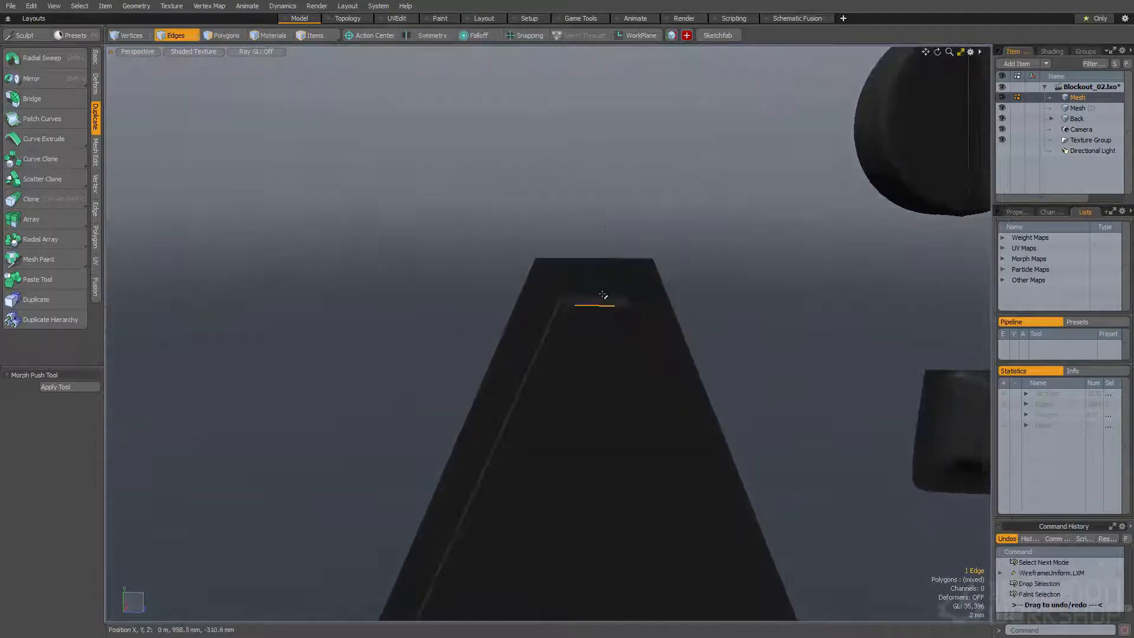
{"action": "scroll", "coordinate": [610, 347], "scroll_direction": "down", "scroll_amount": 5}
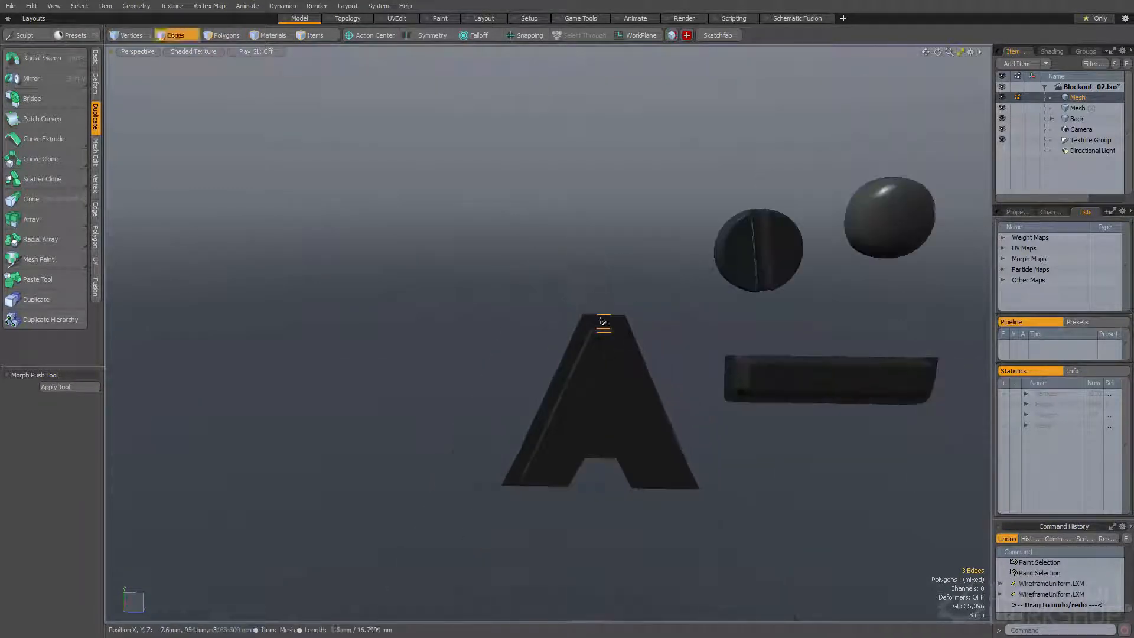
{"action": "left_click", "coordinate": [551, 355]}
{"action": "left_click_drag", "start_coordinate": [550, 356], "coordinate": [502, 291], "text": "alt"}
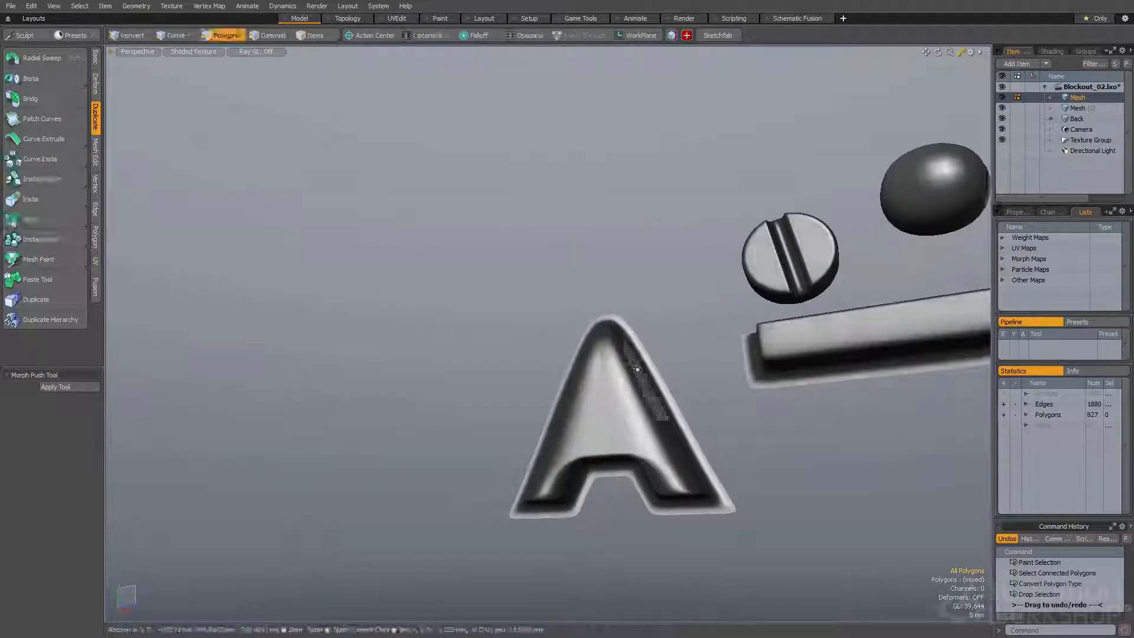
Turn off subdivision on the A-shaped piece and cut a horizontal polygon slice with zero gap across its upper part
{"action": "scroll", "coordinate": [644, 373], "scroll_direction": "up", "scroll_amount": 3}
{"action": "left_click_drag", "start_coordinate": [644, 372], "coordinate": [616, 391], "text": "alt"}
{"action": "double_click", "coordinate": [614, 392]}
{"action": "key", "text": "Tab"}
{"action": "key", "text": "shift+c"}
{"action": "left_click_drag", "start_coordinate": [508, 378], "coordinate": [615, 378]}
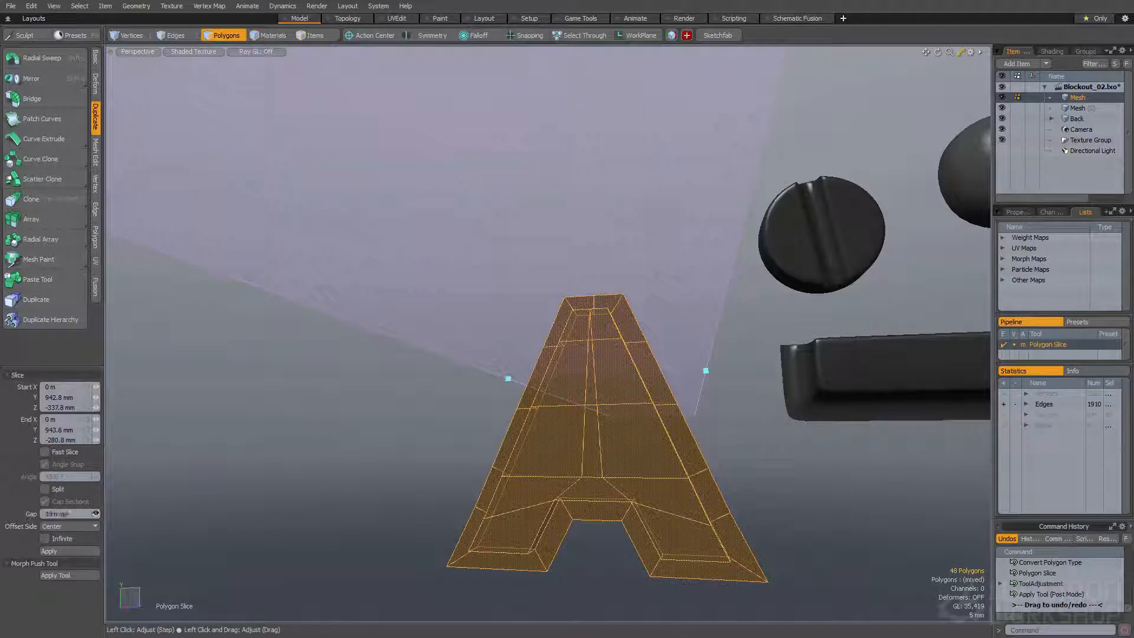
{"action": "left_click_drag", "start_coordinate": [706, 371], "coordinate": [711, 384], "text": "alt"}
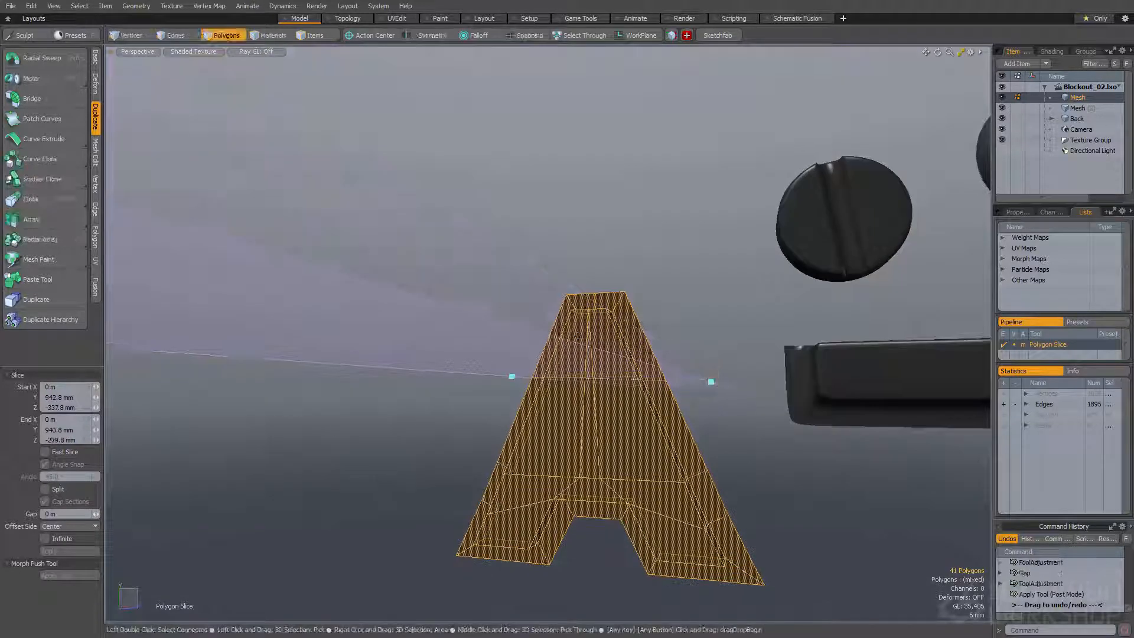
{"action": "key", "text": "space"}
Convert the sliced A-shaped piece back to a subdivision surface and check its shading
{"action": "double_click", "coordinate": [549, 448]}
{"action": "key", "text": "Tab"}
{"action": "left_click", "coordinate": [496, 370]}
{"action": "left_click_drag", "start_coordinate": [496, 370], "coordinate": [537, 466], "text": "alt"}
{"action": "key", "text": "Tab"}
{"action": "scroll", "coordinate": [555, 454], "scroll_direction": "up", "scroll_amount": 4}
{"action": "double_click", "coordinate": [572, 435]}
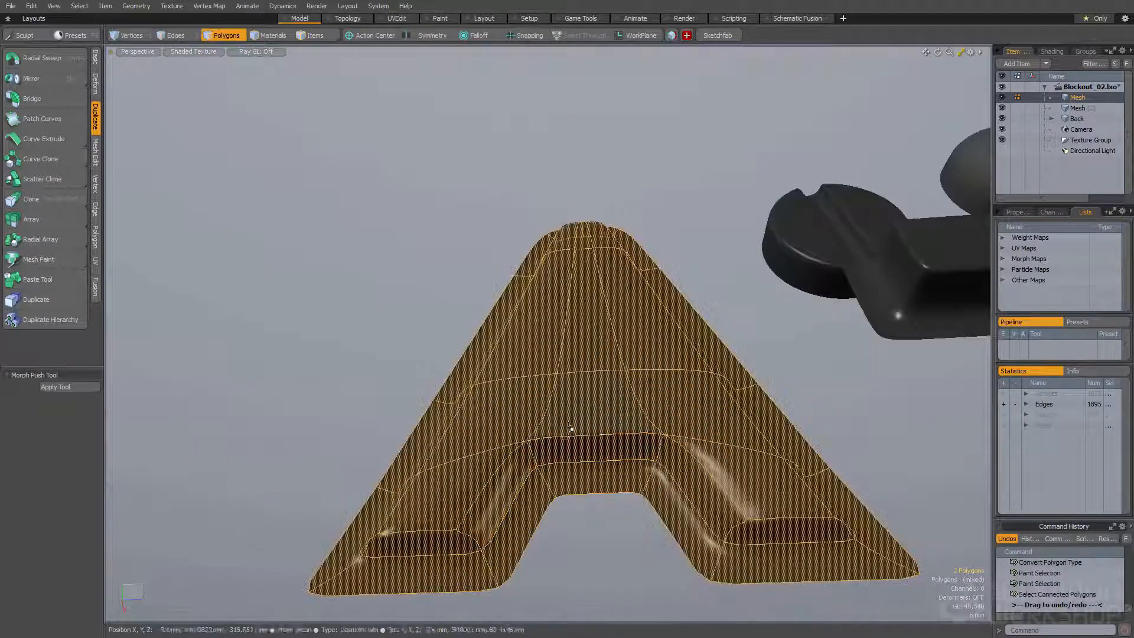
Add a single loop slice around the side walls of the raised part of the A-shaped piece
{"action": "key", "text": "space"}
{"action": "mouse_move", "coordinate": [571, 423]}
{"action": "left_mouse_down", "text": "alt"}
{"action": "mouse_move", "coordinate": [514, 392]}
{"action": "mouse_move", "coordinate": [544, 391]}
{"action": "left_mouse_up", "text": "alt"}
{"action": "key", "text": "space"}
{"action": "mouse_move", "coordinate": [515, 454]}
{"action": "left_mouse_down"}
{"action": "mouse_move", "coordinate": [544, 436]}
{"action": "mouse_move", "coordinate": [502, 443]}
{"action": "mouse_move", "coordinate": [570, 443]}
{"action": "mouse_move", "coordinate": [523, 443]}
{"action": "left_mouse_up"}
{"action": "key", "text": "alt+c"}
{"action": "left_click", "coordinate": [529, 443]}
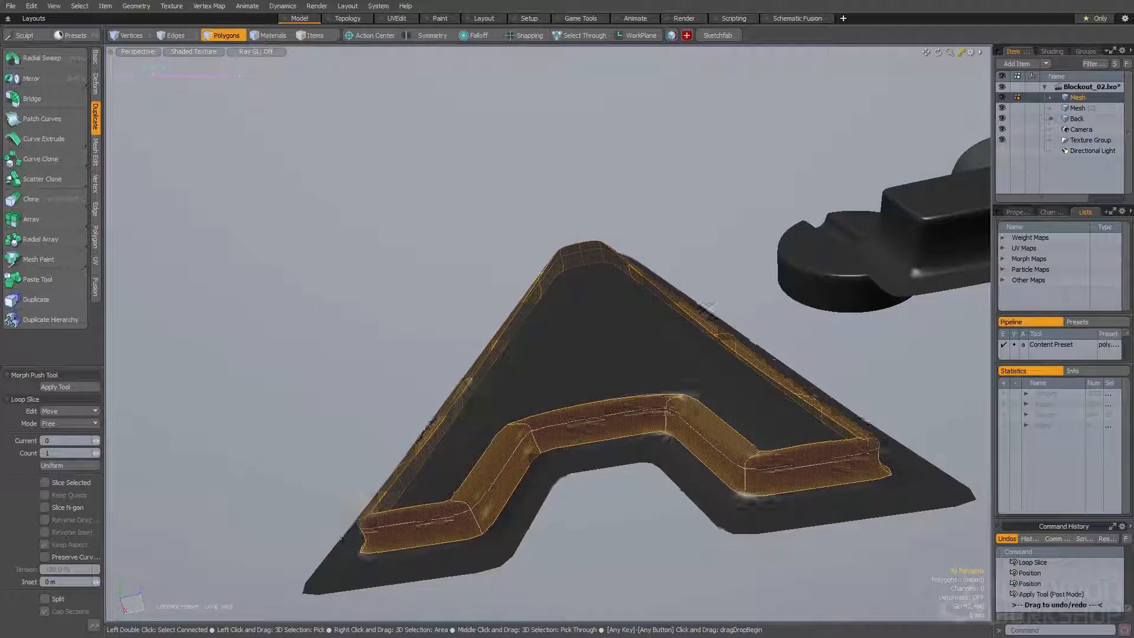
{"action": "key", "text": "space"}
{"action": "left_click", "coordinate": [453, 334]}
{"action": "left_click_drag", "start_coordinate": [453, 334], "coordinate": [490, 429], "text": "alt"}
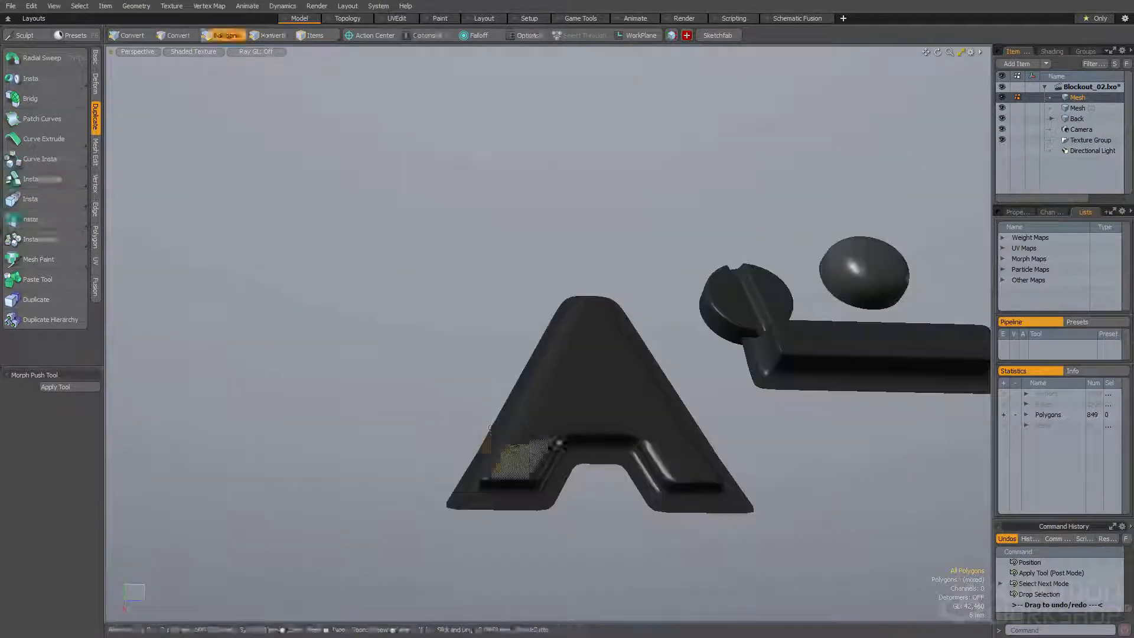
Select the short horizontal edge above the notch, scale it along Z with subdivision off, and turn subdivision back on
{"action": "left_click_drag", "start_coordinate": [582, 443], "coordinate": [595, 429], "text": "alt"}
{"action": "key", "text": "space"}
{"action": "key", "text": "space"}
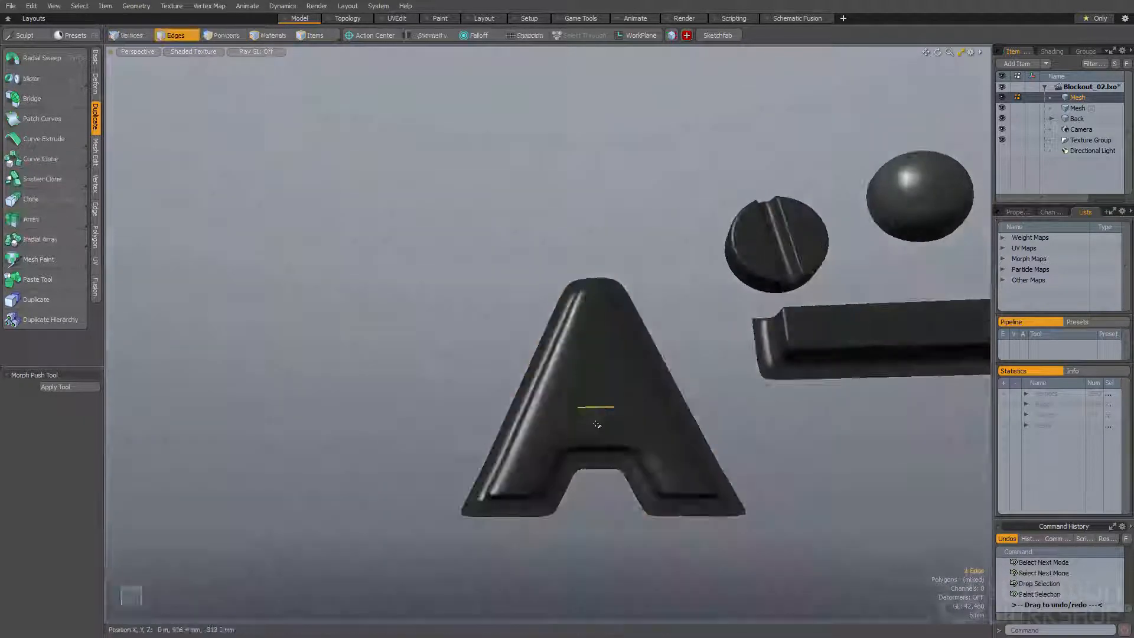
{"action": "key", "text": "space"}
{"action": "key", "text": "r"}
{"action": "scroll", "coordinate": [607, 425], "scroll_direction": "up", "scroll_amount": 3}
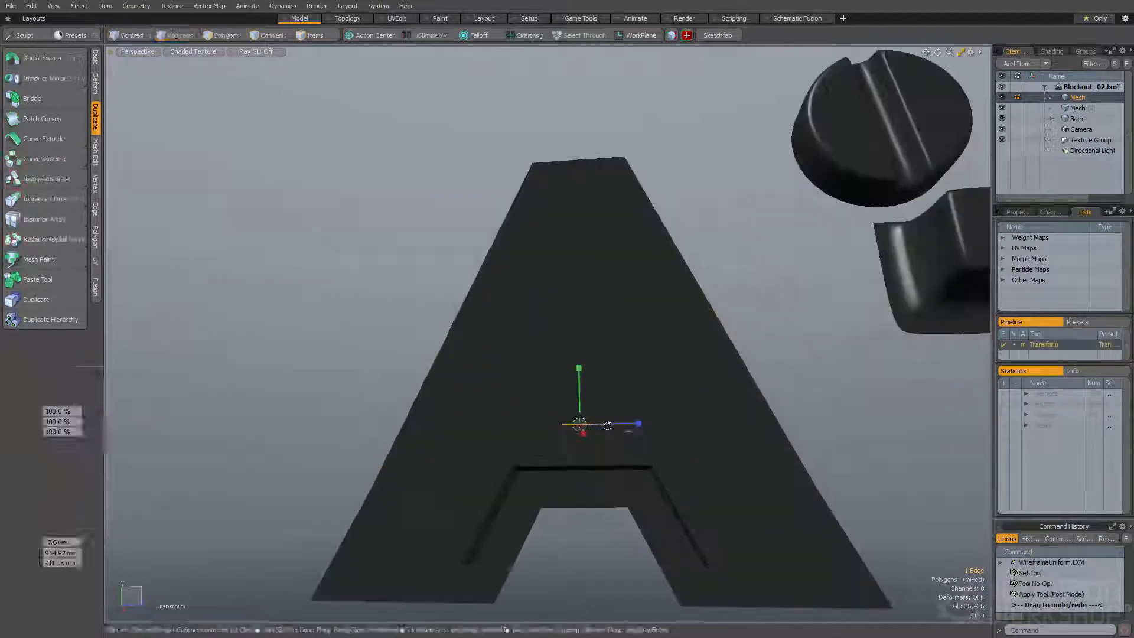
{"action": "key", "text": "space"}
{"action": "key", "text": "space"}
{"action": "double_click", "coordinate": [531, 423]}
{"action": "key", "text": "Tab"}
{"action": "left_click", "coordinate": [562, 423]}
{"action": "left_click_drag", "start_coordinate": [561, 423], "coordinate": [527, 335], "text": "alt"}
Select the whole A-shaped piece, scale it down and position it beside the slotted screw head
{"action": "left_click", "coordinate": [384, 337]}
{"action": "left_click_drag", "start_coordinate": [384, 336], "coordinate": [443, 397], "text": "alt"}
{"action": "left_click_drag", "start_coordinate": [443, 397], "coordinate": [407, 397], "text": "ctrl+alt"}
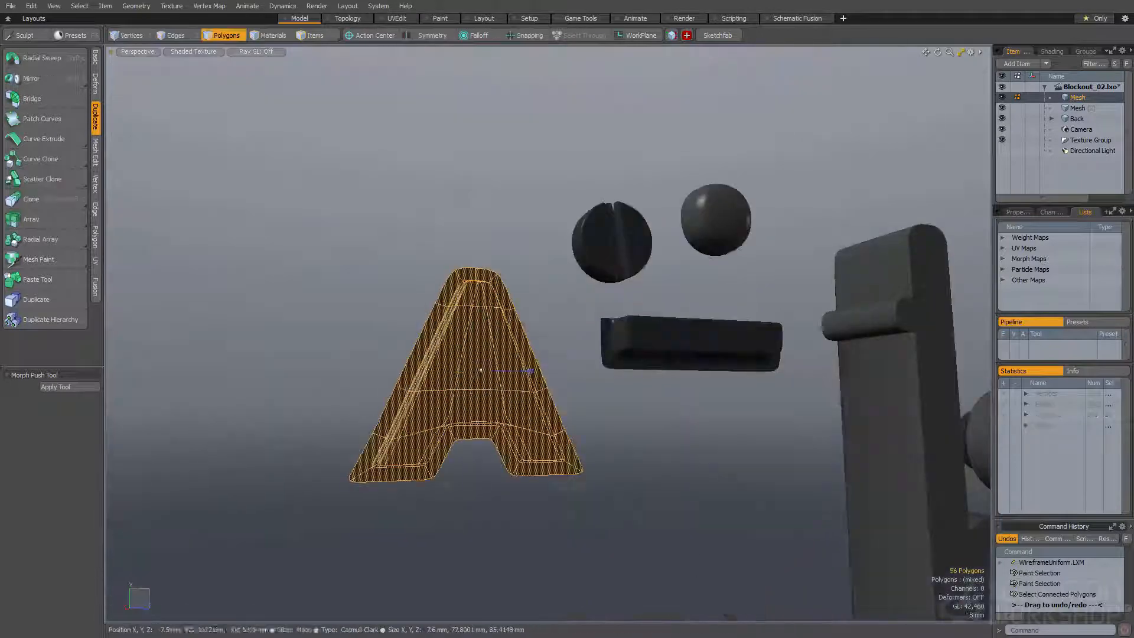
{"action": "key", "text": "y"}
{"action": "key", "text": "space"}
{"action": "left_click_drag", "start_coordinate": [440, 397], "coordinate": [540, 375], "text": "alt"}
{"action": "key", "text": "w"}
{"action": "key", "text": "space"}
Create a 20-sided cylinder along X with a radius of about 23.6 mm beside the A-shaped piece
{"action": "left_click", "coordinate": [431, 308]}
{"action": "left_click_drag", "start_coordinate": [432, 307], "coordinate": [477, 311], "text": "alt+shift"}
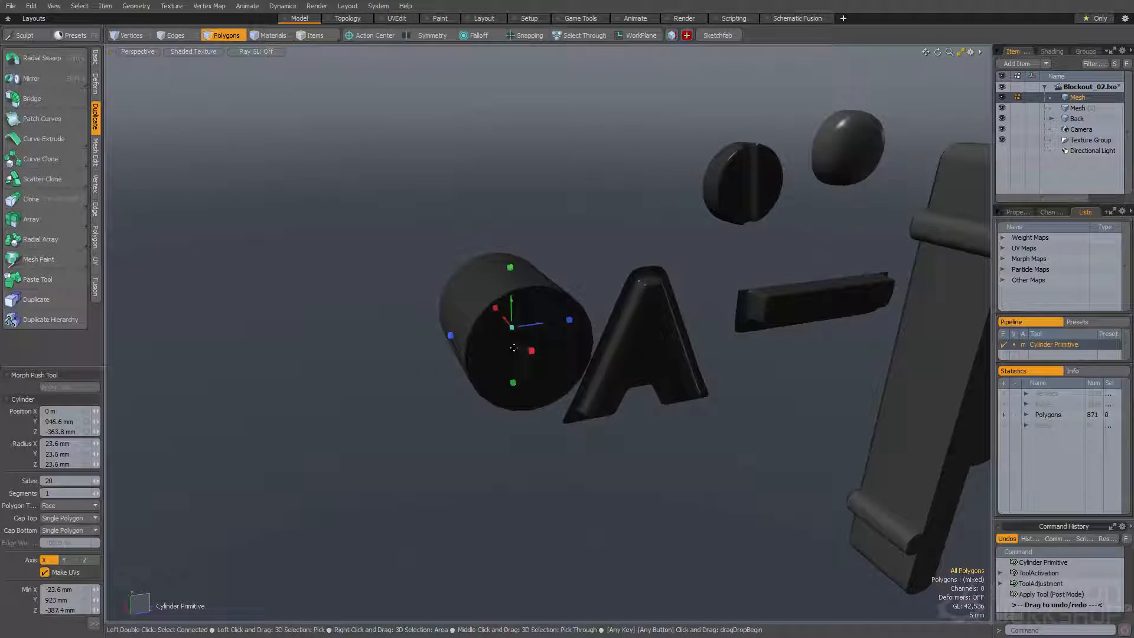
{"action": "key", "text": "space"}
Select one end cap of the cylinder and move it along X to flatten the cylinder into a thin disc
{"action": "left_click", "coordinate": [537, 343]}
{"action": "left_click_drag", "start_coordinate": [534, 344], "coordinate": [646, 354], "text": "alt"}
{"action": "left_click", "coordinate": [542, 359]}
{"action": "left_click", "coordinate": [486, 355]}
{"action": "key", "text": "w"}
{"action": "left_click_drag", "start_coordinate": [486, 354], "coordinate": [463, 364], "text": "alt"}
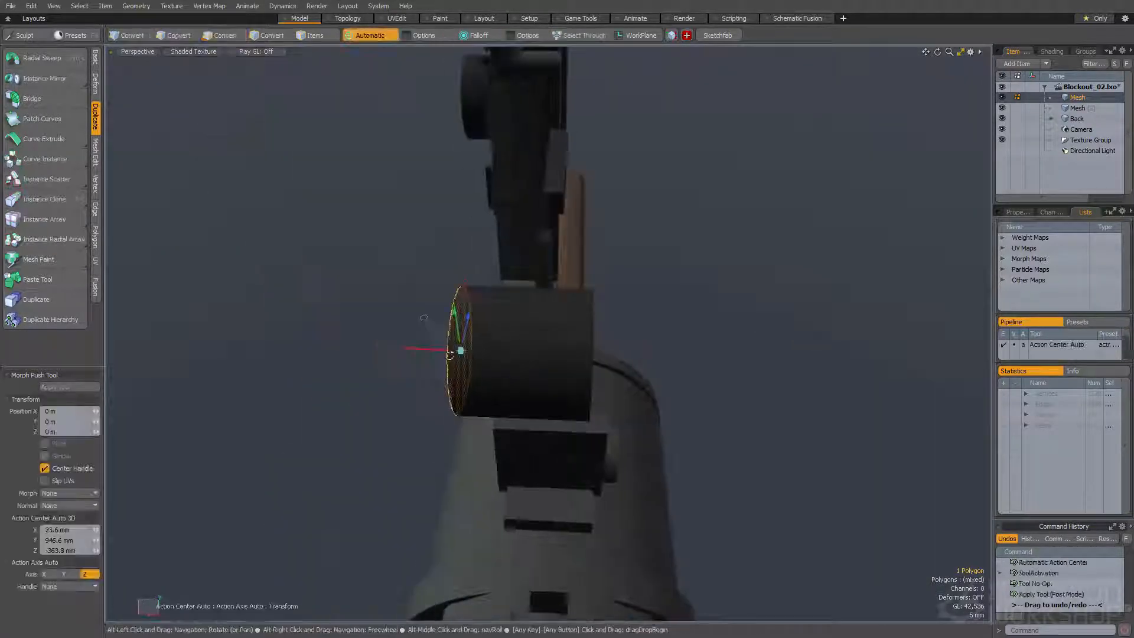
{"action": "left_click_drag", "start_coordinate": [512, 320], "coordinate": [474, 319], "text": "alt"}
Form a wide flange by bevelling the disc's back cap, and inset its front face
{"action": "key", "text": "b"}
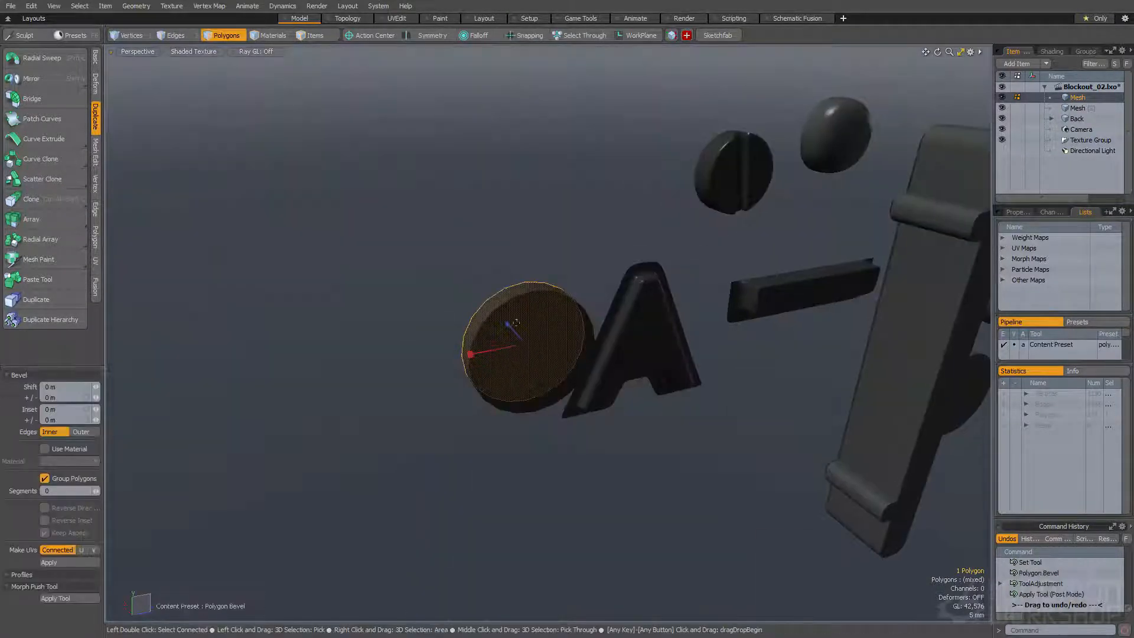
{"action": "key", "text": "space"}
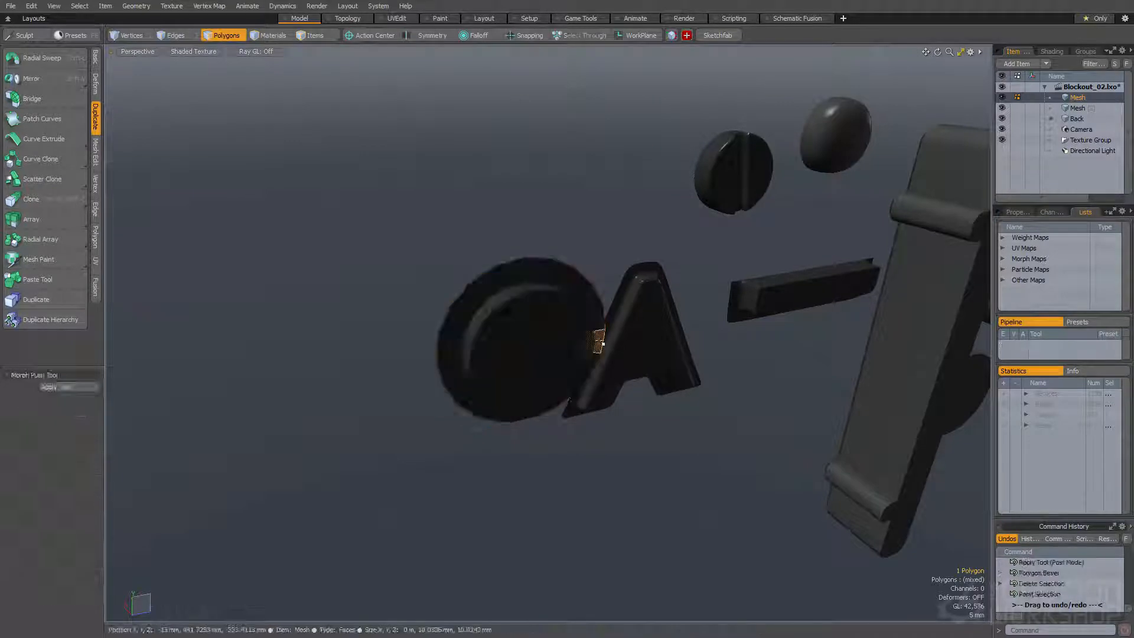
{"action": "key", "text": "b"}
{"action": "mouse_move", "coordinate": [542, 343]}
{"action": "left_mouse_down", "text": "alt"}
{"action": "mouse_move", "coordinate": [523, 307]}
{"action": "mouse_move", "coordinate": [544, 264]}
{"action": "mouse_move", "coordinate": [498, 292]}
{"action": "mouse_move", "coordinate": [502, 336]}
{"action": "mouse_move", "coordinate": [542, 319]}
{"action": "left_mouse_up", "text": "alt"}
{"action": "key", "text": "space"}
Cut an edge slice straight across the disc's front face and bevel it into a narrow slot
{"action": "key", "text": "c"}
{"action": "key", "text": "space"}
{"action": "key", "text": "c"}
{"action": "left_click", "coordinate": [542, 323]}
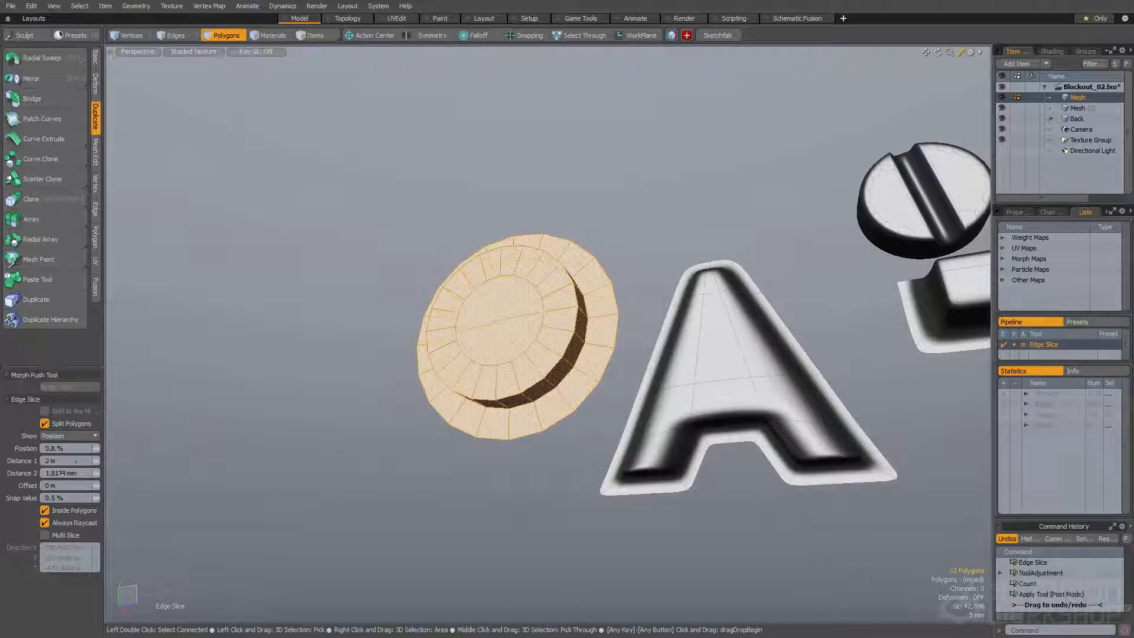
{"action": "key", "text": "space"}
{"action": "key", "text": "b"}
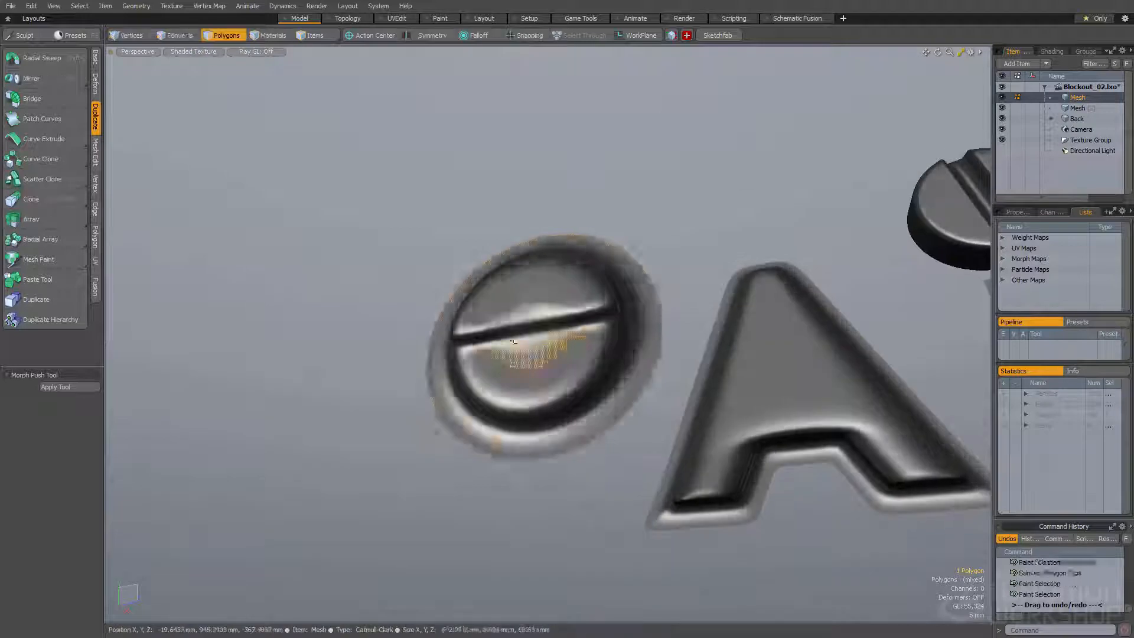
Undo the latest edits on the slotted disc back to before its last loop slice
{"action": "scroll", "coordinate": [510, 328], "scroll_direction": "up", "scroll_amount": 7}
{"action": "key", "text": "space"}
{"action": "key", "text": "space"}
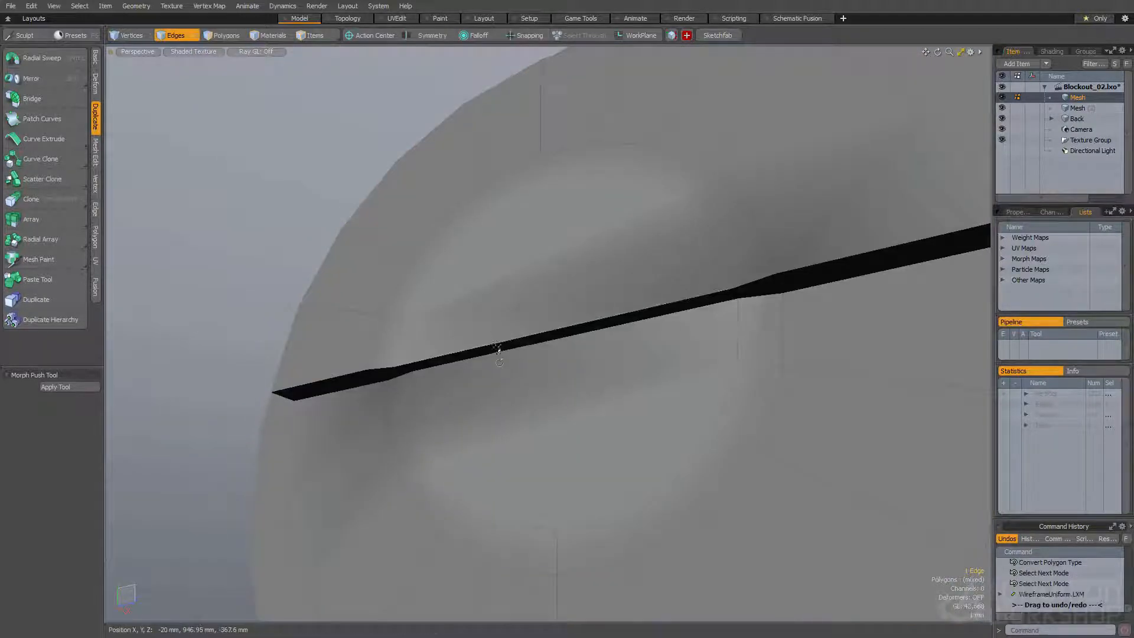
{"action": "left_click_drag", "start_coordinate": [498, 344], "coordinate": [507, 337], "text": "alt"}
{"action": "key", "text": "ctrl+z"}
{"action": "key", "text": "ctrl+z"}
{"action": "key", "text": "ctrl+z"}
{"action": "key", "text": "ctrl+z"}
{"action": "key", "text": "ctrl+z"}
{"action": "key", "text": "ctrl+z"}
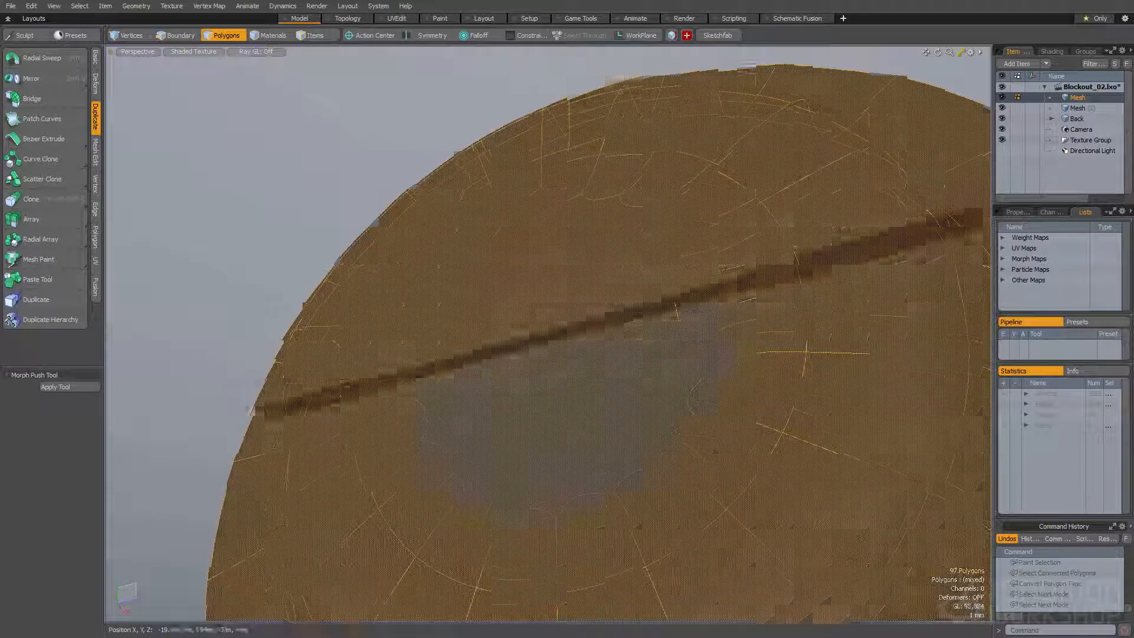
{"action": "double_click", "coordinate": [523, 353]}
{"action": "left_click_drag", "start_coordinate": [523, 353], "coordinate": [585, 408], "text": "alt"}
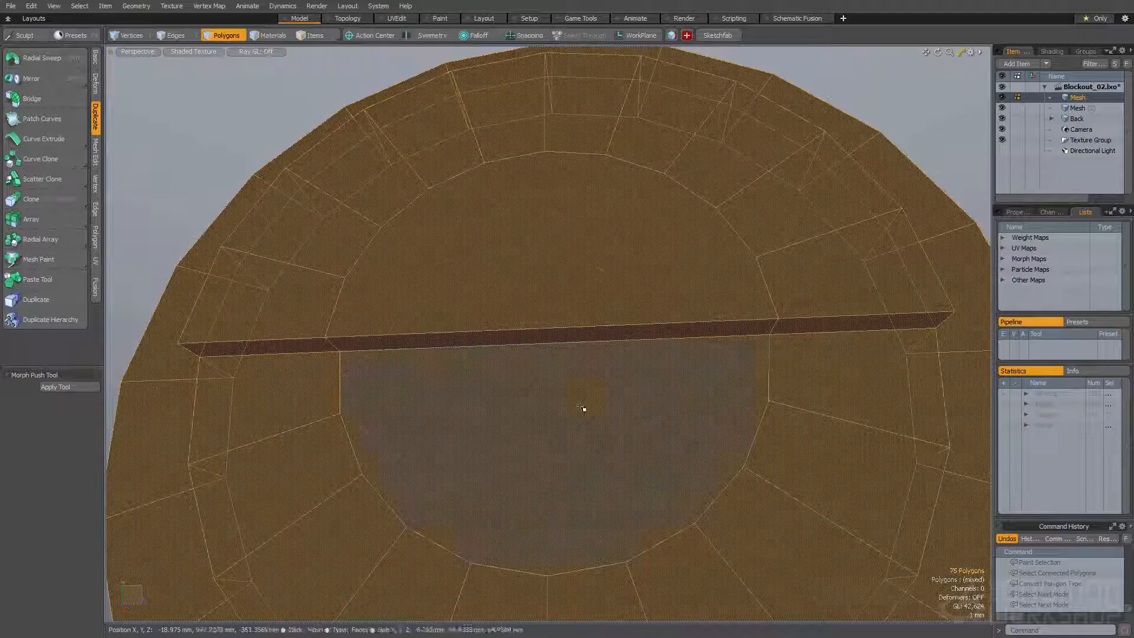
Convert the slotted disc to Catmull-Clark subdivision and add a single circular loop slice around its raised centre
{"action": "scroll", "coordinate": [585, 407], "scroll_direction": "down", "scroll_amount": 7}
{"action": "key", "text": "Tab"}
{"action": "key", "text": "space"}
{"action": "key", "text": "space"}
{"action": "key", "text": "space"}
{"action": "key", "text": "shift+Tab"}
{"action": "key", "text": "2"}
{"action": "key", "text": "alt+c"}
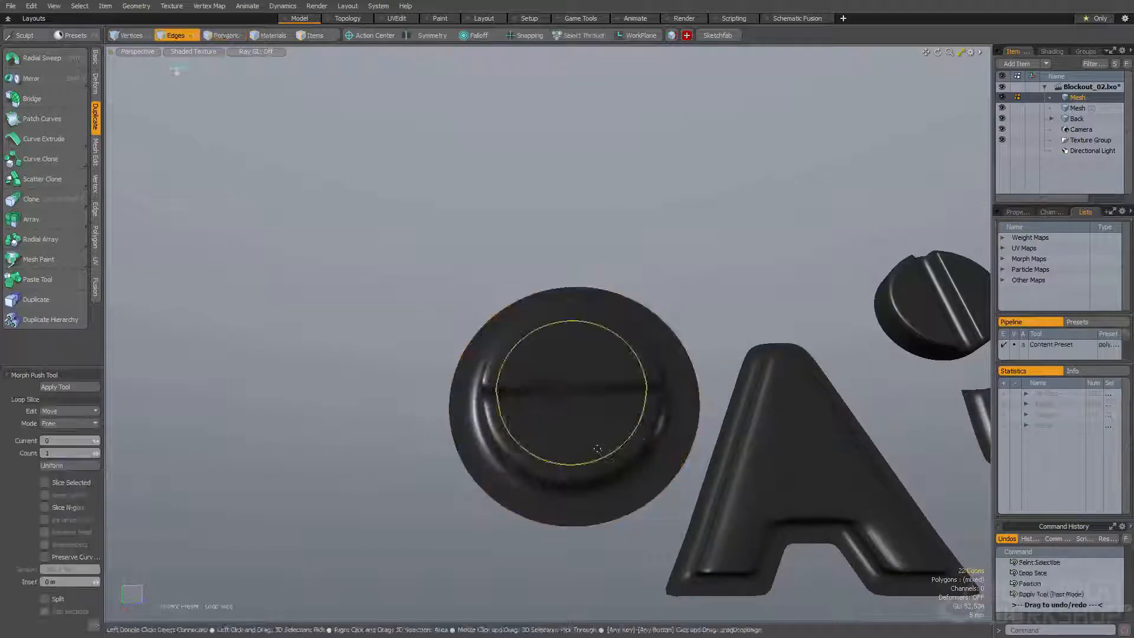
{"action": "key", "text": "space"}
{"action": "key", "text": "Escape"}
{"action": "left_click_drag", "start_coordinate": [595, 447], "coordinate": [494, 405], "text": "alt"}
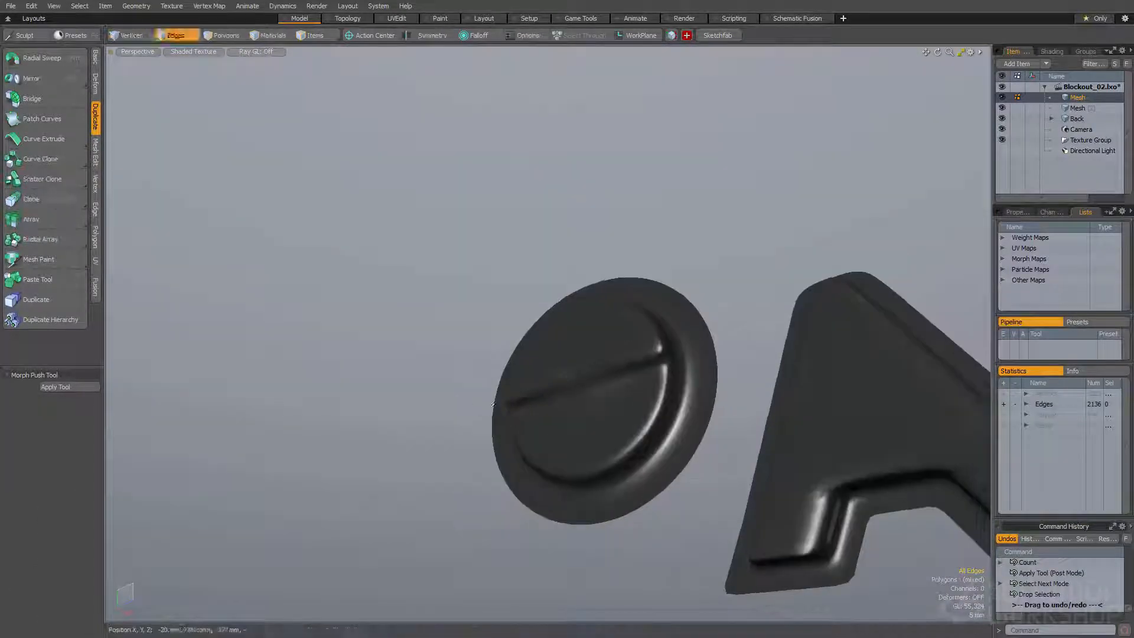
Toggle subdivision on the disc and examine the shading of its slot and rim from several angles
{"action": "double_click", "coordinate": [565, 390]}
{"action": "key", "text": "shift+Tab"}
{"action": "scroll", "coordinate": [566, 391], "scroll_direction": "up", "scroll_amount": 5}
{"action": "left_click_drag", "start_coordinate": [566, 391], "coordinate": [437, 395], "text": "alt"}
{"action": "key", "text": "shift+Tab"}
{"action": "left_click", "coordinate": [539, 391]}
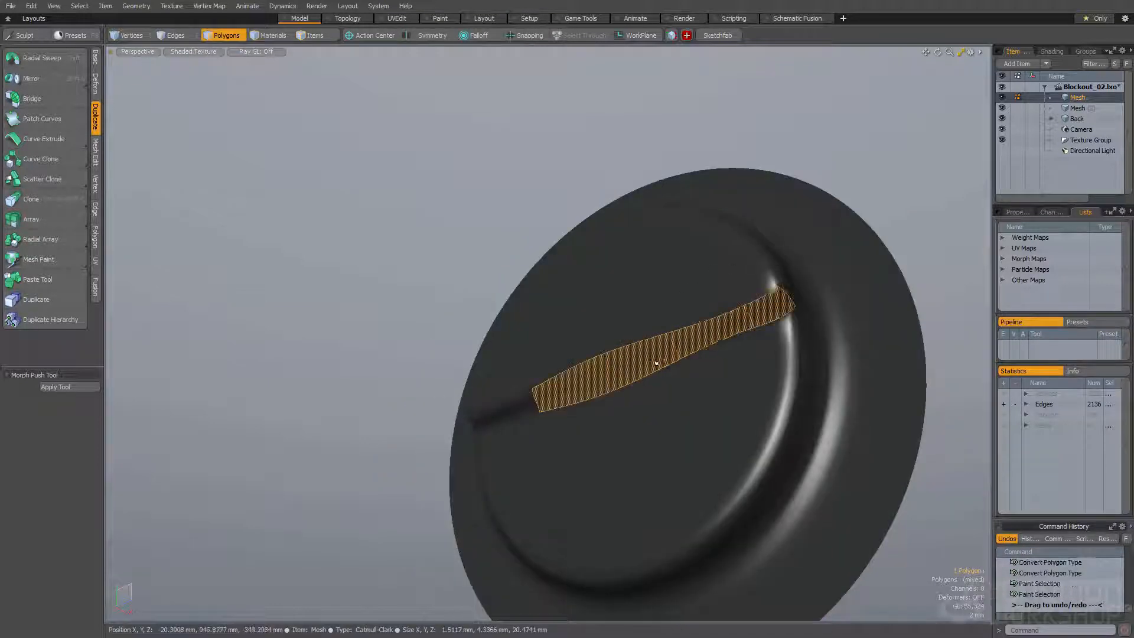
{"action": "left_click", "coordinate": [517, 401]}
{"action": "scroll", "coordinate": [526, 384], "scroll_direction": "down", "scroll_amount": 3}
{"action": "left_click_drag", "start_coordinate": [526, 384], "coordinate": [441, 446], "text": "alt"}
{"action": "left_click_drag", "start_coordinate": [532, 408], "coordinate": [595, 392], "text": "alt"}
{"action": "scroll", "coordinate": [570, 402], "scroll_direction": "down", "scroll_amount": 4}
{"action": "left_click", "coordinate": [472, 443]}
{"action": "scroll", "coordinate": [626, 367], "scroll_direction": "down", "scroll_amount": 3}
{"action": "left_click", "coordinate": [595, 392]}
Select the whole slotted disc, scale it down and position it next to the A-shaped piece
{"action": "double_click", "coordinate": [584, 402]}
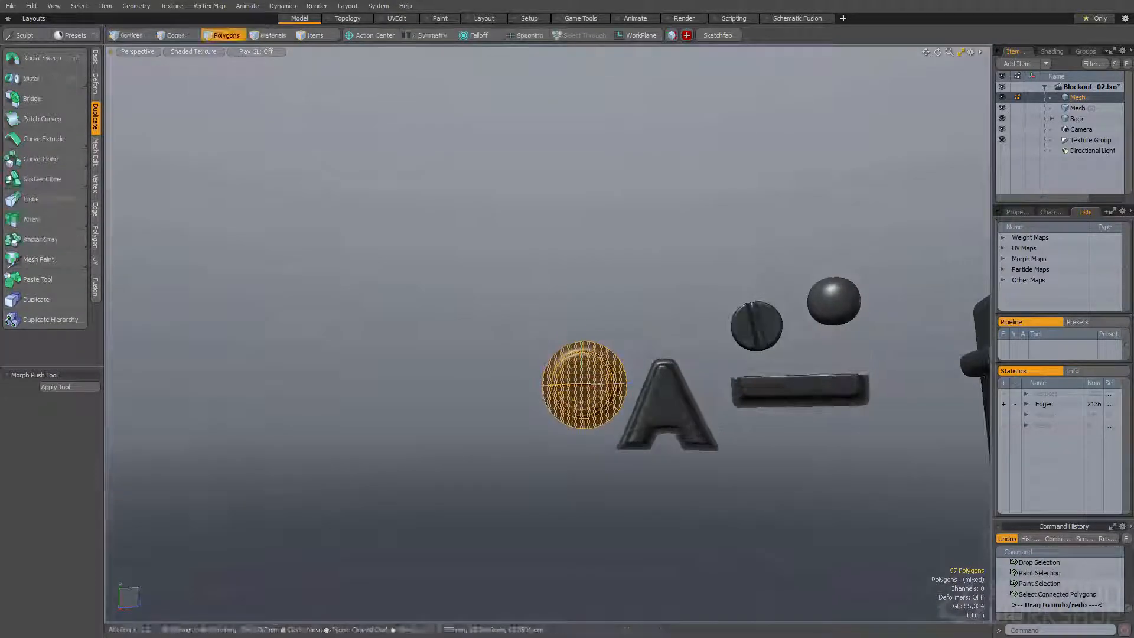
{"action": "key", "text": "y"}
{"action": "scroll", "coordinate": [584, 402], "scroll_direction": "up", "scroll_amount": 1}
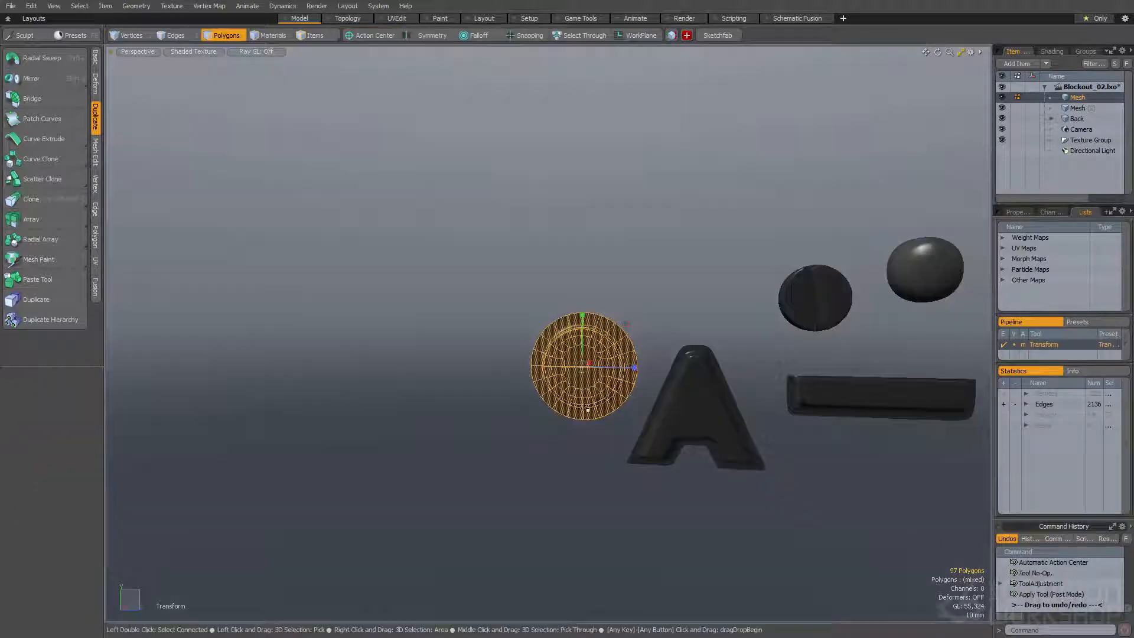
{"action": "left_click_drag", "start_coordinate": [588, 410], "coordinate": [589, 403]}
{"action": "key", "text": "q"}
Draw a thin rectangular box about 67 mm wide and 41.5 mm high beside the slotted disc and select it
{"action": "left_click", "coordinate": [521, 395]}
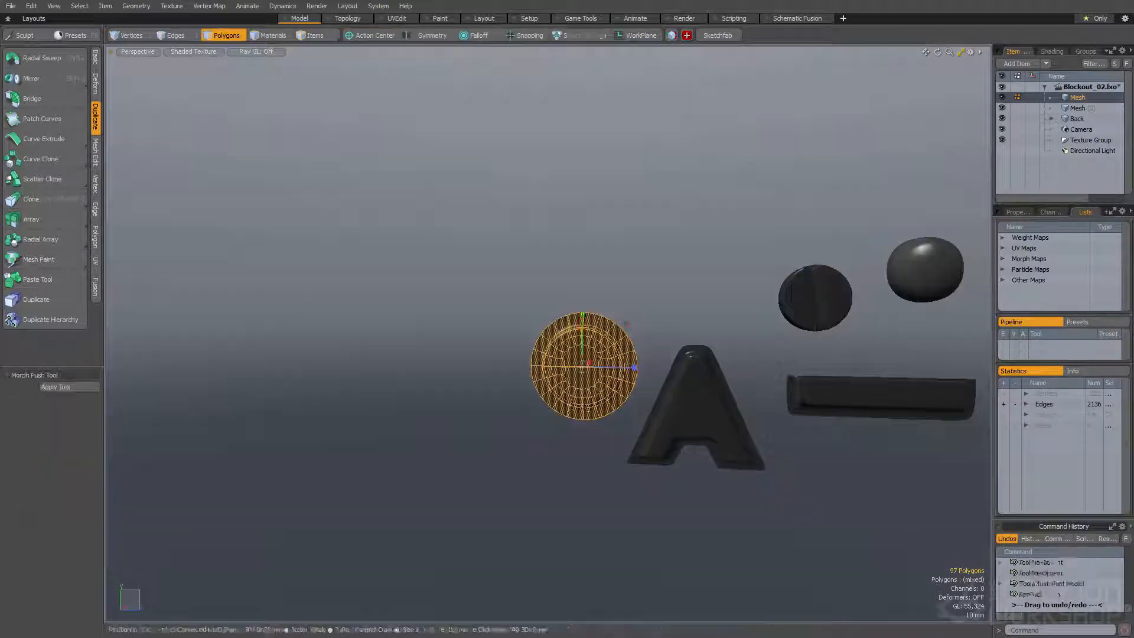
{"action": "left_click_drag", "start_coordinate": [522, 395], "coordinate": [643, 374], "text": "alt+shift"}
{"action": "left_click_drag", "start_coordinate": [511, 338], "coordinate": [694, 449]}
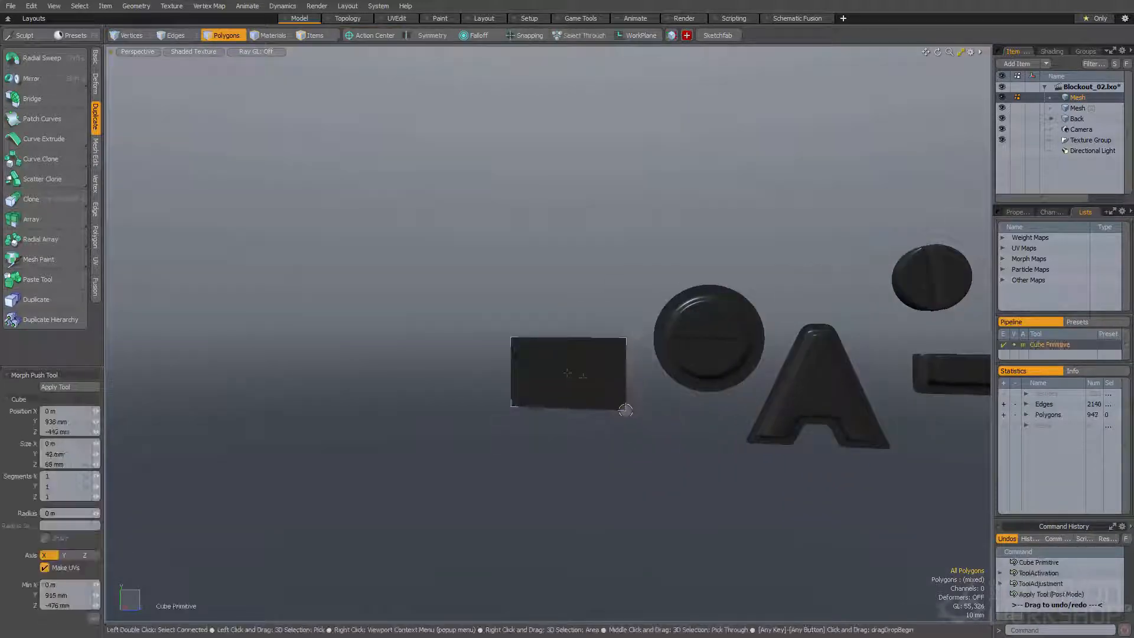
{"action": "left_click_drag", "start_coordinate": [632, 417], "coordinate": [616, 441], "text": "alt"}
{"action": "key", "text": "q"}
{"action": "double_click", "coordinate": [569, 356]}
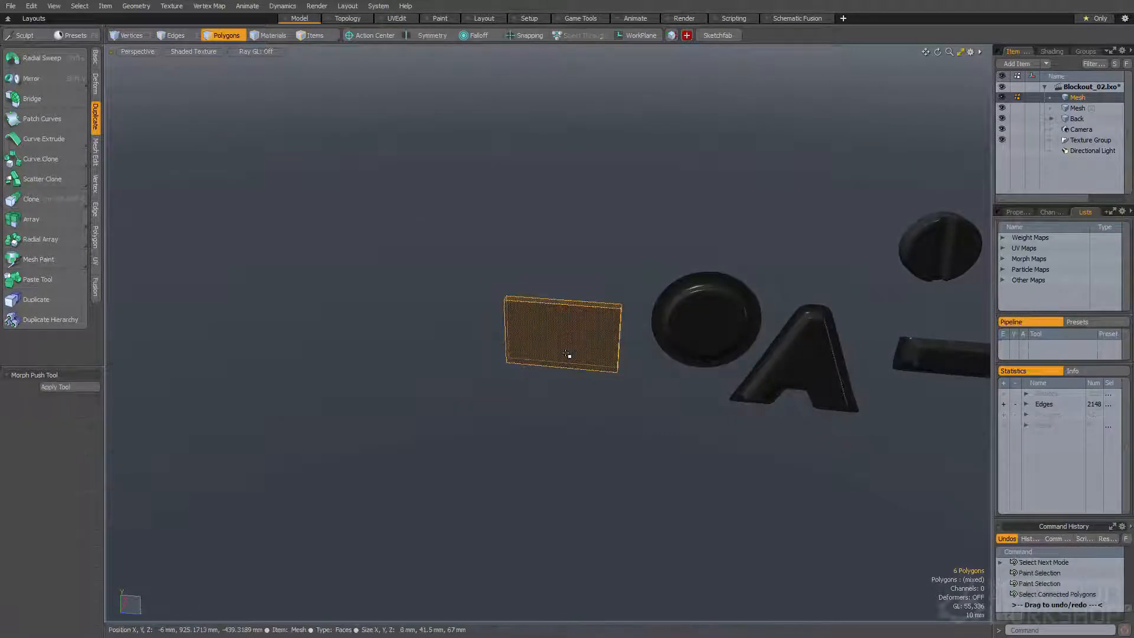
Move the selected box sideways, away from the slotted disc
{"action": "key", "text": "shift+a"}
{"action": "scroll", "coordinate": [582, 370], "scroll_direction": "down", "scroll_amount": 4}
{"action": "left_click_drag", "start_coordinate": [584, 371], "coordinate": [716, 352], "text": "alt"}
{"action": "key", "text": "w"}
{"action": "left_click_drag", "start_coordinate": [560, 338], "coordinate": [418, 332]}
{"action": "scroll", "coordinate": [572, 355], "scroll_direction": "up", "scroll_amount": 4}
{"action": "key", "text": "q"}
Extend the box's back edges and scale them outward to form a flat flange around it
{"action": "left_click", "coordinate": [567, 375]}
{"action": "key", "text": "b"}
{"action": "key", "text": "q"}
{"action": "key", "text": "r"}
{"action": "key", "text": "q"}
{"action": "double_click", "coordinate": [505, 334]}
{"action": "left_click_drag", "start_coordinate": [505, 334], "coordinate": [430, 341], "text": "alt"}
Add a loop slice across the width of the box and bevel it into two loops near the side ends
{"action": "key", "text": "2"}
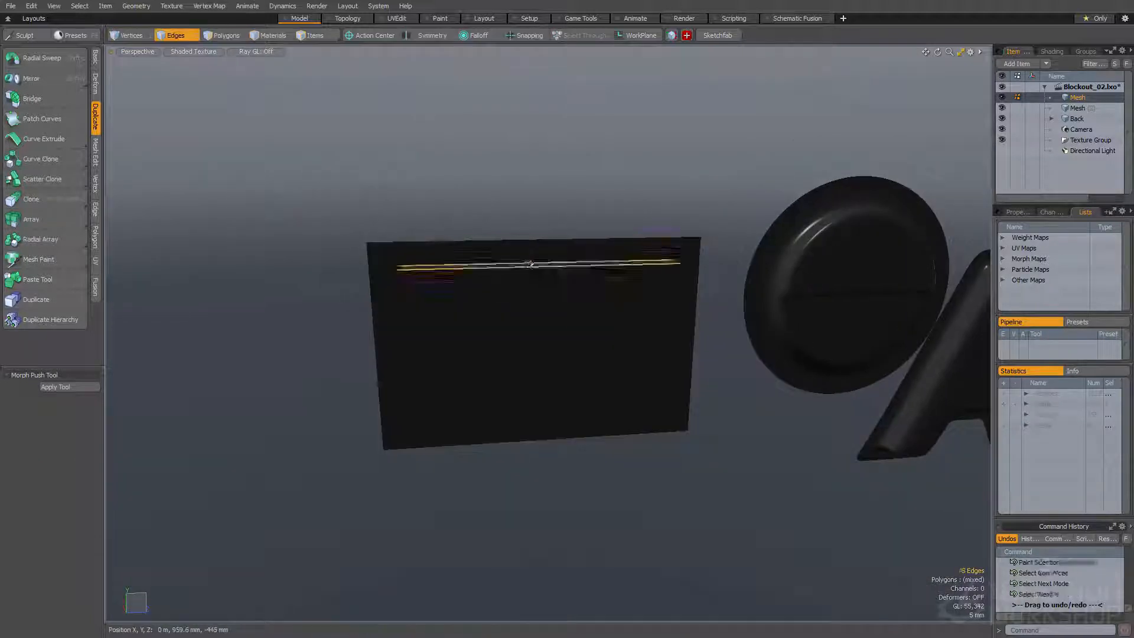
{"action": "left_click", "coordinate": [530, 267]}
{"action": "key", "text": "alt+c"}
{"action": "left_click", "coordinate": [530, 272]}
{"action": "left_click_drag", "start_coordinate": [531, 274], "coordinate": [511, 275], "text": "alt"}
{"action": "key", "text": "space"}
{"action": "key", "text": "b"}
{"action": "left_click_drag", "start_coordinate": [451, 335], "coordinate": [540, 339]}
{"action": "key", "text": "space"}
Add a second loop slice across the box's height and bevel it into two loops near the long edges
{"action": "left_click_drag", "start_coordinate": [375, 348], "coordinate": [533, 339]}
{"action": "key", "text": "alt+c"}
{"action": "left_click", "coordinate": [442, 346]}
{"action": "key", "text": "space"}
{"action": "key", "text": "b"}
{"action": "key", "text": "space"}
Preview the whole flanged box with subdivision and examine its corners and flange from several angles
{"action": "key", "text": "3"}
{"action": "double_click", "coordinate": [504, 395]}
{"action": "key", "text": "Tab"}
{"action": "left_click", "coordinate": [499, 396]}
{"action": "left_click_drag", "start_coordinate": [498, 395], "coordinate": [449, 361], "text": "alt"}
{"action": "scroll", "coordinate": [453, 317], "scroll_direction": "down", "scroll_amount": 3}
{"action": "left_click", "coordinate": [380, 358]}
{"action": "left_click", "coordinate": [454, 358]}
{"action": "left_click_drag", "start_coordinate": [516, 374], "coordinate": [582, 319], "text": "alt"}
{"action": "scroll", "coordinate": [582, 319], "scroll_direction": "up", "scroll_amount": 3}
{"action": "key", "text": "space"}
{"action": "key", "text": "space"}
{"action": "left_click", "coordinate": [656, 278]}
{"action": "key", "text": "space"}
Select the front-face polygons of the flanged box and bevel them as one group
{"action": "left_click_drag", "start_coordinate": [362, 375], "coordinate": [366, 258]}
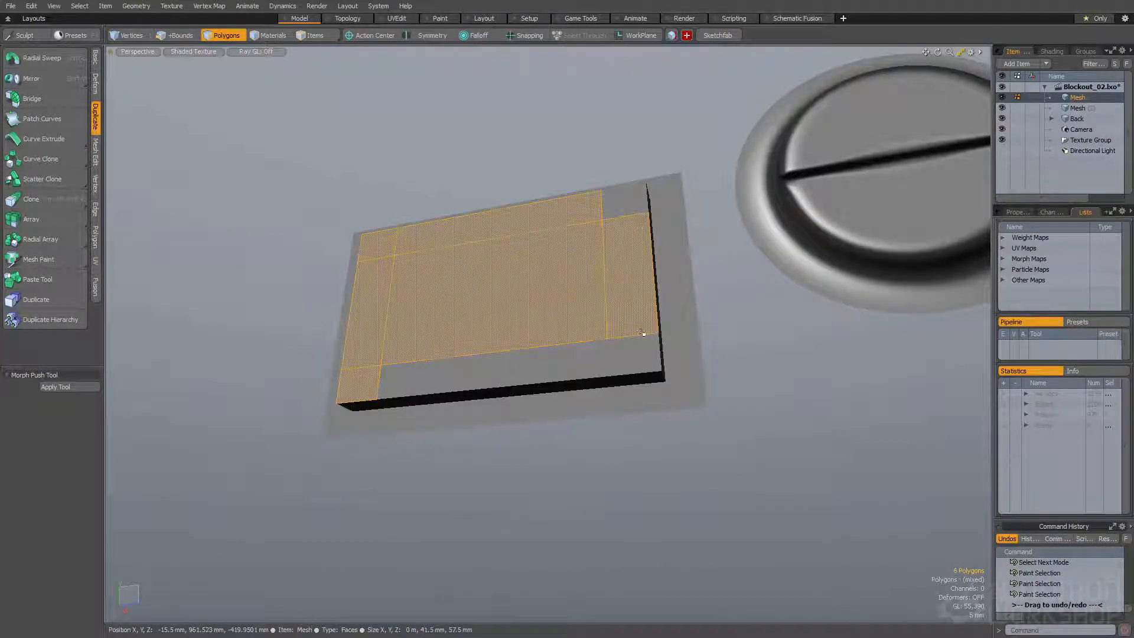
{"action": "key", "text": "b"}
{"action": "left_click_drag", "start_coordinate": [530, 276], "coordinate": [473, 287], "text": "alt"}
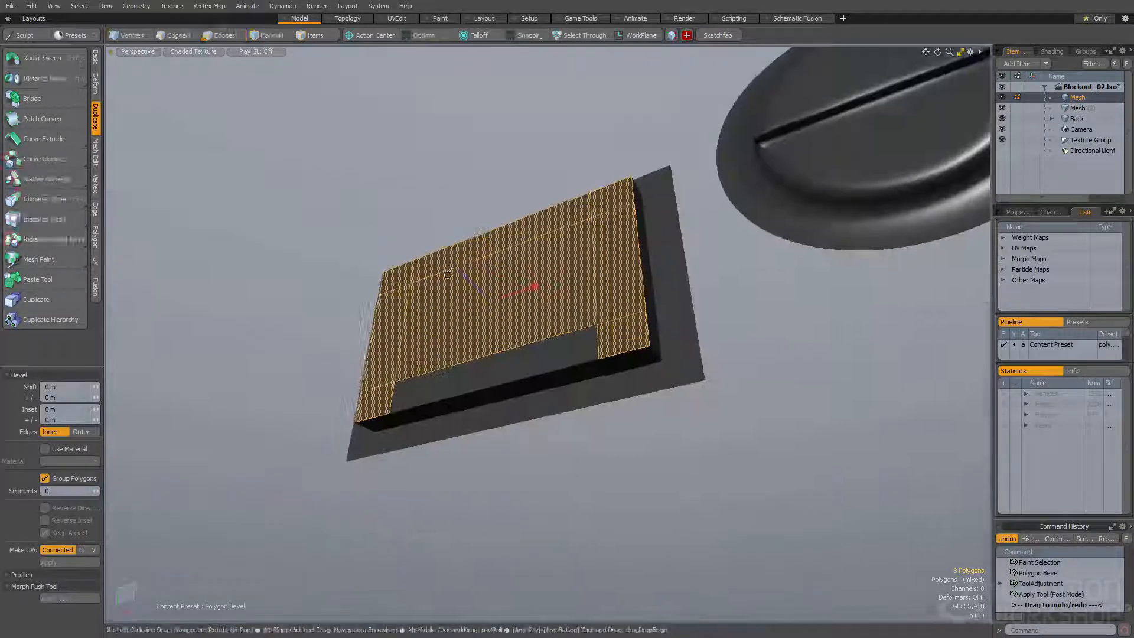
{"action": "key", "text": "space"}
Select the whole flanged box and convert it to Catmull-Clark subdivision
{"action": "double_click", "coordinate": [467, 313]}
{"action": "key", "text": "shift+Tab"}
{"action": "double_click", "coordinate": [456, 325]}
{"action": "left_click_drag", "start_coordinate": [455, 325], "coordinate": [416, 347], "text": "alt"}
Add further loop slices near the flanged box's edges to tighten its subdivided corners
{"action": "left_click", "coordinate": [511, 357]}
{"action": "key", "text": "alt+w"}
{"action": "key", "text": "alt+c"}
{"action": "left_click", "coordinate": [492, 349]}
{"action": "scroll", "coordinate": [429, 357], "scroll_direction": "up", "scroll_amount": 5}
{"action": "left_click", "coordinate": [401, 376], "text": "shift"}
{"action": "key", "text": "alt+c"}
{"action": "left_click", "coordinate": [422, 349]}
{"action": "scroll", "coordinate": [367, 413], "scroll_direction": "down", "scroll_amount": 3}
{"action": "left_click", "coordinate": [367, 413]}
Select the whole flanged box, scale it down and position it beside the slotted disc in the row
{"action": "scroll", "coordinate": [423, 349], "scroll_direction": "down", "scroll_amount": 2}
{"action": "double_click", "coordinate": [569, 299]}
{"action": "mouse_move", "coordinate": [570, 299]}
{"action": "left_mouse_down", "text": "alt"}
{"action": "mouse_move", "coordinate": [621, 304]}
{"action": "mouse_move", "coordinate": [563, 305]}
{"action": "left_mouse_up", "text": "alt"}
{"action": "key", "text": "r"}
{"action": "key", "text": "w"}
{"action": "left_click_drag", "start_coordinate": [571, 280], "coordinate": [559, 341]}
{"action": "key", "text": "q"}
{"action": "key", "text": "w"}
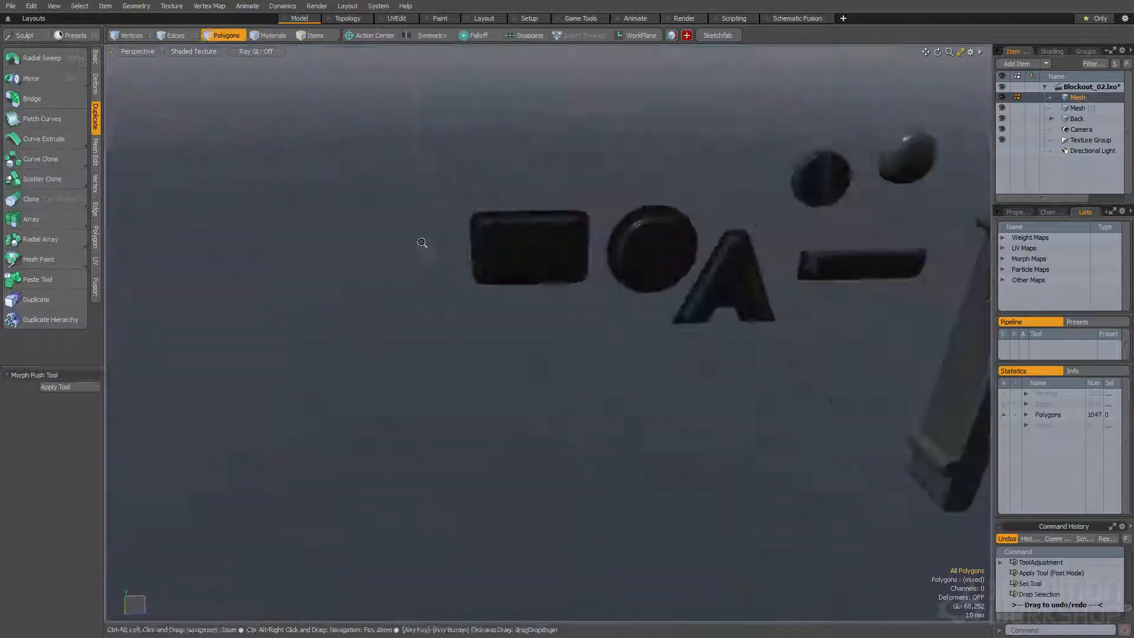
{"action": "left_click_drag", "start_coordinate": [423, 246], "coordinate": [459, 258], "text": "alt"}
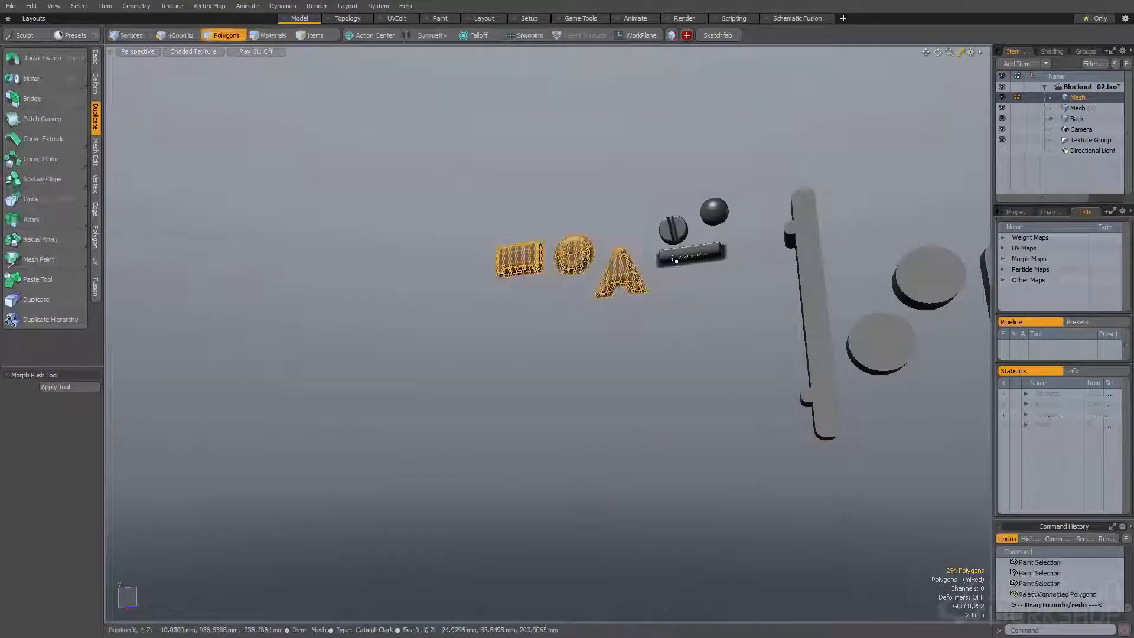
Select the row of small detail pieces together, clear the selection, and save the scene
{"action": "left_click_drag", "start_coordinate": [623, 228], "coordinate": [712, 266], "text": "alt"}
{"action": "key", "text": "space"}
{"action": "key", "text": "space"}
{"action": "left_click", "coordinate": [536, 304]}
{"action": "left_click_drag", "start_coordinate": [537, 303], "coordinate": [522, 284], "text": "alt"}
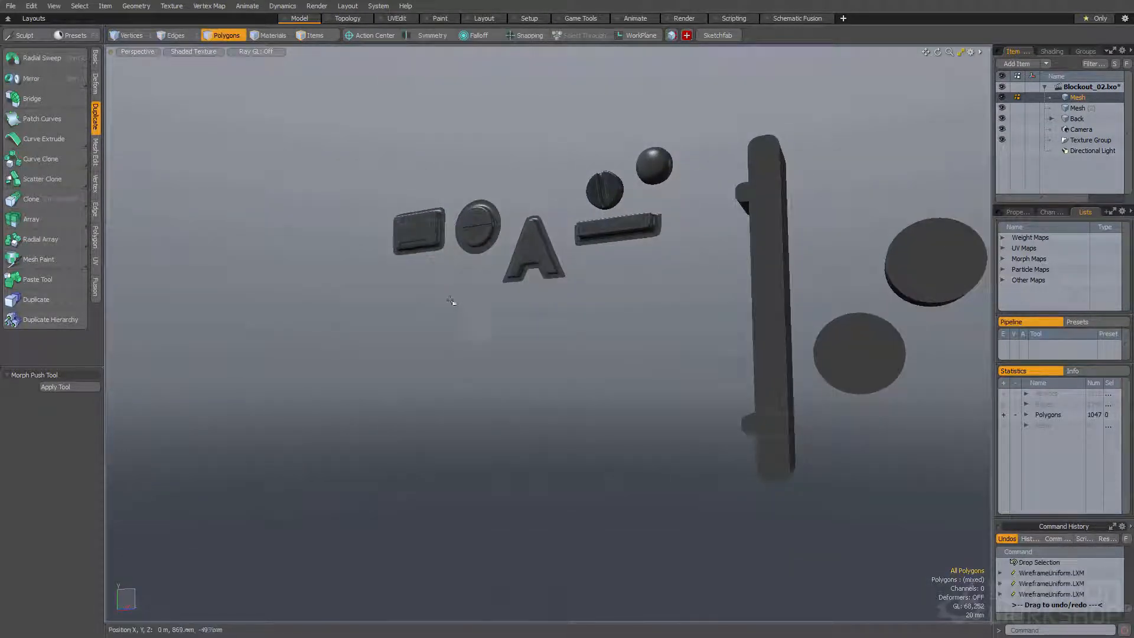
{"action": "left_click_drag", "start_coordinate": [462, 311], "coordinate": [453, 262], "text": "alt"}
{"action": "key", "text": "ctrl+s"}
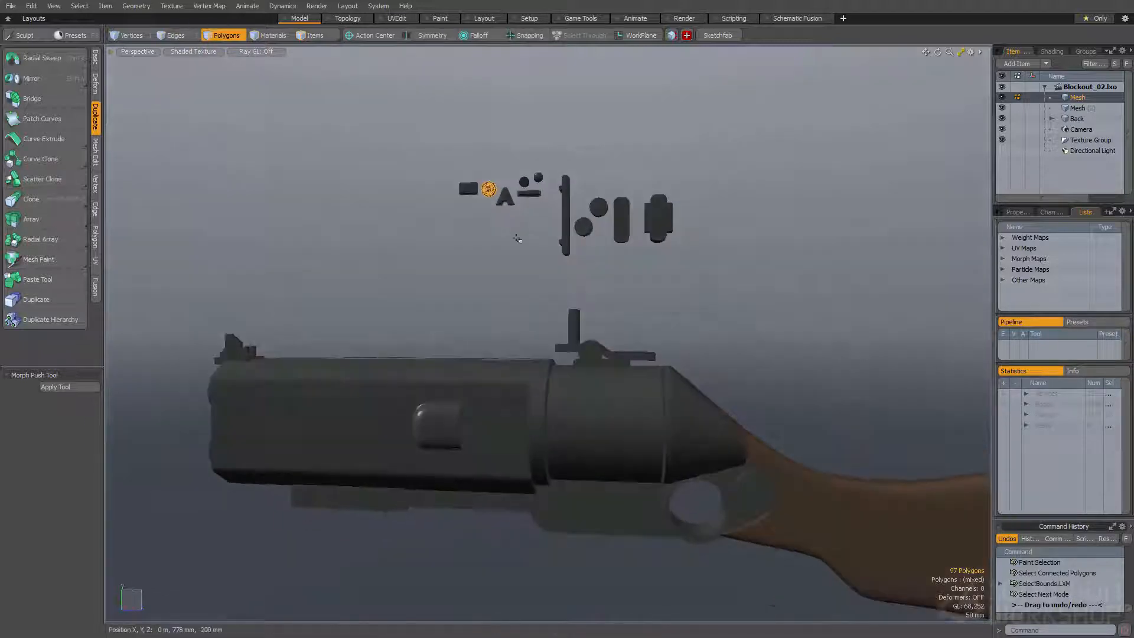
Try placing the slotted disc on the gun body, undoing the placements
{"action": "key", "text": "y"}
{"action": "left_click_drag", "start_coordinate": [467, 169], "coordinate": [478, 260], "text": "alt"}
{"action": "key", "text": "shift+a"}
{"action": "key", "text": "space"}
{"action": "key", "text": "space"}
{"action": "scroll", "coordinate": [478, 296], "scroll_direction": "down", "scroll_amount": 6}
{"action": "left_click", "coordinate": [479, 303]}
{"action": "left_click_drag", "start_coordinate": [479, 302], "coordinate": [576, 395], "text": "alt"}
{"action": "scroll", "coordinate": [483, 275], "scroll_direction": "down", "scroll_amount": 3}
{"action": "key", "text": "ctrl+z"}
{"action": "scroll", "coordinate": [491, 265], "scroll_direction": "down", "scroll_amount": 6}
{"action": "key", "text": "ctrl+z"}
{"action": "key", "text": "y"}
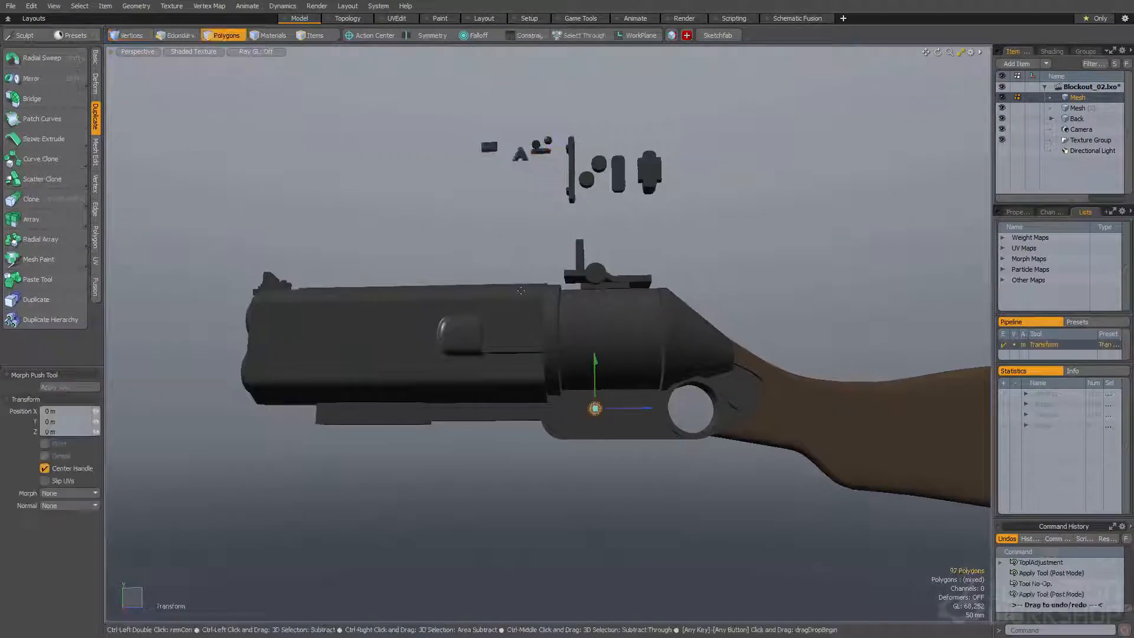
{"action": "key", "text": "q"}
{"action": "key", "text": "space"}
Highlight all the detail pieces by inverting an empty selection, and clear the selection
{"action": "scroll", "coordinate": [490, 157], "scroll_direction": "up", "scroll_amount": 3}
{"action": "left_click", "coordinate": [489, 158]}
{"action": "key", "text": "bracketleft"}
{"action": "left_click_drag", "start_coordinate": [438, 206], "coordinate": [414, 244], "text": "alt"}
{"action": "scroll", "coordinate": [423, 237], "scroll_direction": "down", "scroll_amount": 1}
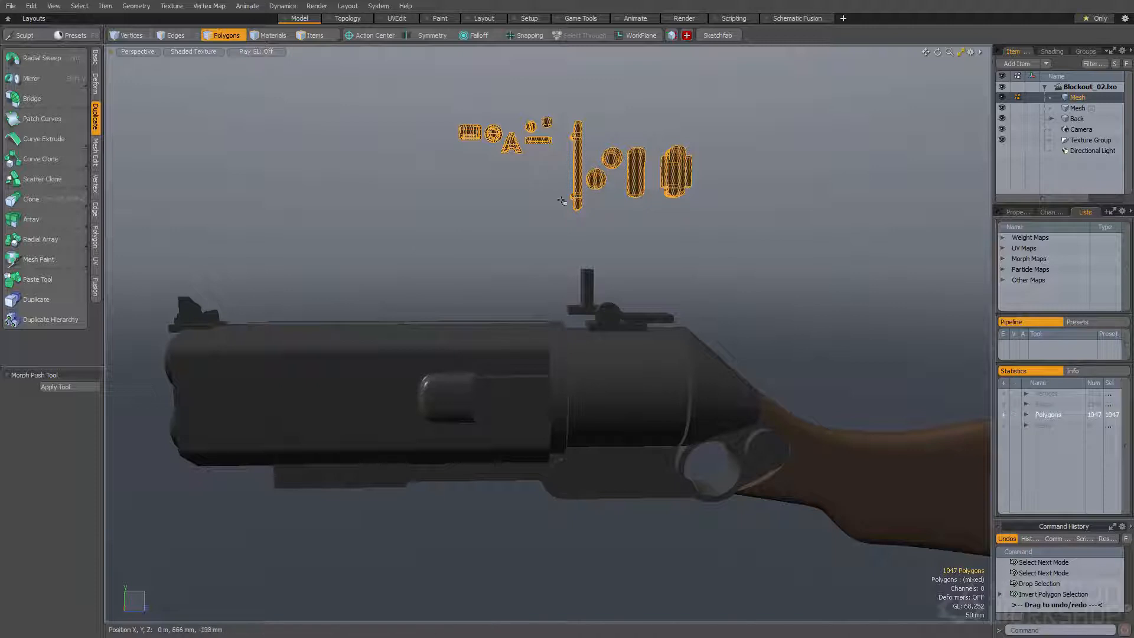
{"action": "left_click", "coordinate": [535, 218]}
Duplicate the rounded knob, move the copy above the A-shaped piece and scale it to about -73.5% in X as a concave dish
{"action": "left_click_drag", "start_coordinate": [514, 142], "coordinate": [497, 275], "text": "alt+shift"}
{"action": "double_click", "coordinate": [637, 243]}
{"action": "key", "text": "ctrl+v"}
{"action": "key", "text": "w"}
{"action": "key", "text": "space"}
{"action": "key", "text": "r"}
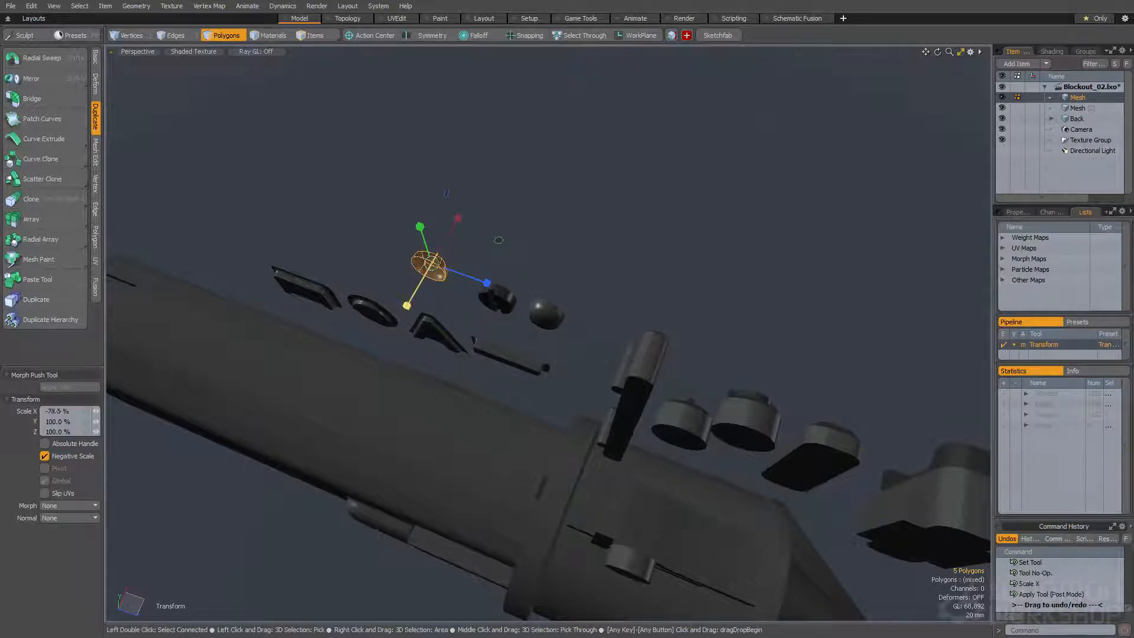
{"action": "key", "text": "space"}
{"action": "key", "text": "space"}
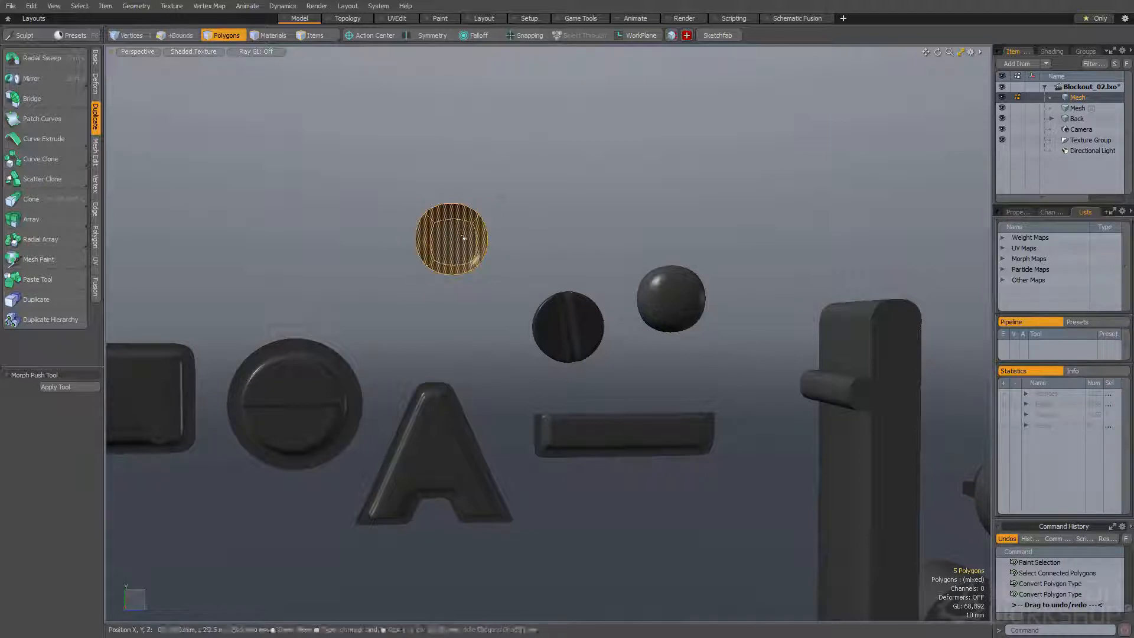
{"action": "key", "text": "b"}
{"action": "left_click_drag", "start_coordinate": [462, 240], "coordinate": [498, 192]}
{"action": "key", "text": "space"}
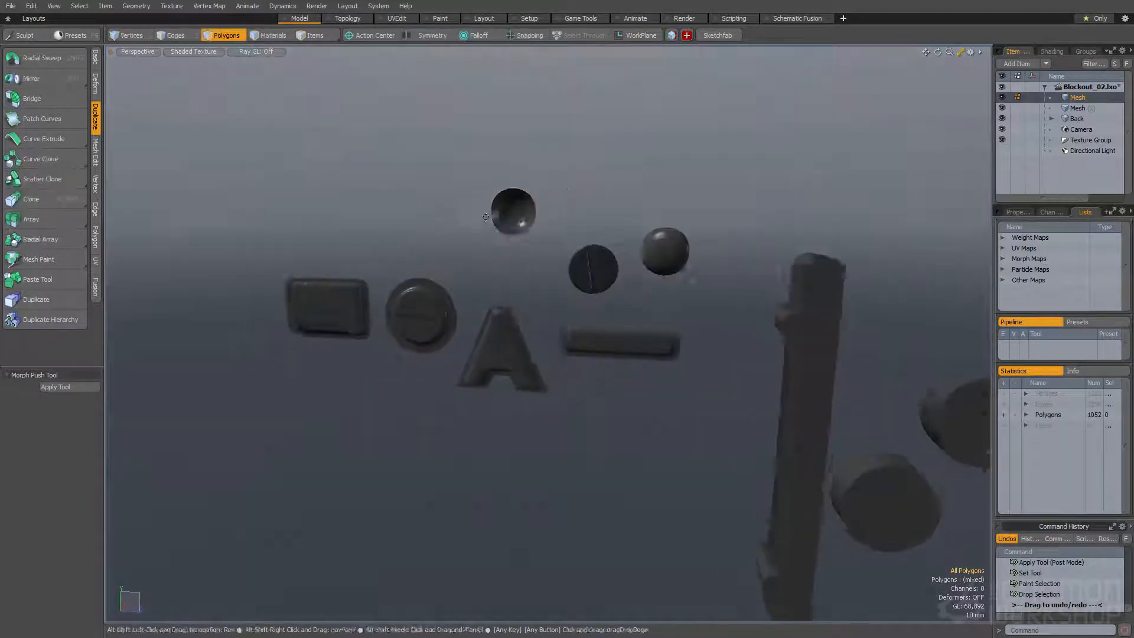
Select the whole concave dish, duplicate it and move the copy sideways along Z
{"action": "double_click", "coordinate": [557, 204]}
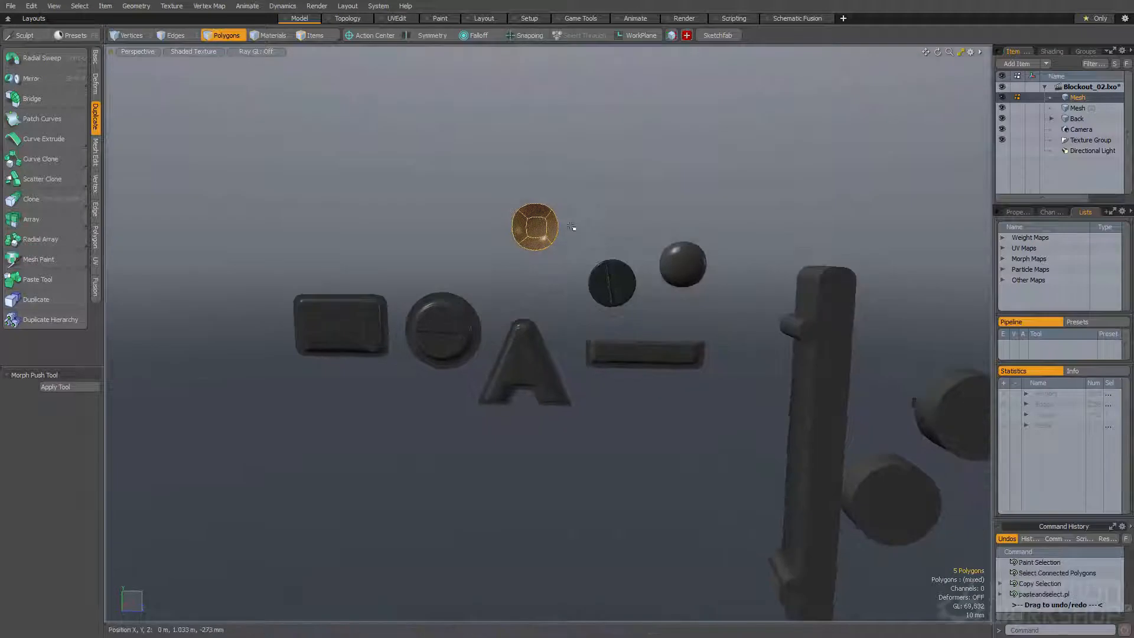
{"action": "key", "text": "w"}
{"action": "left_click_drag", "start_coordinate": [562, 228], "coordinate": [433, 229]}
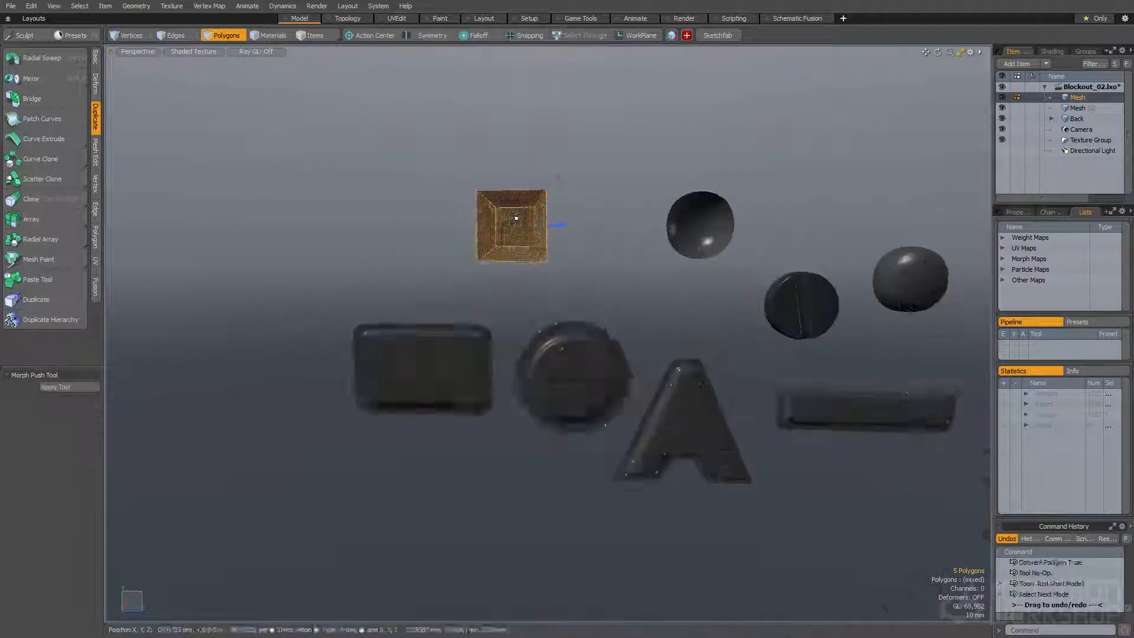
{"action": "key", "text": "space"}
{"action": "key", "text": "space"}
Loop slice the unsubdivided dish copy through its middle and move one half outward to stretch it into an elongated recess
{"action": "left_click", "coordinate": [519, 208]}
{"action": "key", "text": "alt+c"}
{"action": "left_click", "coordinate": [519, 210]}
{"action": "key", "text": "space"}
{"action": "key", "text": "space"}
{"action": "left_click", "coordinate": [527, 201]}
{"action": "key", "text": "w"}
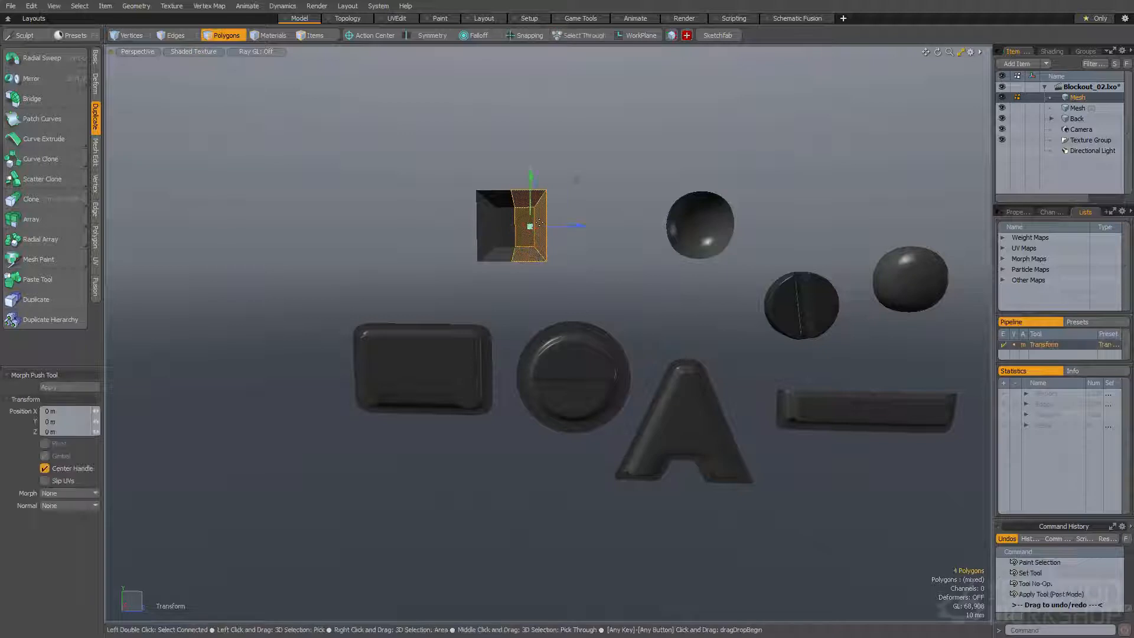
{"action": "mouse_move", "coordinate": [564, 227]}
{"action": "left_mouse_down"}
{"action": "mouse_move", "coordinate": [684, 225]}
{"action": "mouse_move", "coordinate": [598, 227]}
{"action": "mouse_move", "coordinate": [615, 221]}
{"action": "left_mouse_up"}
{"action": "key", "text": "space"}
{"action": "key", "text": "space"}
{"action": "key", "text": "space"}
Add another loop slice across the elongated recess and adjust the position of its end edge loop
{"action": "left_click", "coordinate": [552, 214]}
{"action": "key", "text": "alt+c"}
{"action": "left_click", "coordinate": [554, 215]}
{"action": "key", "text": "space"}
{"action": "double_click", "coordinate": [607, 225]}
{"action": "key", "text": "w"}
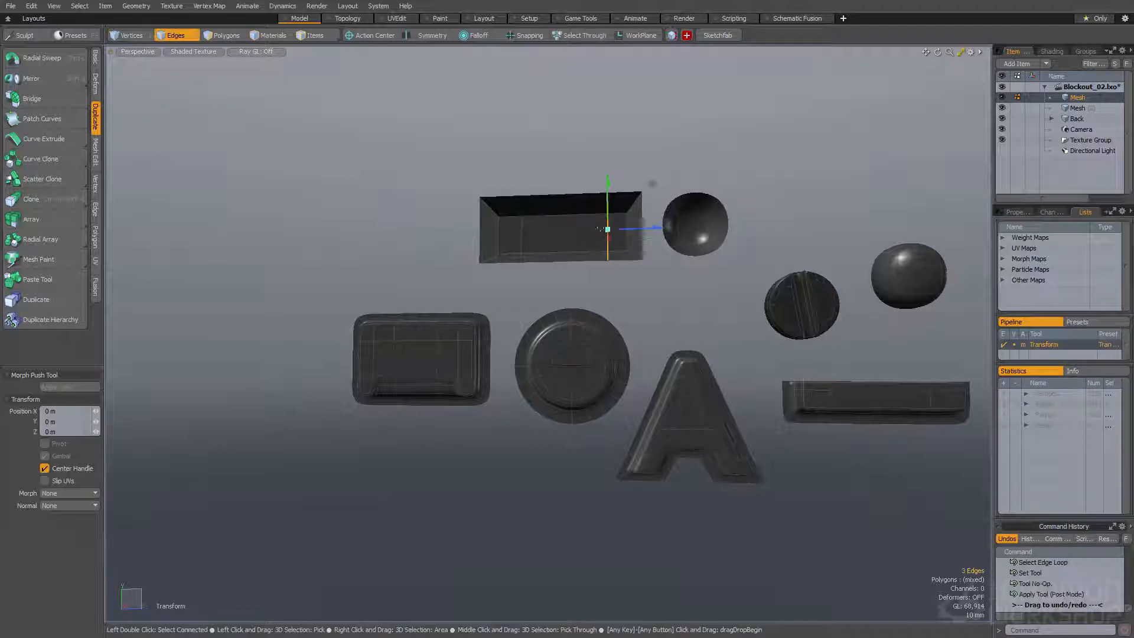
{"action": "key", "text": "space"}
Subdivide the elongated recess and move it about 5 mm in Y and -10 mm in Z beside the round dish
{"action": "key", "text": "3"}
{"action": "double_click", "coordinate": [591, 231]}
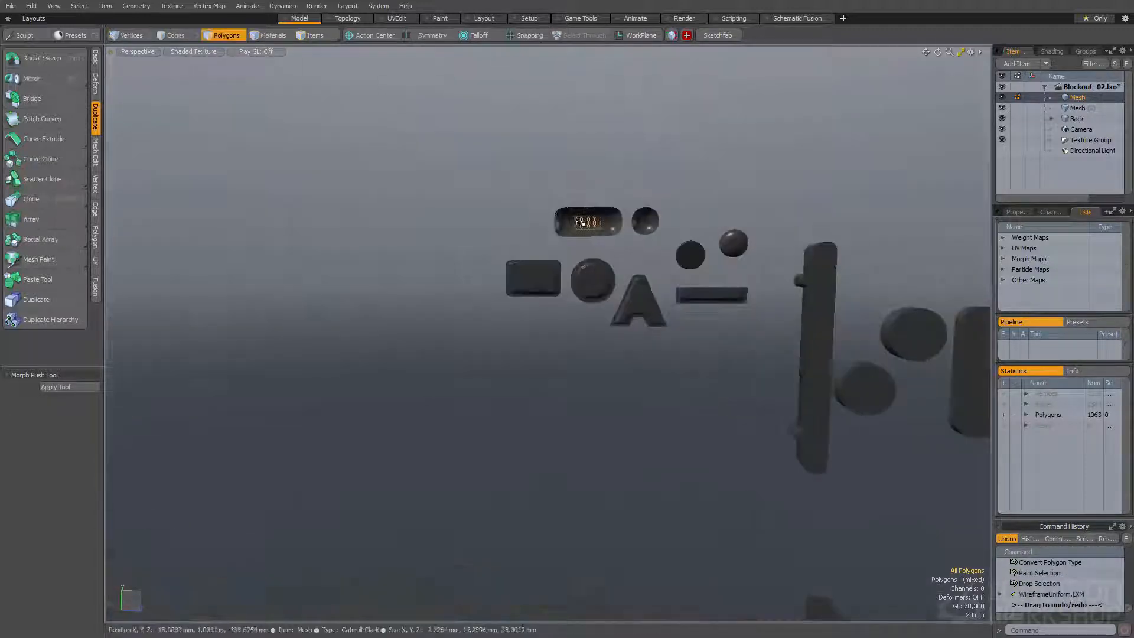
{"action": "key", "text": "w"}
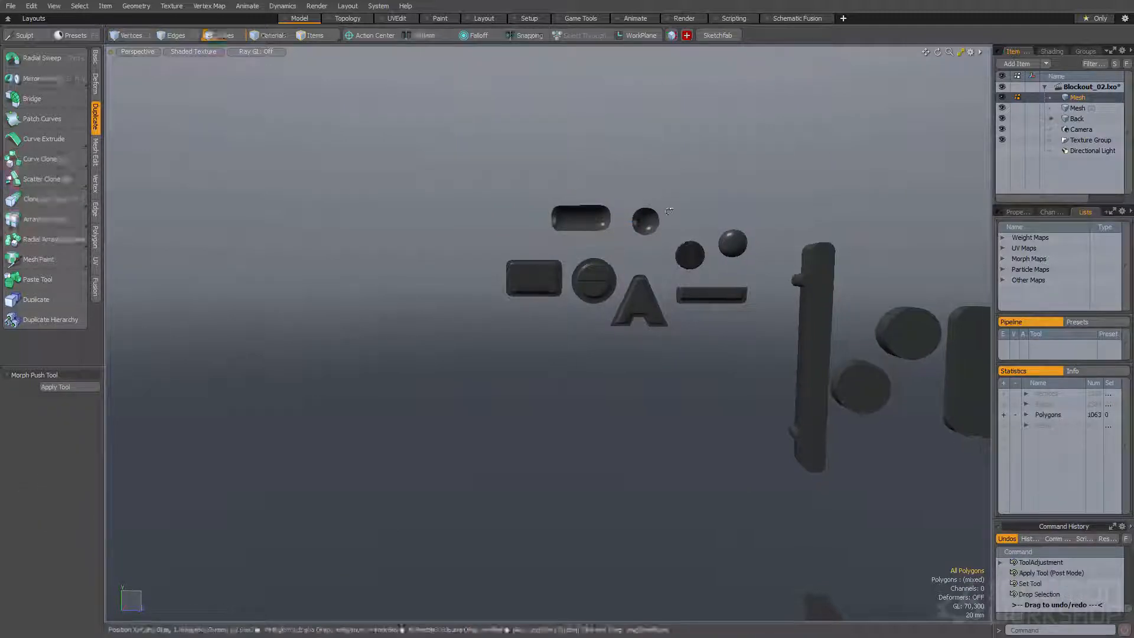
{"action": "left_click_drag", "start_coordinate": [669, 211], "coordinate": [673, 211], "text": "alt"}
{"action": "scroll", "coordinate": [673, 212], "scroll_direction": "up", "scroll_amount": 3}
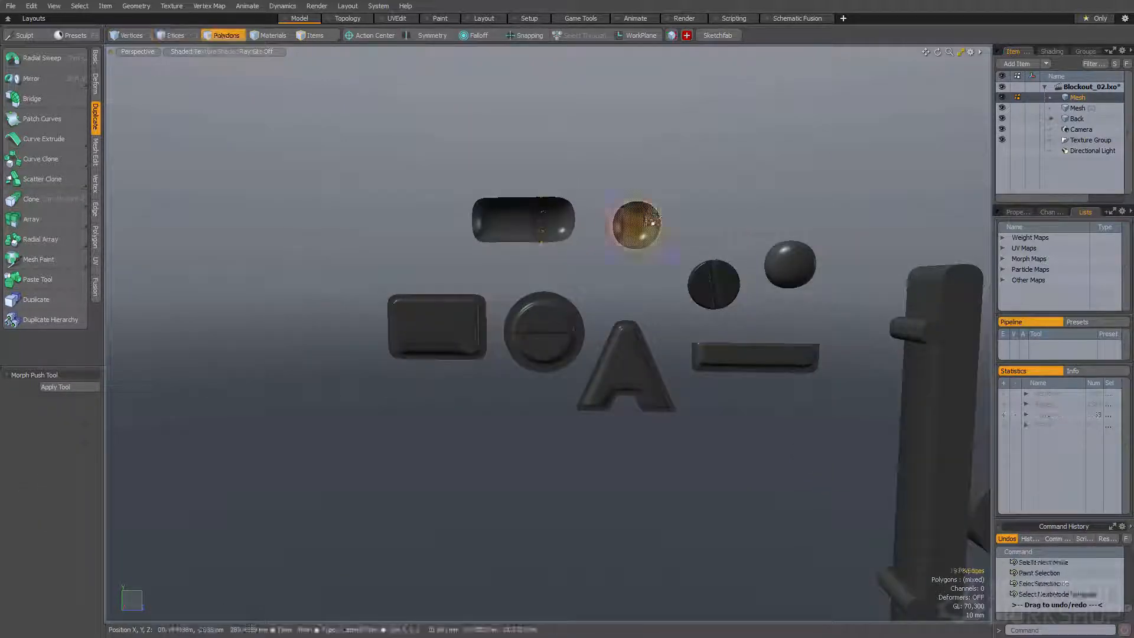
Extend the round dish's rim edges and scale them outward to about 136% to form a surrounding flange
{"action": "double_click", "coordinate": [659, 221]}
{"action": "key", "text": "z"}
{"action": "key", "text": "r"}
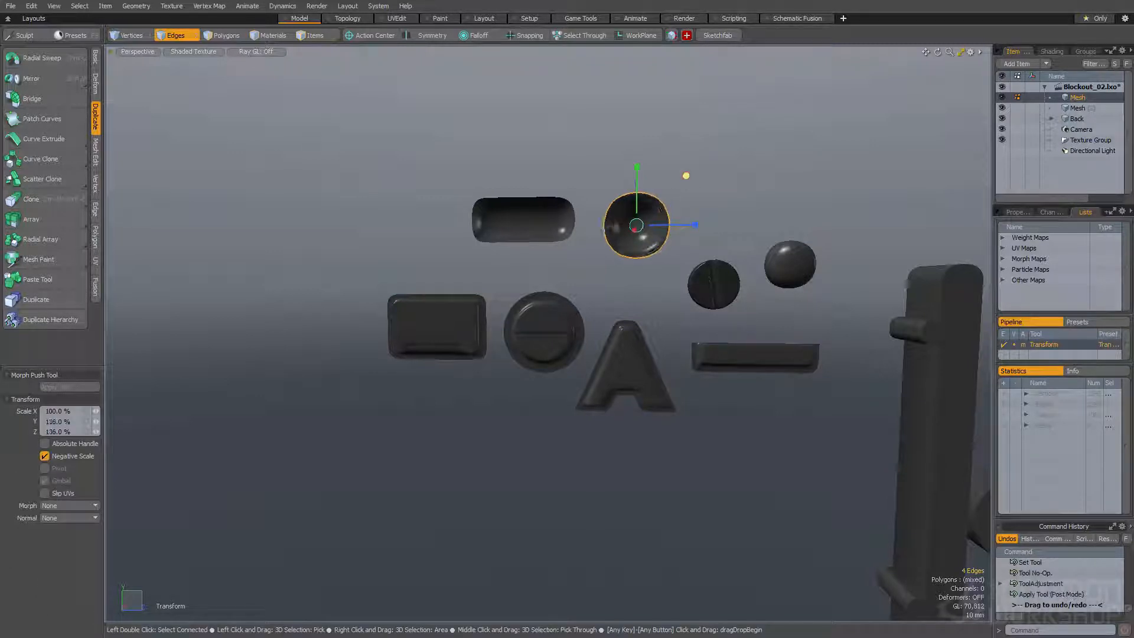
{"action": "left_click_drag", "start_coordinate": [686, 175], "coordinate": [688, 176]}
{"action": "key", "text": "q"}
{"action": "left_click", "coordinate": [684, 176]}
Remove the flange ring around the round dish
{"action": "mouse_move", "coordinate": [631, 302]}
{"action": "left_mouse_down", "text": "alt"}
{"action": "mouse_move", "coordinate": [612, 309]}
{"action": "mouse_move", "coordinate": [623, 303]}
{"action": "left_mouse_up", "text": "alt"}
{"action": "scroll", "coordinate": [645, 219], "scroll_direction": "down", "scroll_amount": 5}
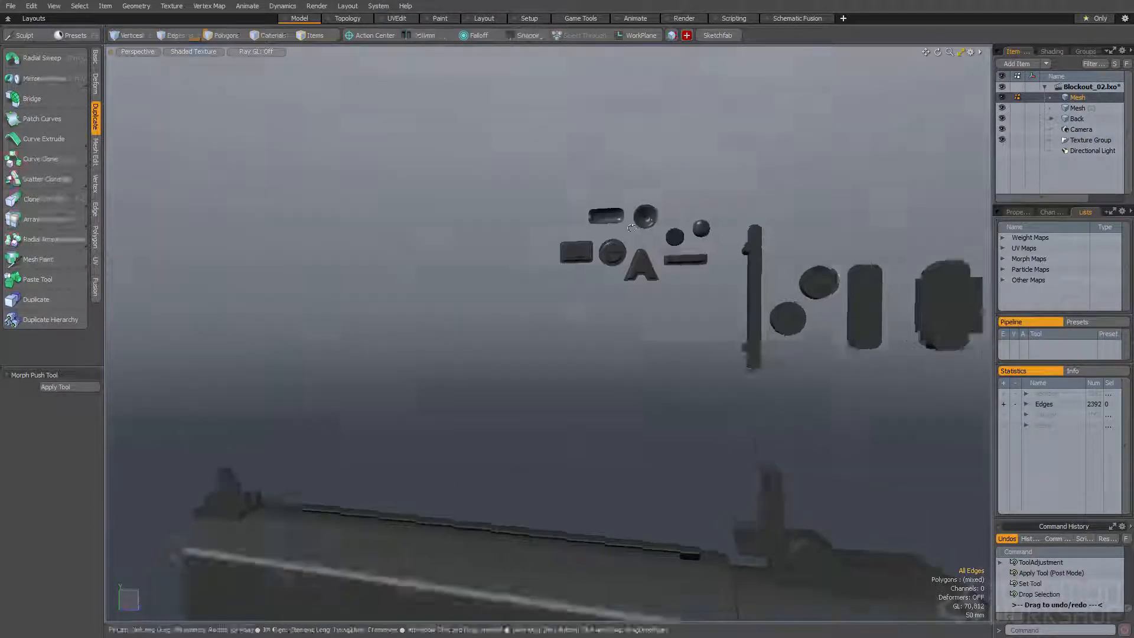
{"action": "scroll", "coordinate": [642, 222], "scroll_direction": "up", "scroll_amount": 5}
{"action": "left_click_drag", "start_coordinate": [649, 221], "coordinate": [631, 227]}
{"action": "mouse_move", "coordinate": [628, 230]}
{"action": "left_mouse_down", "text": "alt"}
{"action": "mouse_move", "coordinate": [618, 248]}
{"action": "mouse_move", "coordinate": [637, 219]}
{"action": "left_mouse_up", "text": "alt"}
{"action": "left_click_drag", "start_coordinate": [636, 219], "coordinate": [637, 251], "text": "alt"}
{"action": "left_click_drag", "start_coordinate": [678, 166], "coordinate": [687, 209], "text": "alt"}
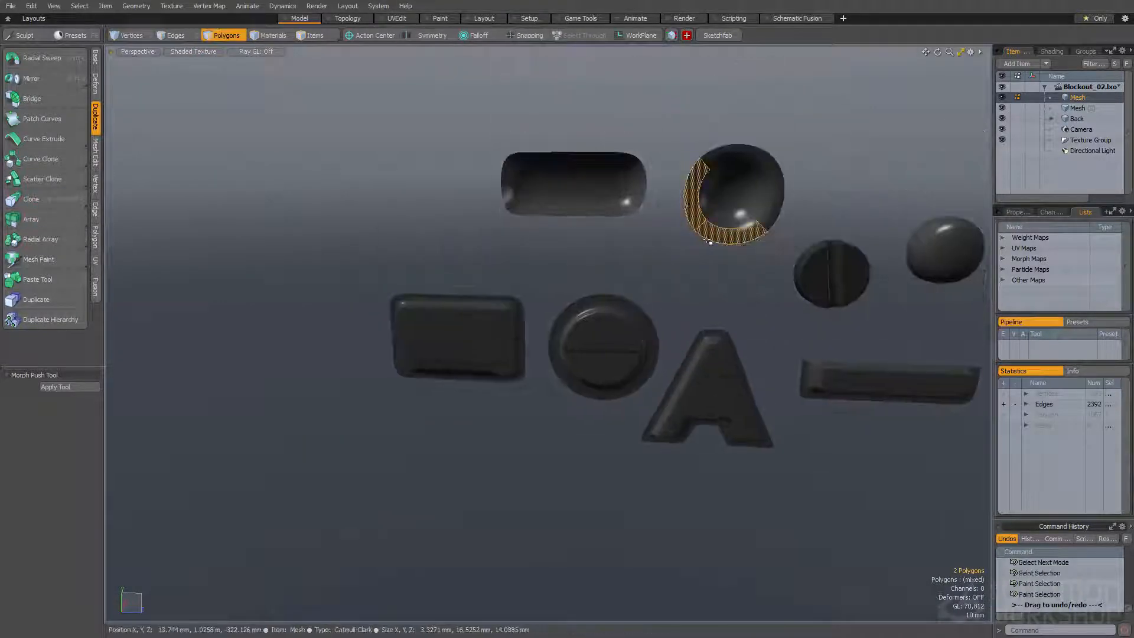
{"action": "left_click_drag", "start_coordinate": [578, 187], "coordinate": [555, 204], "text": "alt"}
{"action": "left_click", "coordinate": [577, 196], "text": "shift"}
{"action": "key", "text": "bracketright"}
{"action": "left_click", "coordinate": [570, 195]}
{"action": "key", "text": "bracketright"}
Extend the elongated recess's rim edges and scale them outward to about 214% in Y and 145% in Z as a flange
{"action": "left_click_drag", "start_coordinate": [556, 204], "coordinate": [674, 188], "text": "ctrl+alt"}
{"action": "left_click_drag", "start_coordinate": [673, 188], "coordinate": [722, 155], "text": "ctrl+alt"}
{"action": "key", "text": "space"}
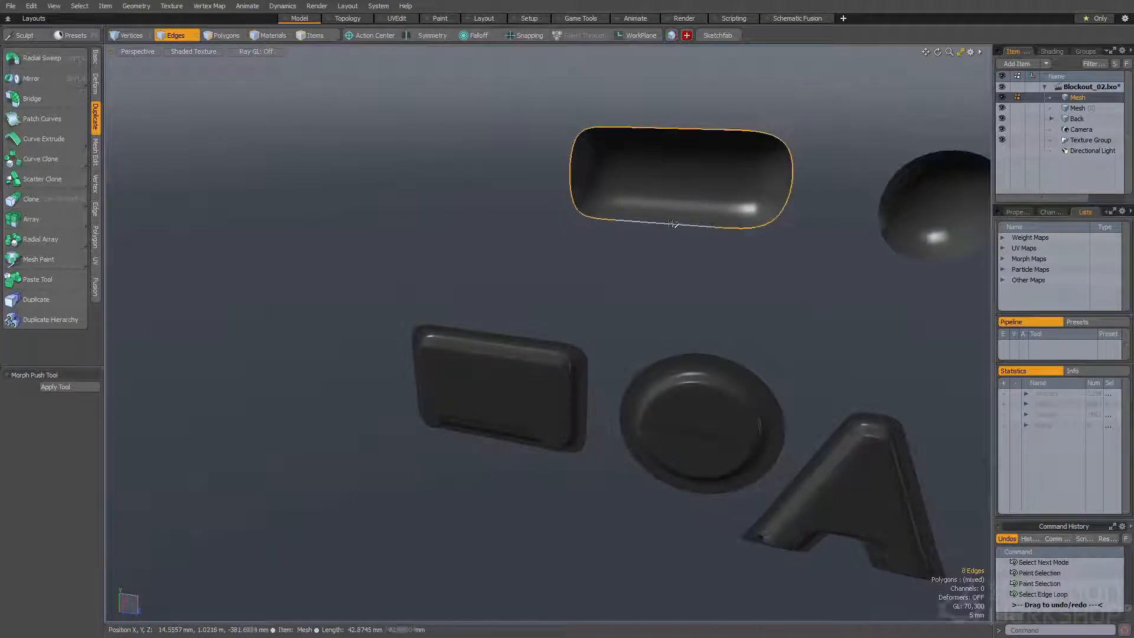
{"action": "double_click", "coordinate": [674, 223]}
{"action": "left_click_drag", "start_coordinate": [673, 223], "coordinate": [666, 200], "text": "alt"}
{"action": "key", "text": "z"}
{"action": "left_click", "coordinate": [664, 199]}
{"action": "key", "text": "r"}
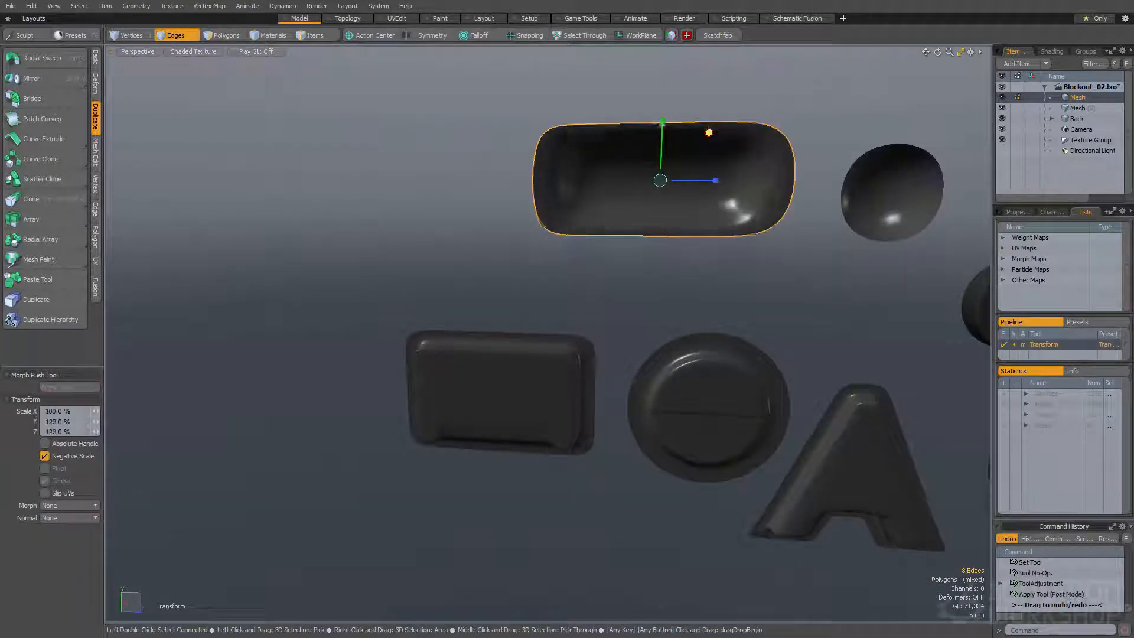
{"action": "left_click_drag", "start_coordinate": [663, 122], "coordinate": [663, 83]}
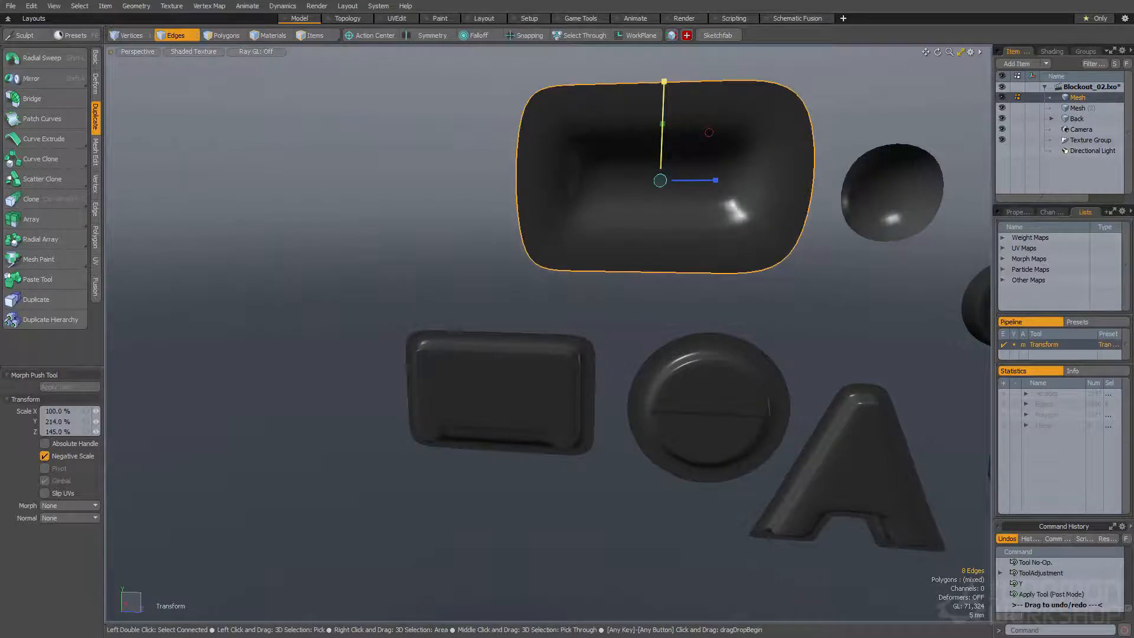
Remove the flange around the elongated recess and clear the selection
{"action": "key", "text": "space"}
{"action": "key", "text": "space"}
{"action": "left_click", "coordinate": [658, 233]}
{"action": "left_click_drag", "start_coordinate": [658, 232], "coordinate": [641, 207], "text": "alt"}
{"action": "left_click_drag", "start_coordinate": [641, 207], "coordinate": [529, 164], "text": "ctrl+alt"}
{"action": "left_click", "coordinate": [526, 242]}
{"action": "double_click", "coordinate": [558, 222]}
{"action": "left_click", "coordinate": [480, 198]}
Save the scene containing the detail pieces as Blockout_02.lxo
{"action": "scroll", "coordinate": [531, 187], "scroll_direction": "down", "scroll_amount": 3}
{"action": "scroll", "coordinate": [464, 185], "scroll_direction": "down", "scroll_amount": 5}
{"action": "scroll", "coordinate": [512, 197], "scroll_direction": "up", "scroll_amount": 1}
{"action": "left_click_drag", "start_coordinate": [503, 118], "coordinate": [588, 204], "text": "alt+shift"}
{"action": "left_click_drag", "start_coordinate": [588, 204], "coordinate": [613, 191], "text": "alt"}
{"action": "scroll", "coordinate": [613, 190], "scroll_direction": "down", "scroll_amount": 2}
{"action": "scroll", "coordinate": [665, 202], "scroll_direction": "down", "scroll_amount": 2}
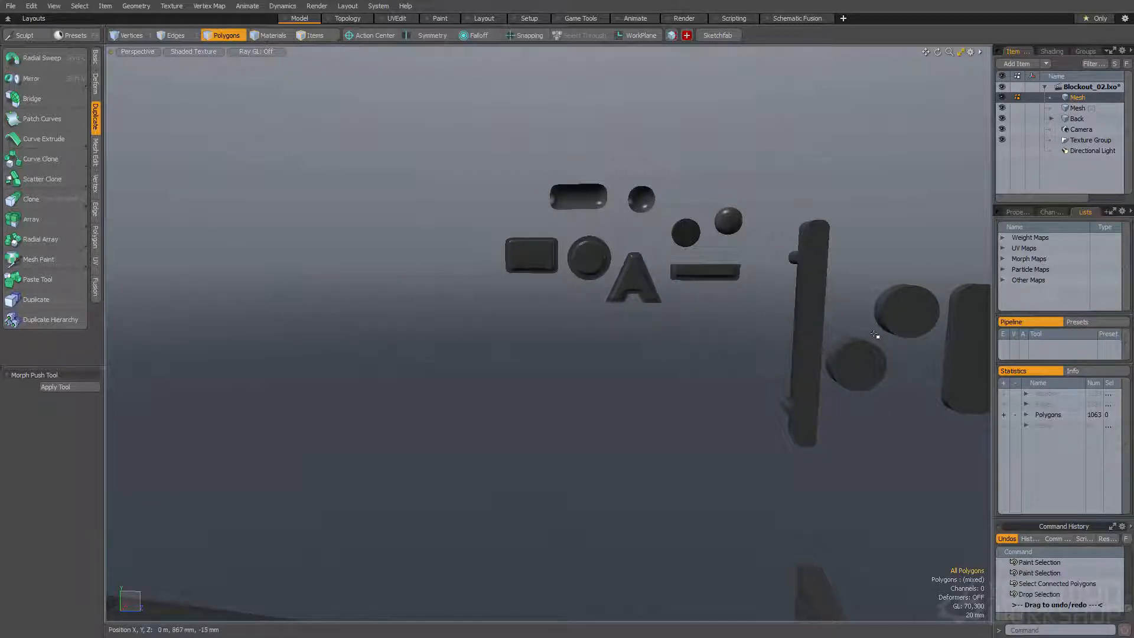
{"action": "left_click_drag", "start_coordinate": [526, 371], "coordinate": [524, 332], "text": "alt"}
{"action": "left_click_drag", "start_coordinate": [524, 332], "coordinate": [473, 334], "text": "ctrl+alt"}
{"action": "mouse_move", "coordinate": [472, 333]}
{"action": "left_mouse_down", "text": "alt"}
{"action": "mouse_move", "coordinate": [519, 396]}
{"action": "mouse_move", "coordinate": [570, 342]}
{"action": "mouse_move", "coordinate": [481, 334]}
{"action": "left_mouse_up", "text": "alt"}
{"action": "left_click_drag", "start_coordinate": [482, 333], "coordinate": [502, 238], "text": "alt"}
{"action": "left_click_drag", "start_coordinate": [502, 237], "coordinate": [473, 250], "text": "alt"}
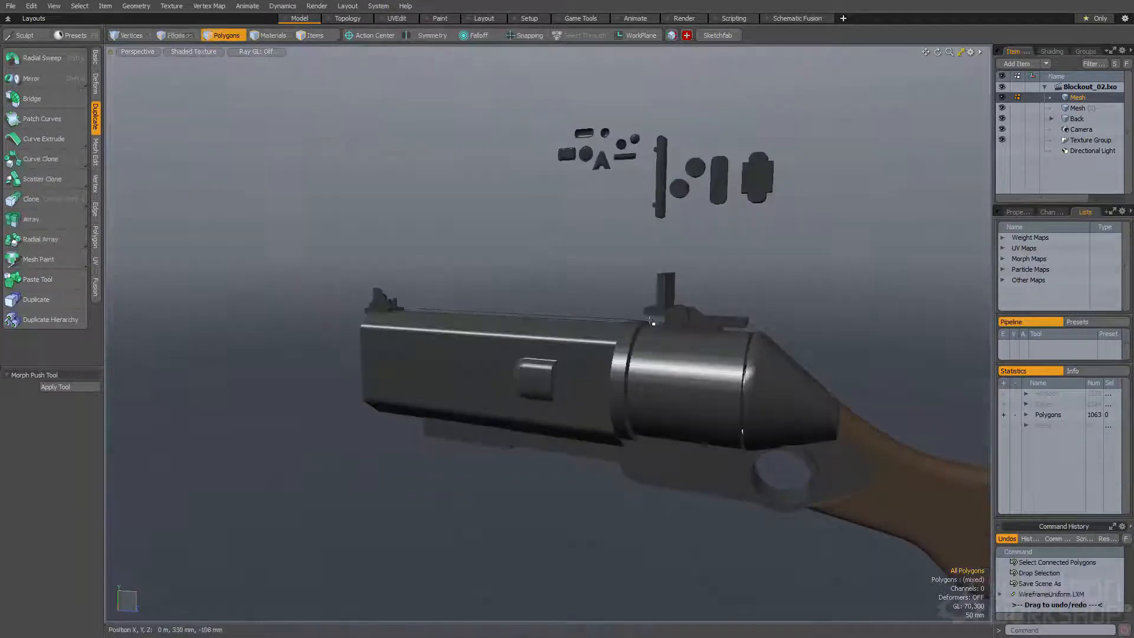
Round the four corner edges of the upright sight block with Edge Bevel at about 21.7 mm and round level 4
{"action": "left_click_drag", "start_coordinate": [566, 135], "coordinate": [600, 301], "text": "ctrl+alt"}
{"action": "key", "text": "space"}
{"action": "double_click", "coordinate": [644, 321]}
{"action": "left_click_drag", "start_coordinate": [600, 301], "coordinate": [630, 319], "text": "ctrl+alt"}
{"action": "key", "text": "space"}
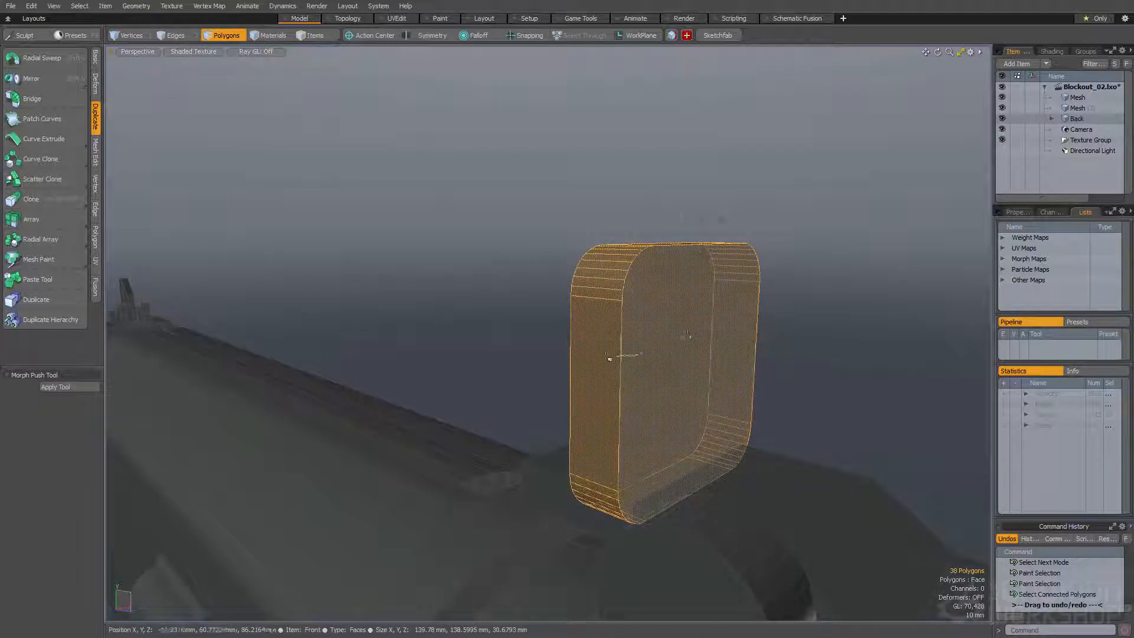
{"action": "right_click_drag", "start_coordinate": [609, 358], "coordinate": [789, 354], "text": "ctrl"}
Remove the sight block's front and back faces and thicken the remaining side loop into an open frame
{"action": "key", "text": "w"}
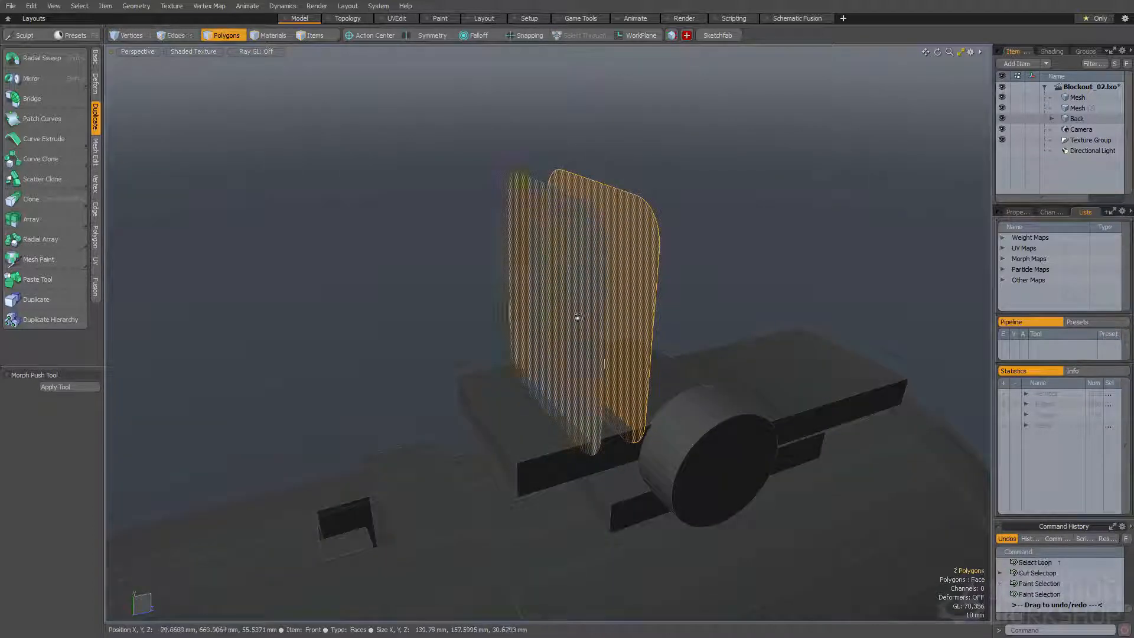
{"action": "key", "text": "ctrl+x"}
{"action": "key", "text": "ctrl+v"}
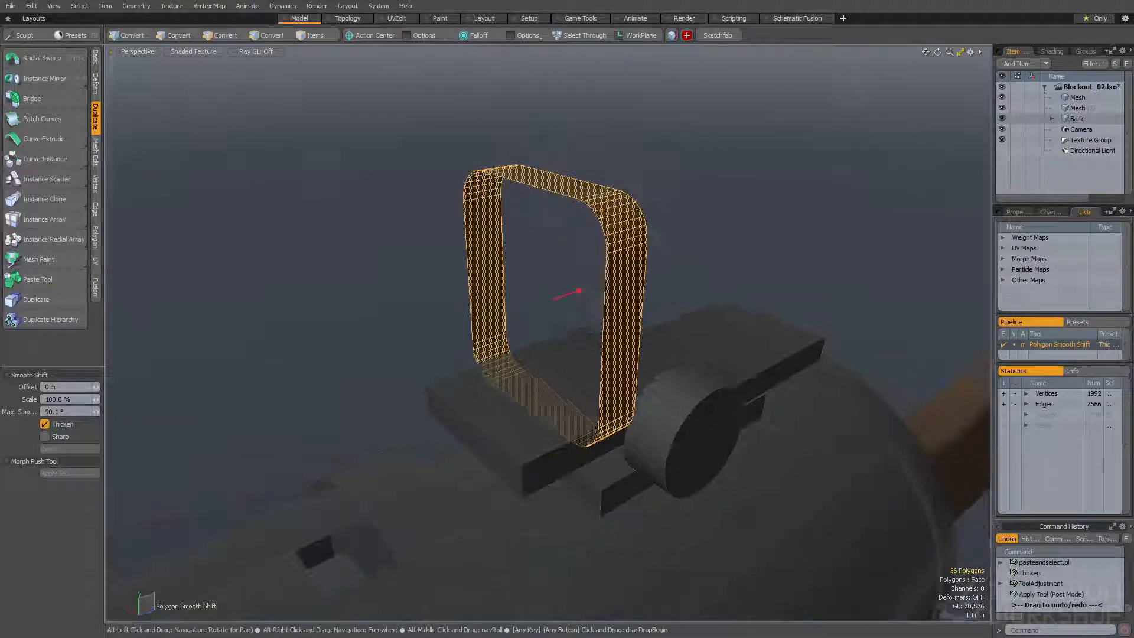
{"action": "key", "text": "space"}
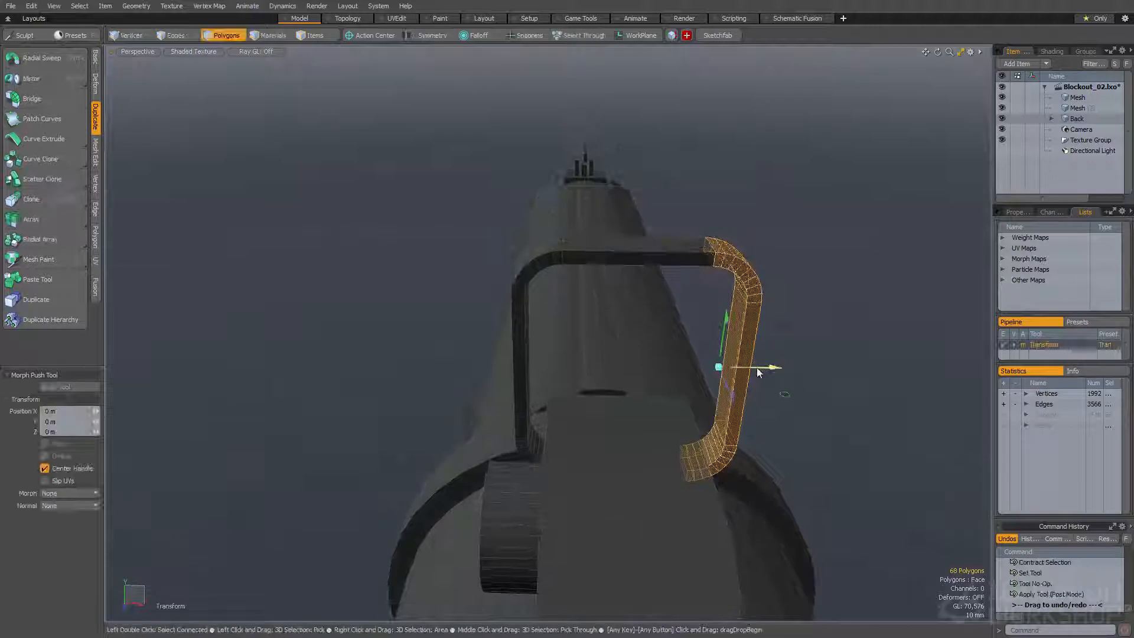
Loop slice the sight frame around its depth and bevel one inner face band with a 5 mm shift
{"action": "left_click_drag", "start_coordinate": [756, 367], "coordinate": [725, 367]}
{"action": "key", "text": "space"}
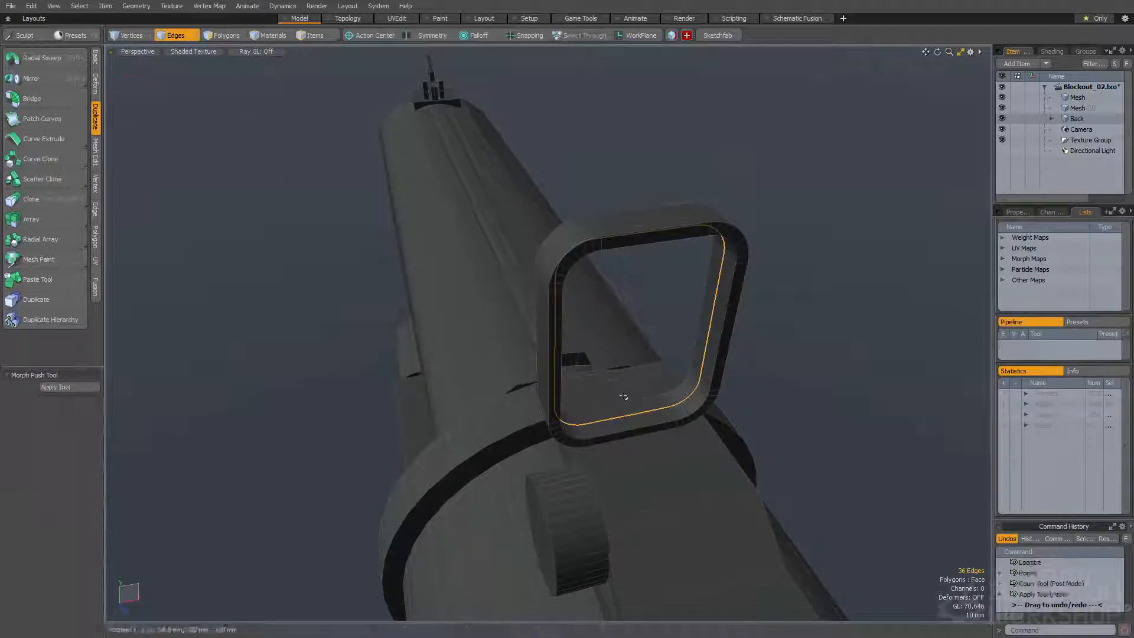
{"action": "left_click_drag", "start_coordinate": [620, 397], "coordinate": [689, 320]}
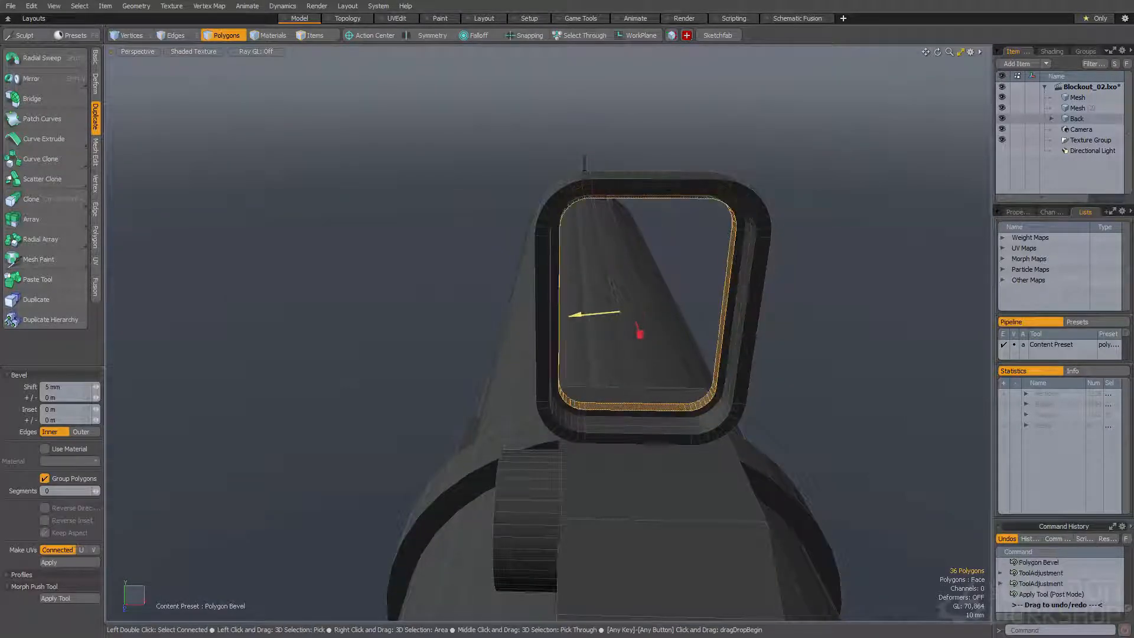
Loop slice across the frame's inner bottom rim and bevel its middle section upward into a small block
{"action": "key", "text": "space"}
{"action": "key", "text": "alt+c"}
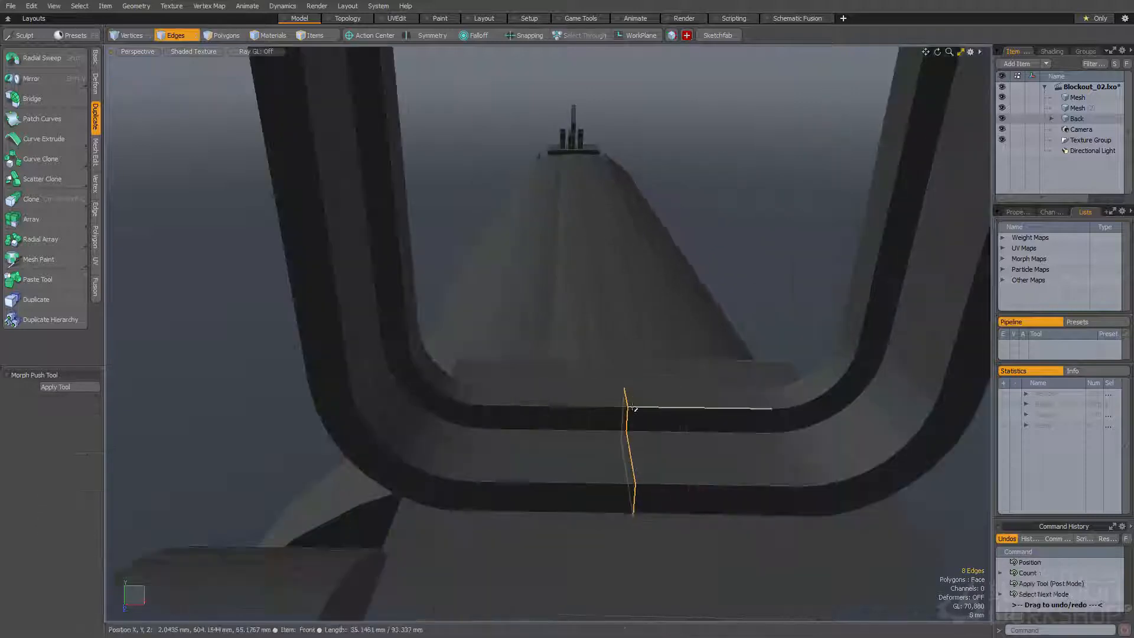
{"action": "key", "text": "b"}
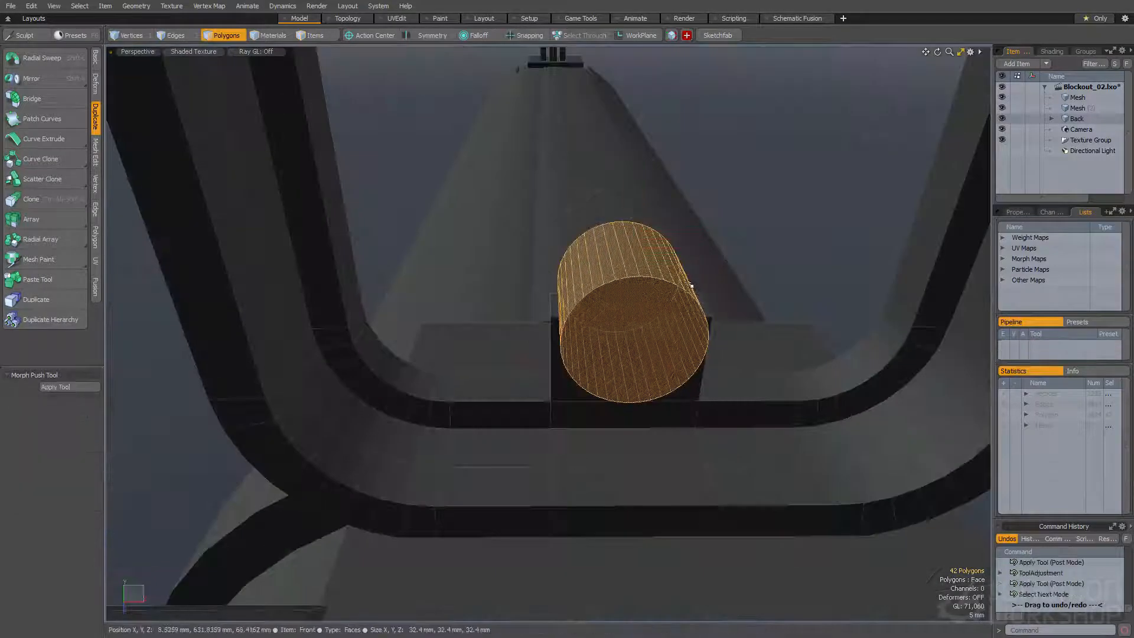
Fit a cylinder about 25 mm across over the small block and subtract it to cut a rounded notch
{"action": "left_click", "coordinate": [684, 230]}
{"action": "left_click_drag", "start_coordinate": [596, 236], "coordinate": [500, 225], "text": "alt"}
{"action": "key", "text": "w"}
{"action": "key", "text": "space"}
{"action": "key", "text": "w"}
{"action": "left_click_drag", "start_coordinate": [647, 296], "coordinate": [646, 288]}
{"action": "key", "text": "space"}
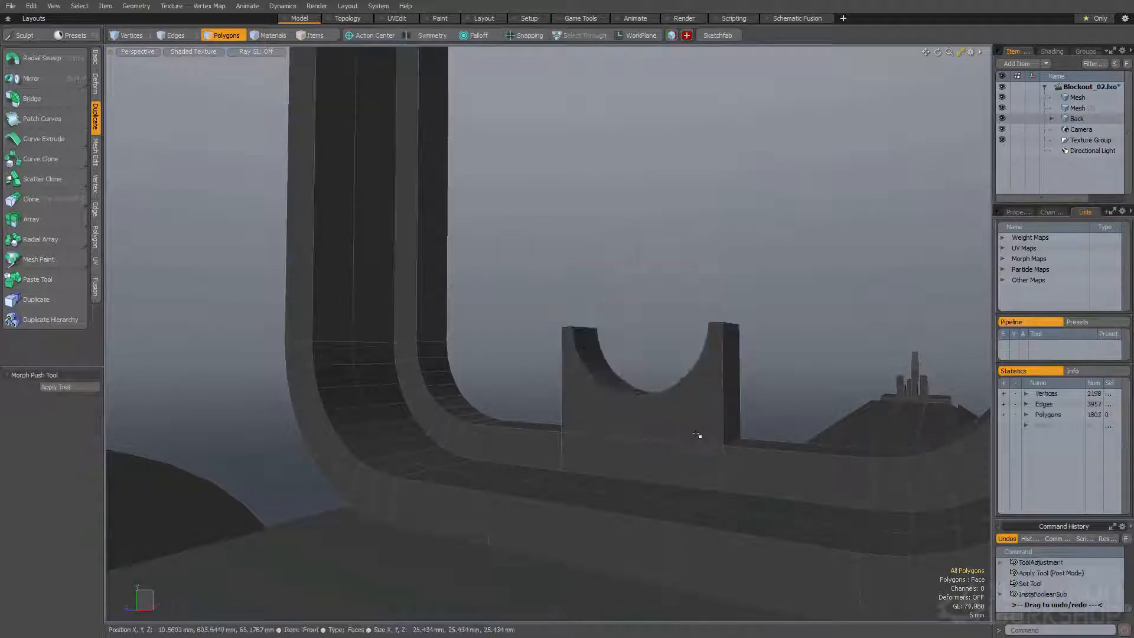
{"action": "left_click_drag", "start_coordinate": [698, 435], "coordinate": [676, 441], "text": "alt"}
Copy the frame's floor face beside the notched block, scale it narrower and thicken it upward into a box
{"action": "left_click", "coordinate": [665, 440]}
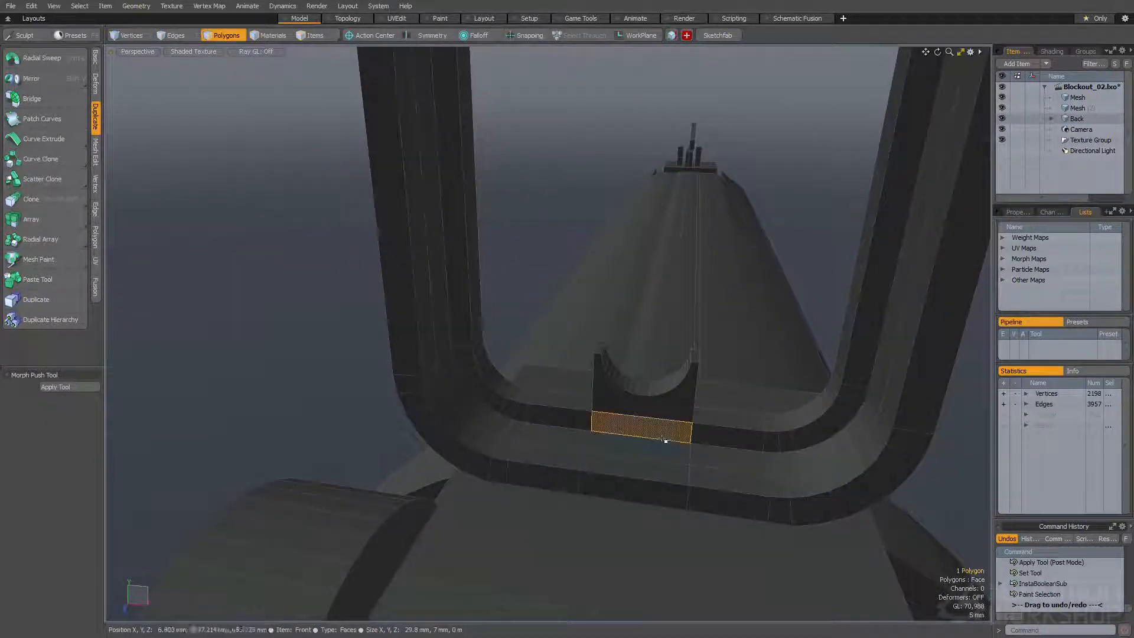
{"action": "key", "text": "ctrl+v"}
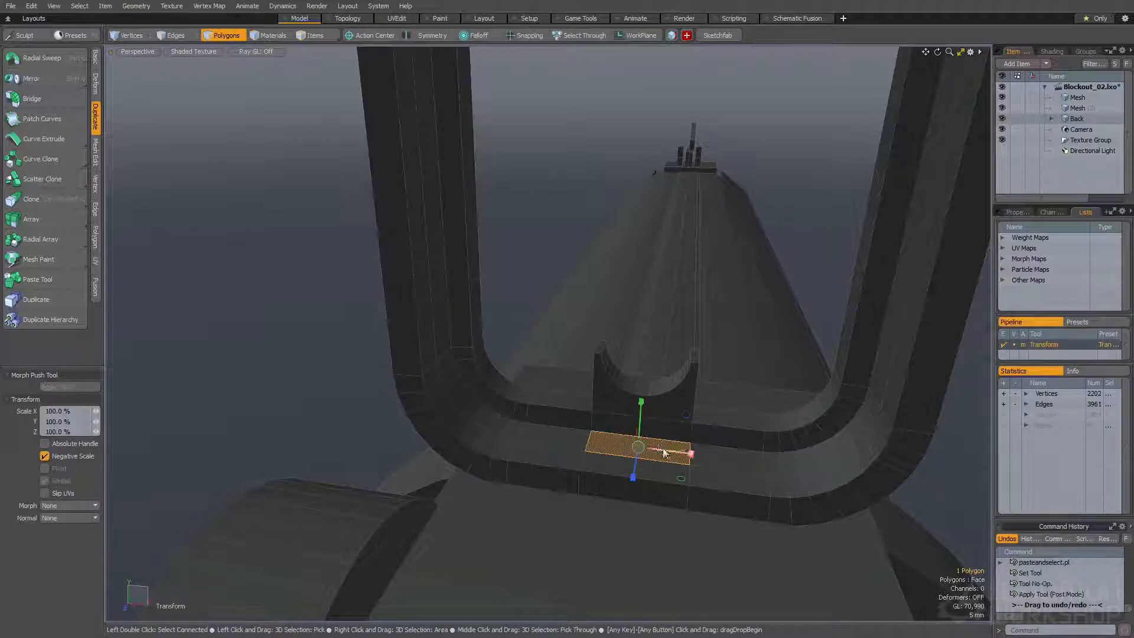
{"action": "left_click_drag", "start_coordinate": [662, 456], "coordinate": [658, 455]}
{"action": "key", "text": "space"}
{"action": "key", "text": "shift+f"}
{"action": "left_click", "coordinate": [618, 418]}
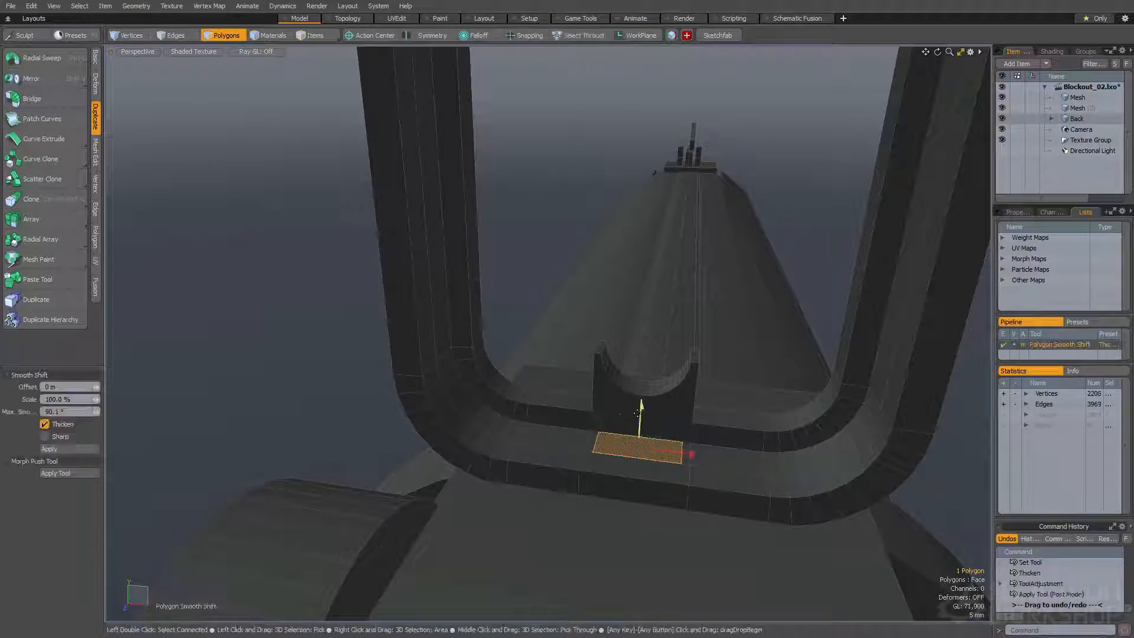
{"action": "left_click_drag", "start_coordinate": [644, 372], "coordinate": [640, 418], "text": "alt"}
{"action": "key", "text": "space"}
Slice the box horizontally and move its lower front face outward to form a sloped front
{"action": "scroll", "coordinate": [638, 408], "scroll_direction": "up", "scroll_amount": 5}
{"action": "key", "text": "2"}
{"action": "key", "text": "3"}
{"action": "double_click", "coordinate": [596, 406]}
{"action": "key", "text": "w"}
{"action": "left_click", "coordinate": [668, 449]}
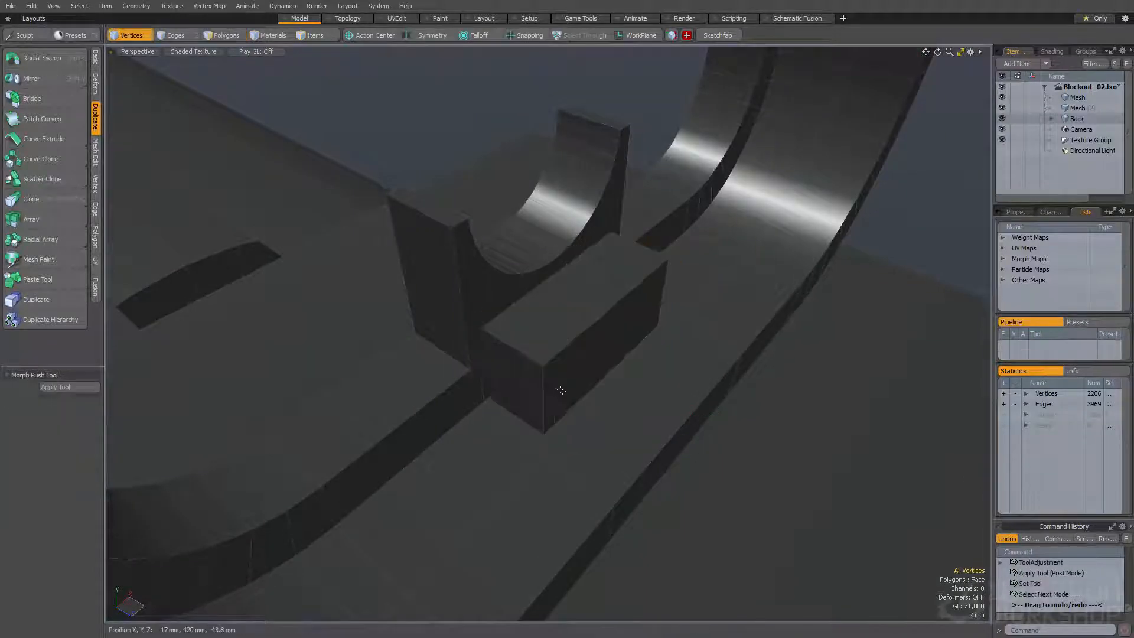
{"action": "double_click", "coordinate": [562, 354]}
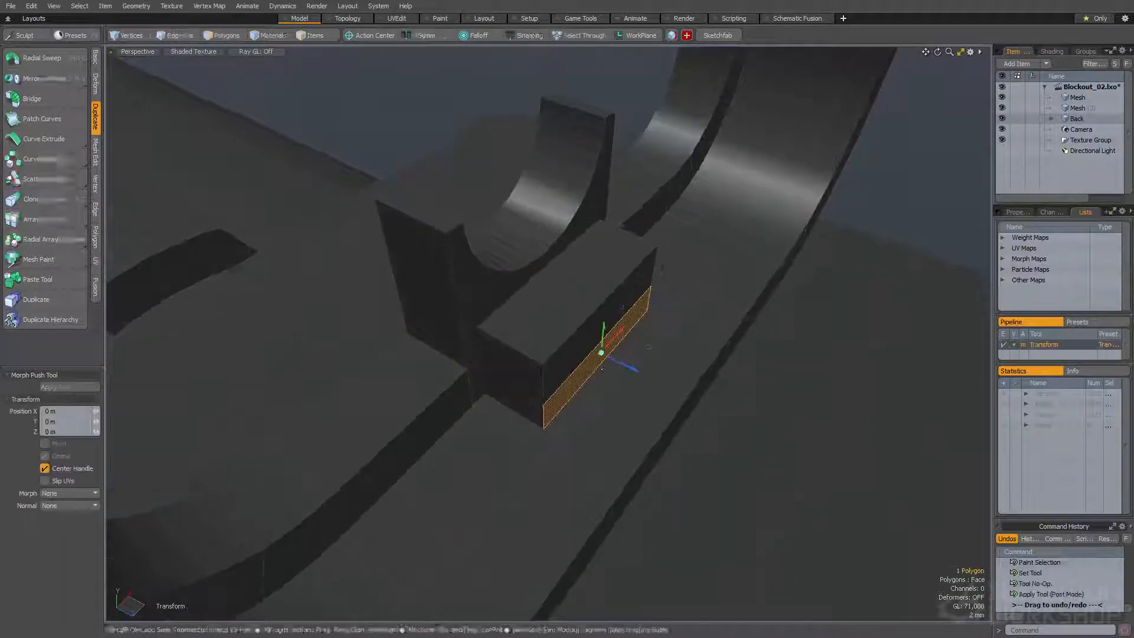
{"action": "key", "text": "space"}
Scale the slope-fronted block and reposition it against the notched block inside the frame
{"action": "double_click", "coordinate": [578, 392]}
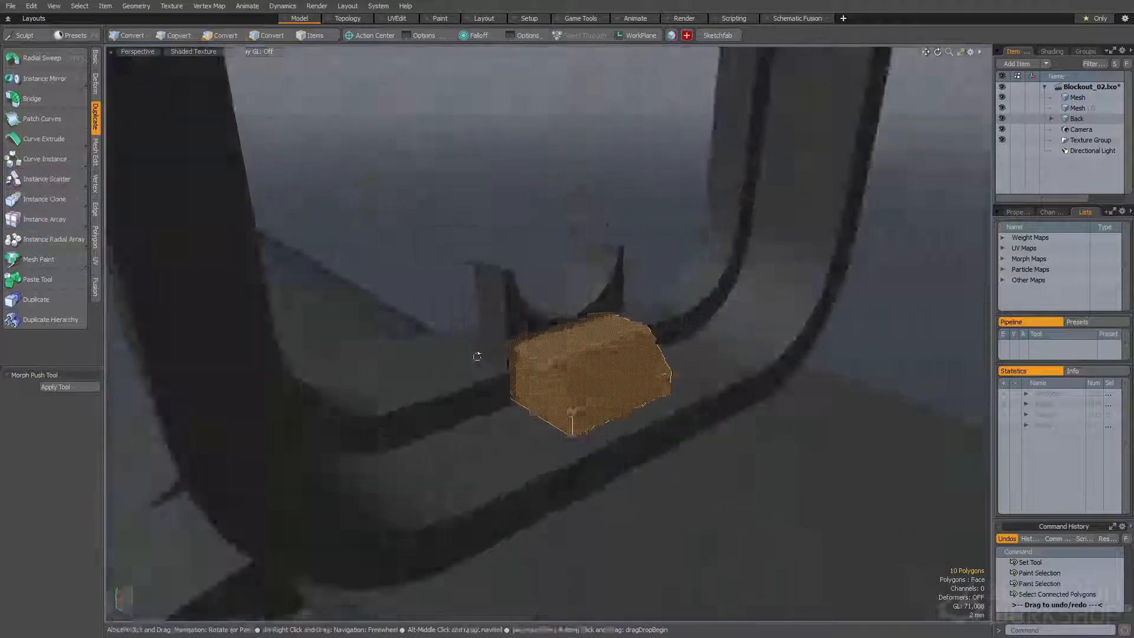
{"action": "key", "text": "w"}
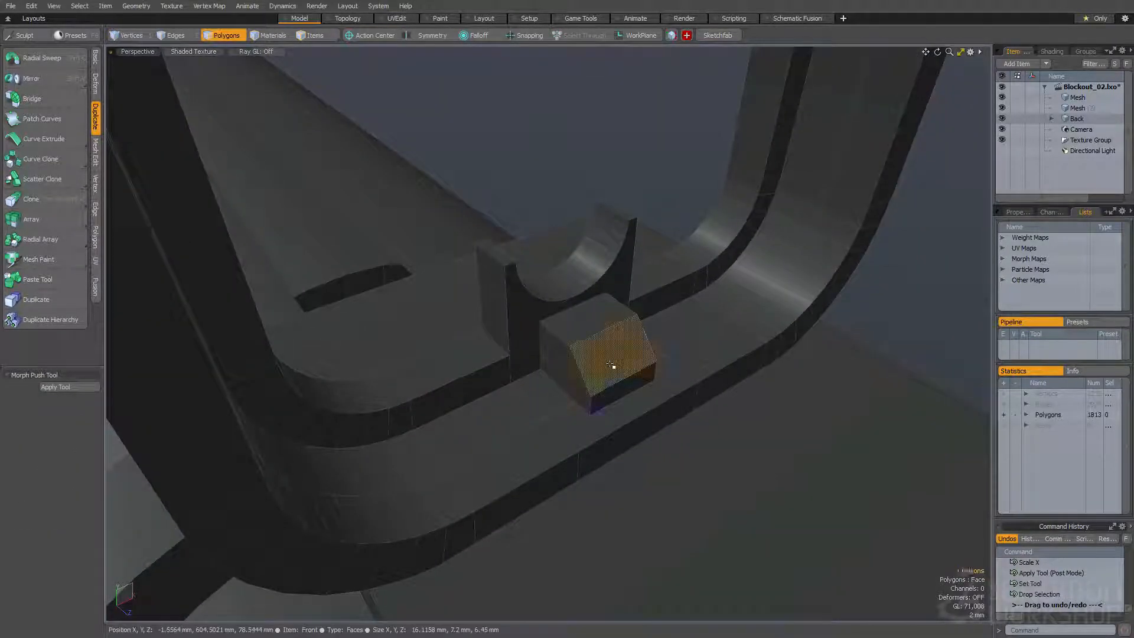
{"action": "double_click", "coordinate": [611, 366]}
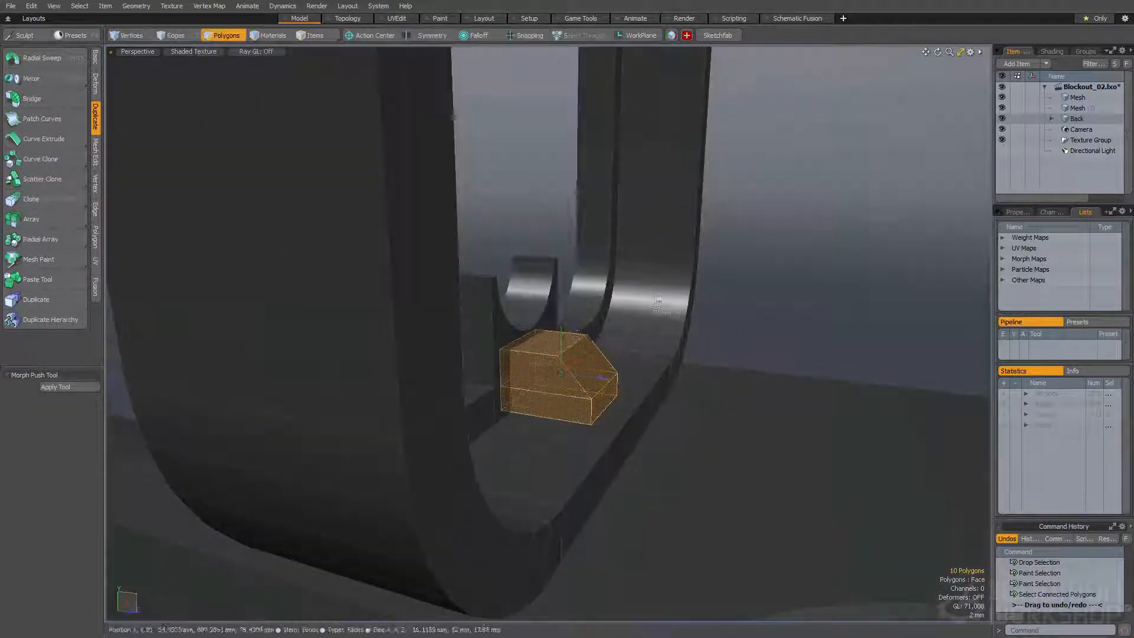
{"action": "key", "text": "w"}
{"action": "left_click_drag", "start_coordinate": [567, 340], "coordinate": [372, 397], "text": "alt"}
{"action": "key", "text": "q"}
{"action": "left_click", "coordinate": [519, 420]}
Copy the straight side faces of the sight frame and thicken them into cutter strips
{"action": "left_click", "coordinate": [362, 336]}
{"action": "left_click_drag", "start_coordinate": [363, 336], "coordinate": [541, 322], "text": "alt"}
{"action": "left_click", "coordinate": [658, 296]}
{"action": "left_click_drag", "start_coordinate": [658, 296], "coordinate": [502, 302], "text": "alt"}
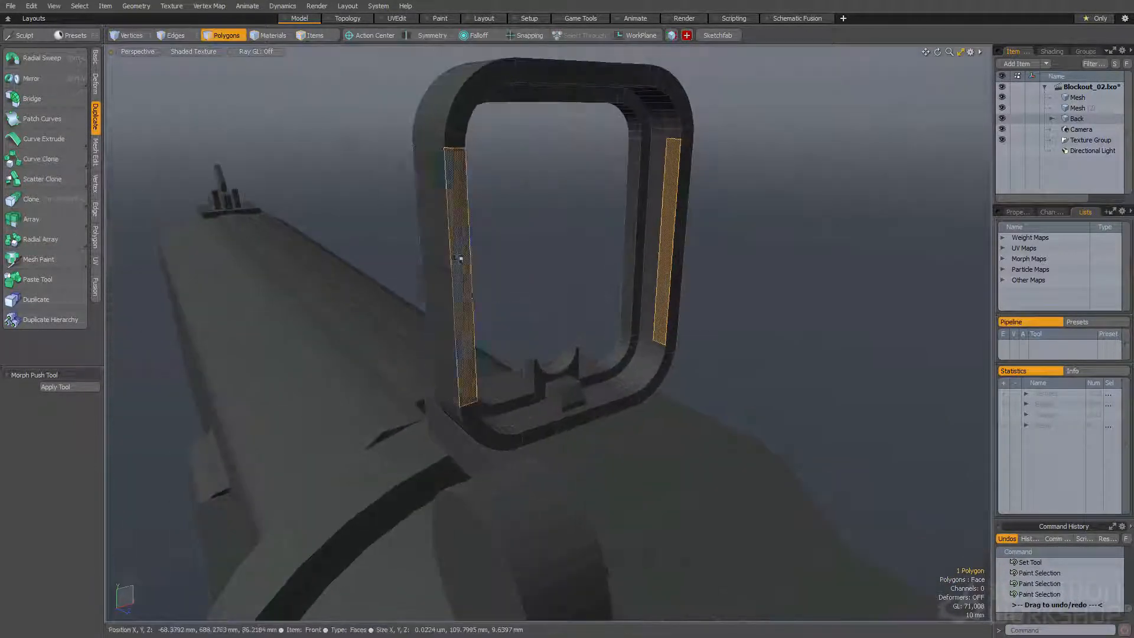
{"action": "left_click", "coordinate": [457, 261]}
{"action": "left_click_drag", "start_coordinate": [457, 261], "coordinate": [521, 293], "text": "alt"}
{"action": "left_click_drag", "start_coordinate": [449, 344], "coordinate": [506, 286], "text": "alt"}
{"action": "key", "text": "w"}
{"action": "key", "text": "q"}
{"action": "key", "text": "shift+f"}
{"action": "left_click", "coordinate": [514, 287]}
{"action": "left_click_drag", "start_coordinate": [638, 298], "coordinate": [537, 339], "text": "alt"}
Scale and position the thickened strips on the frame's sides and subtract them to cut side recesses
{"action": "key", "text": "q"}
{"action": "double_click", "coordinate": [627, 307]}
{"action": "key", "text": "r"}
{"action": "key", "text": "q"}
{"action": "key", "text": "r"}
{"action": "key", "text": "q"}
{"action": "key", "text": "r"}
{"action": "left_click_drag", "start_coordinate": [440, 358], "coordinate": [561, 325], "text": "alt"}
{"action": "key", "text": "w"}
{"action": "key", "text": "q"}
{"action": "key", "text": "ctrl+alt+b"}
Round the hard edges of the sight frame's side recesses with Edge Bevel
{"action": "left_click_drag", "start_coordinate": [497, 190], "coordinate": [453, 230], "text": "alt"}
{"action": "key", "text": "space"}
{"action": "key", "text": "b"}
{"action": "left_click_drag", "start_coordinate": [453, 230], "coordinate": [480, 322], "text": "alt"}
{"action": "key", "text": "space"}
{"action": "left_click", "coordinate": [498, 292]}
{"action": "left_click_drag", "start_coordinate": [479, 322], "coordinate": [587, 387], "text": "ctrl+alt"}
{"action": "scroll", "coordinate": [636, 436], "scroll_direction": "up", "scroll_amount": 5}
{"action": "key", "text": "space"}
{"action": "left_click_drag", "start_coordinate": [498, 431], "coordinate": [638, 378], "text": "alt"}
{"action": "double_click", "coordinate": [580, 372]}
{"action": "key", "text": "space"}
{"action": "left_click_drag", "start_coordinate": [549, 261], "coordinate": [554, 293], "text": "alt"}
{"action": "key", "text": "b"}
{"action": "left_click_drag", "start_coordinate": [520, 349], "coordinate": [497, 303], "text": "alt"}
{"action": "key", "text": "space"}
{"action": "key", "text": "space"}
Bevel the ring of faces around the frame's front rim to give it a stepped profile
{"action": "left_click", "coordinate": [611, 164]}
{"action": "key", "text": "l"}
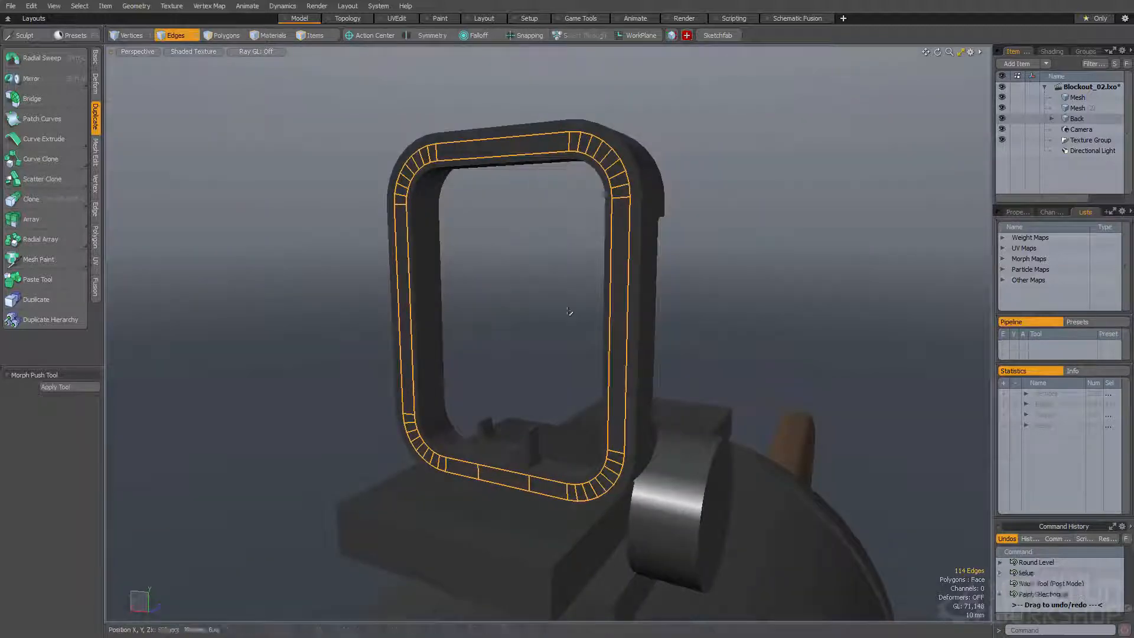
{"action": "left_click_drag", "start_coordinate": [637, 251], "coordinate": [458, 338], "text": "alt"}
{"action": "left_click_drag", "start_coordinate": [458, 338], "coordinate": [454, 358], "text": "alt"}
{"action": "key", "text": "space"}
Copy the frame's top face, scale and thicken it into a plate, and raise its upper face by 7 mm
{"action": "left_click_drag", "start_coordinate": [392, 324], "coordinate": [486, 267], "text": "alt"}
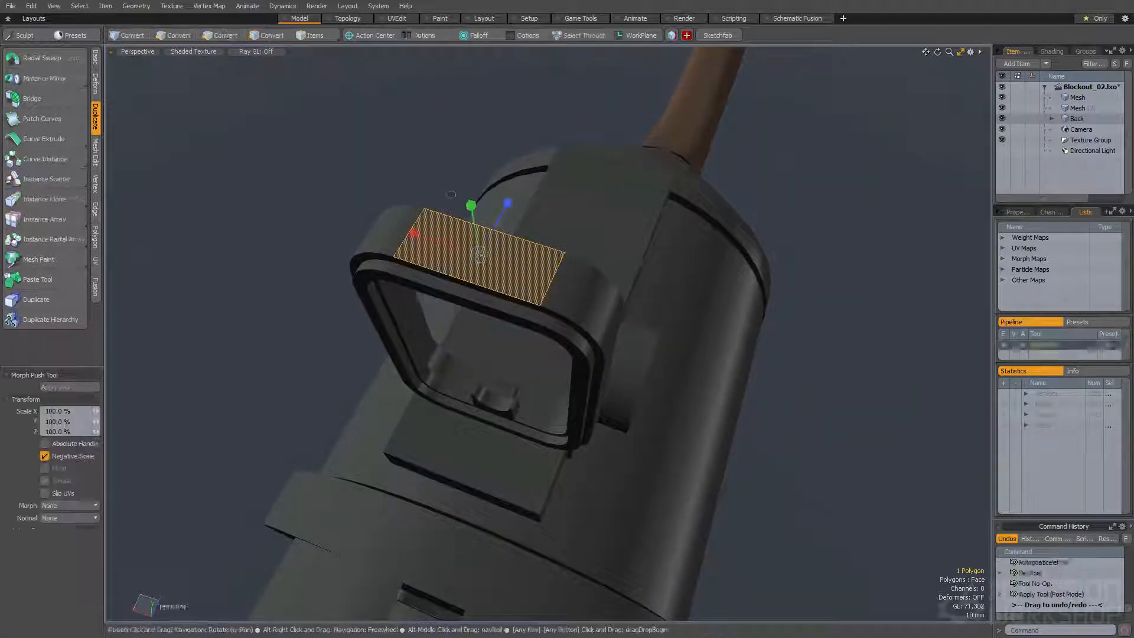
{"action": "key", "text": "w"}
{"action": "key", "text": "shift+t"}
{"action": "left_click", "coordinate": [492, 242]}
{"action": "left_click_drag", "start_coordinate": [505, 214], "coordinate": [433, 233]}
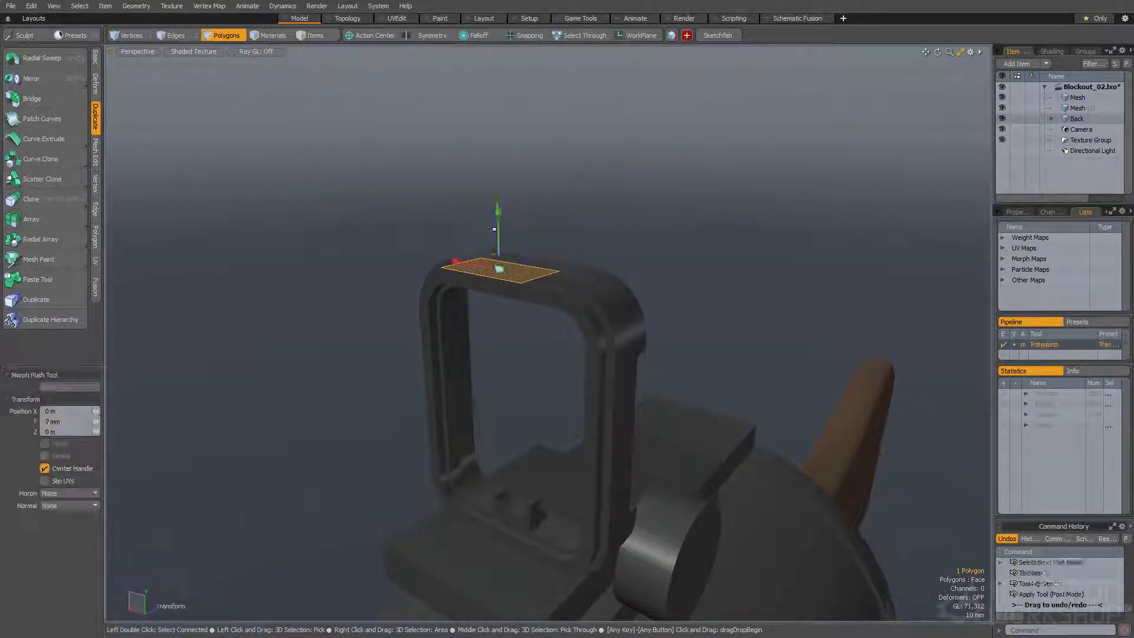
{"action": "key", "text": "space"}
Position the top plate on the frame and round its corner edges with a 7.95 mm Edge Bevel at round level 2
{"action": "double_click", "coordinate": [495, 242]}
{"action": "left_click_drag", "start_coordinate": [495, 243], "coordinate": [414, 241], "text": "alt"}
{"action": "key", "text": "w"}
{"action": "left_click_drag", "start_coordinate": [400, 240], "coordinate": [615, 292]}
{"action": "key", "text": "space"}
{"action": "key", "text": "space"}
{"action": "key", "text": "b"}
{"action": "left_click_drag", "start_coordinate": [462, 275], "coordinate": [520, 271]}
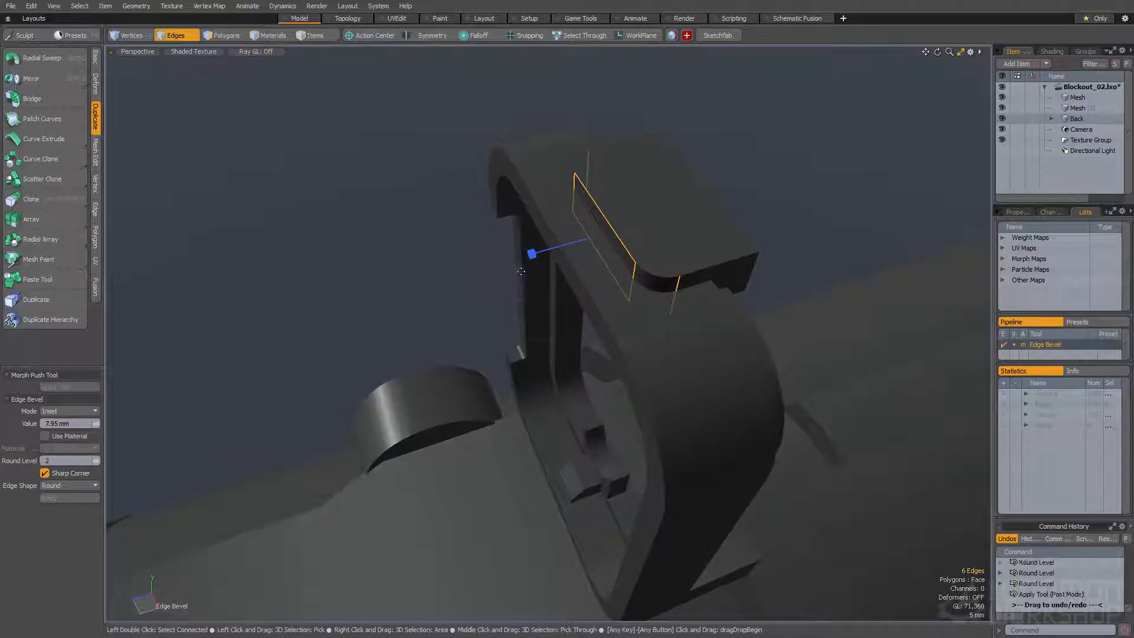
{"action": "key", "text": "space"}
Slice the sight's base plate crosswise, shape a sloped step in its middle, and select the whole plate
{"action": "double_click", "coordinate": [654, 249]}
{"action": "left_click_drag", "start_coordinate": [653, 248], "coordinate": [571, 234], "text": "alt"}
{"action": "double_click", "coordinate": [650, 288]}
{"action": "left_click", "coordinate": [731, 271]}
{"action": "double_click", "coordinate": [646, 322]}
{"action": "left_click_drag", "start_coordinate": [646, 322], "coordinate": [750, 331], "text": "alt"}
{"action": "scroll", "coordinate": [751, 331], "scroll_direction": "down", "scroll_amount": 3}
{"action": "scroll", "coordinate": [741, 334], "scroll_direction": "up", "scroll_amount": 5}
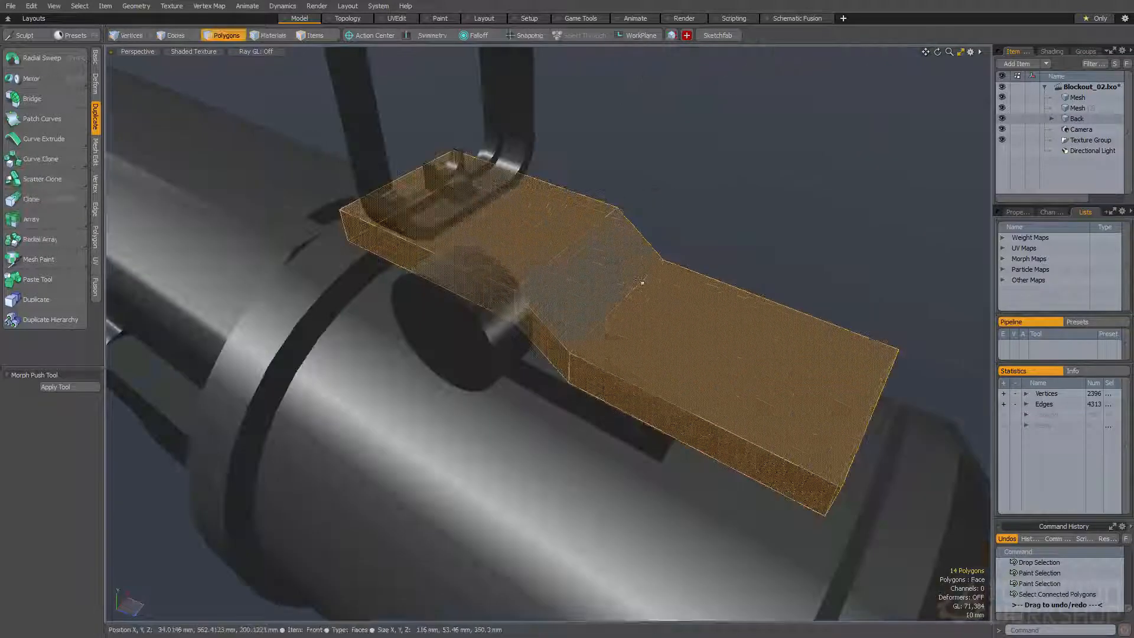
Adjust the position of the sight's stepped base plate on top of the barrel
{"action": "key", "text": "space"}
{"action": "key", "text": "space"}
{"action": "left_click_drag", "start_coordinate": [607, 287], "coordinate": [496, 313], "text": "alt"}
{"action": "key", "text": "space"}
{"action": "left_click_drag", "start_coordinate": [703, 254], "coordinate": [635, 141], "text": "alt"}
{"action": "left_click", "coordinate": [659, 221]}
{"action": "key", "text": "w"}
{"action": "key", "text": "space"}
Duplicate the block beneath the stepped base plate and scale the copy into a thin plate
{"action": "double_click", "coordinate": [508, 258]}
{"action": "left_click_drag", "start_coordinate": [508, 259], "coordinate": [557, 243], "text": "alt"}
{"action": "key", "text": "ctrl+c"}
{"action": "key", "text": "ctrl+v"}
{"action": "key", "text": "w"}
{"action": "key", "text": "space"}
{"action": "key", "text": "r"}
{"action": "left_click_drag", "start_coordinate": [549, 197], "coordinate": [551, 218]}
{"action": "left_click_drag", "start_coordinate": [550, 217], "coordinate": [396, 240], "text": "alt"}
{"action": "key", "text": "w"}
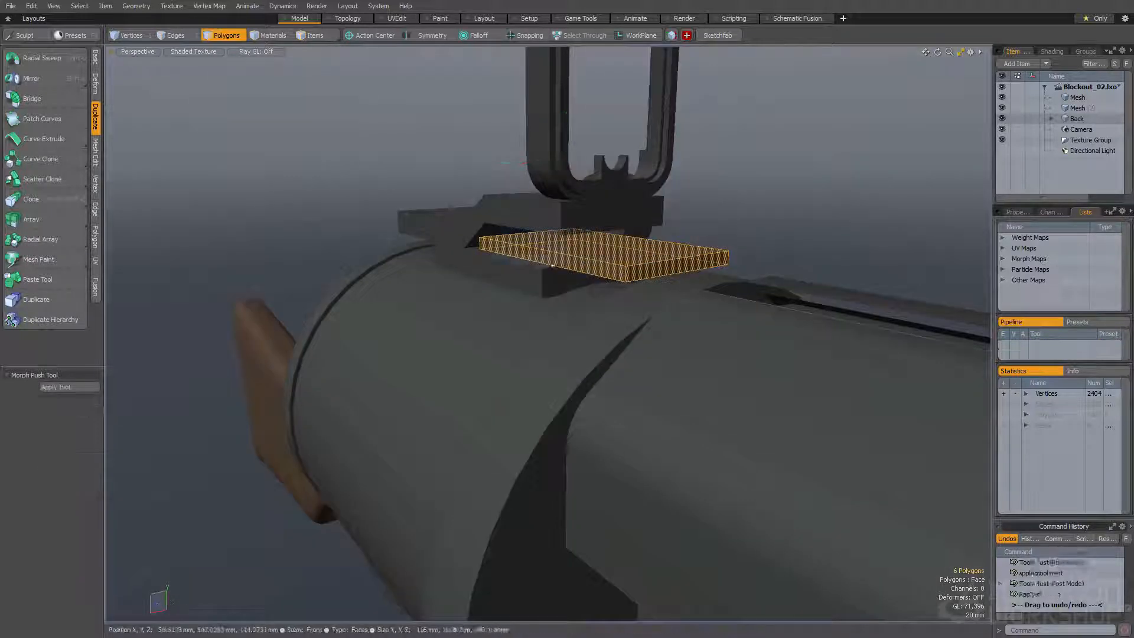
Move the thin plate forward so it extends out from beneath the sight's stepped base plate
{"action": "left_click", "coordinate": [654, 267]}
{"action": "left_click_drag", "start_coordinate": [654, 267], "coordinate": [713, 288], "text": "alt"}
{"action": "key", "text": "w"}
{"action": "left_click_drag", "start_coordinate": [712, 289], "coordinate": [688, 263], "text": "alt"}
{"action": "key", "text": "space"}
Loop-slice the thin plate crosswise near its front end and bevel the end strip's top face upward into a raised lip
{"action": "key", "text": "2"}
{"action": "key", "text": "alt+c"}
{"action": "left_click", "coordinate": [649, 281]}
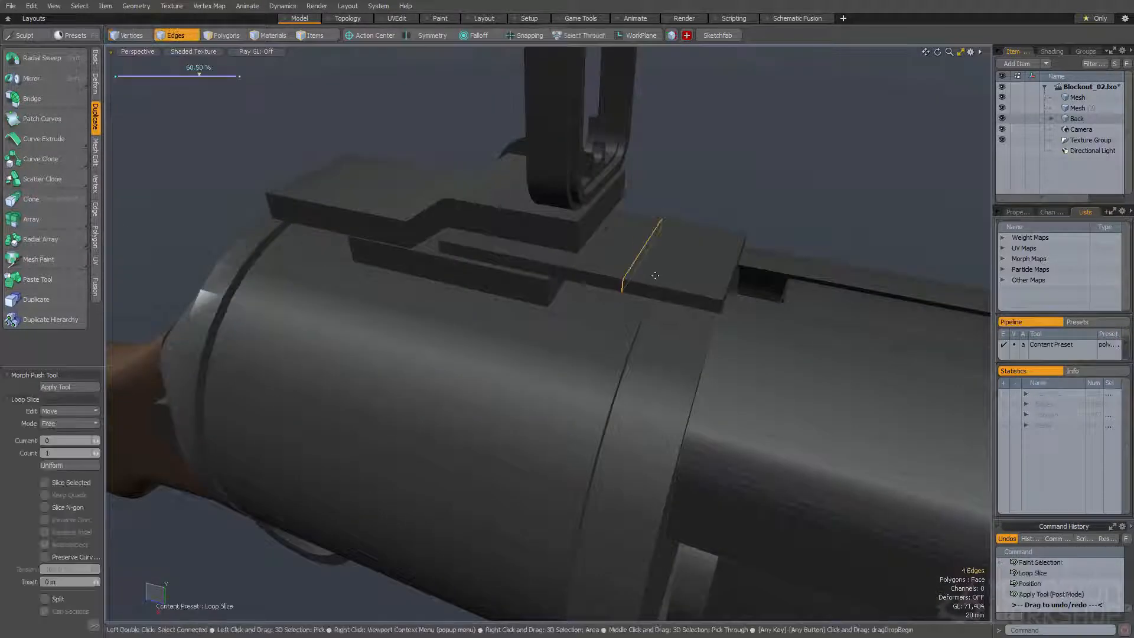
{"action": "key", "text": "space"}
{"action": "key", "text": "3"}
{"action": "left_click", "coordinate": [712, 269]}
{"action": "key", "text": "w"}
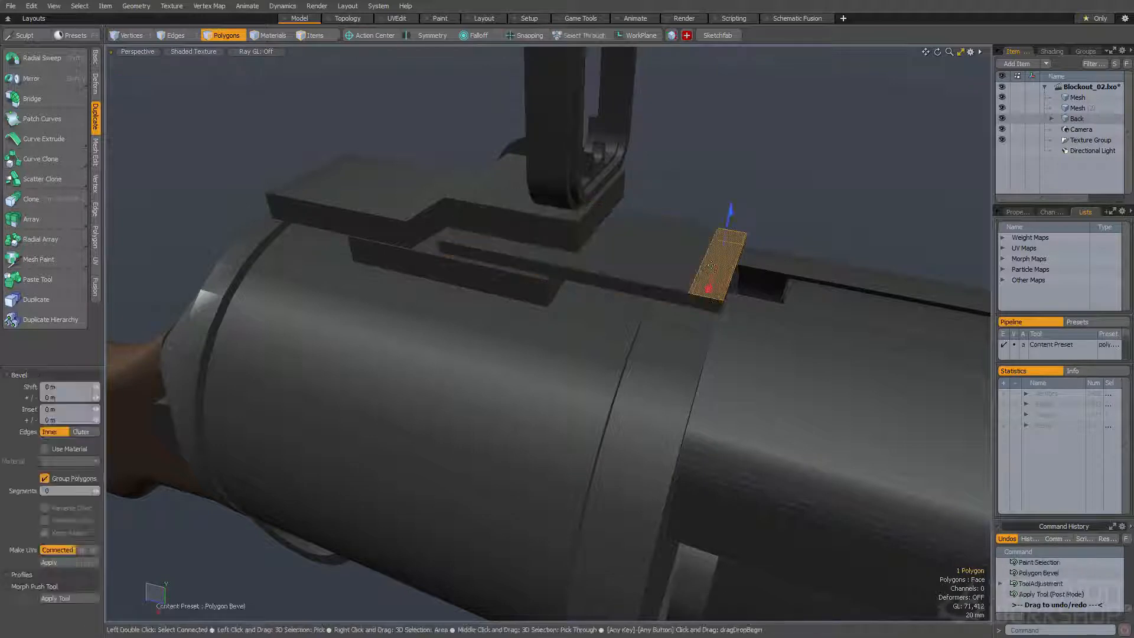
{"action": "left_click_drag", "start_coordinate": [730, 220], "coordinate": [730, 216]}
{"action": "left_click_drag", "start_coordinate": [730, 217], "coordinate": [521, 311], "text": "alt"}
Copy the thin plate's large top face behind the lip, paste it, and scale the copy narrower
{"action": "key", "text": "space"}
{"action": "key", "text": "2"}
{"action": "key", "text": "space"}
{"action": "key", "text": "space"}
{"action": "left_click", "coordinate": [701, 207]}
{"action": "left_click", "coordinate": [602, 322]}
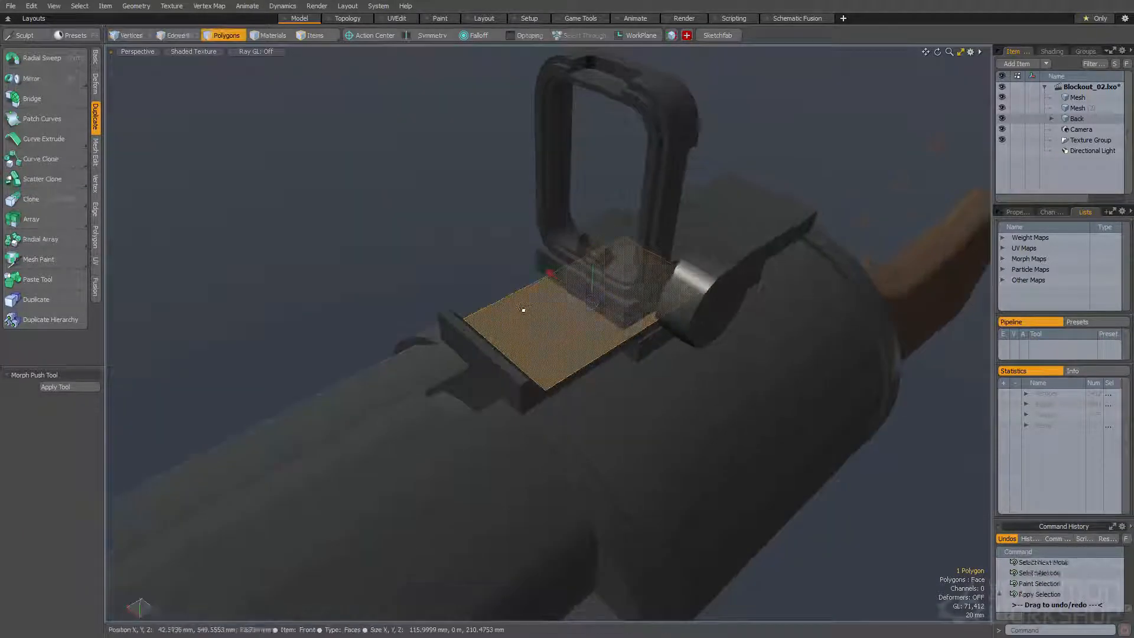
{"action": "key", "text": "ctrl+c"}
{"action": "key", "text": "ctrl+v"}
{"action": "key", "text": "r"}
{"action": "left_click_drag", "start_coordinate": [590, 302], "coordinate": [577, 299]}
{"action": "key", "text": "space"}
{"action": "key", "text": "r"}
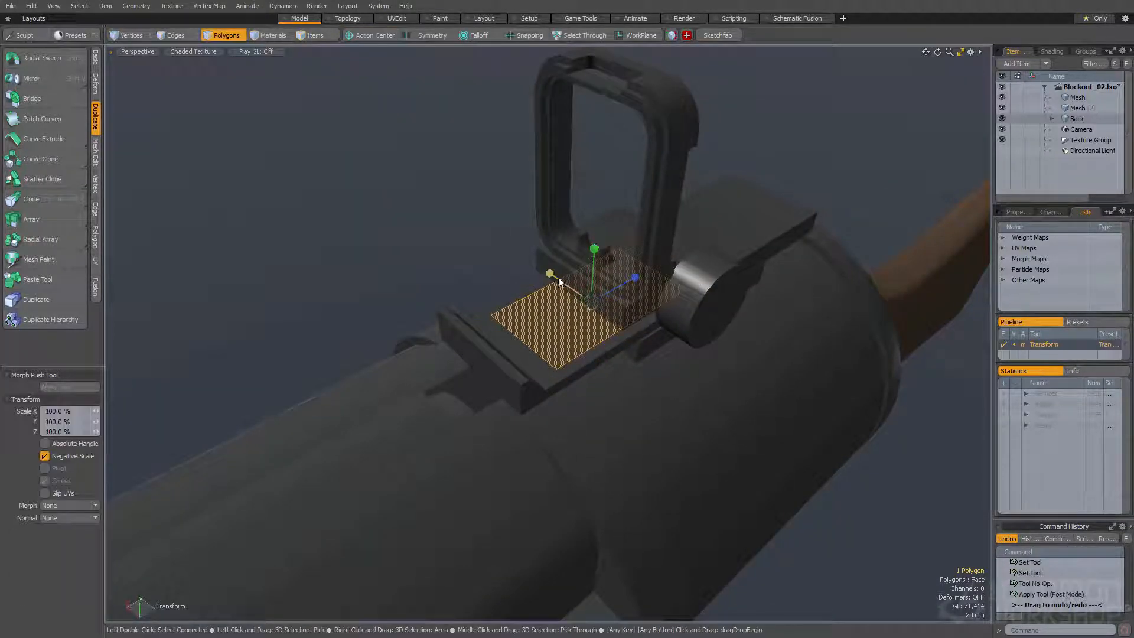
Thicken the copied face into a solid block and position it through the middle of the raised front lip
{"action": "key", "text": "space"}
{"action": "key", "text": "ctrl+t"}
{"action": "left_click_drag", "start_coordinate": [593, 259], "coordinate": [520, 286]}
{"action": "key", "text": "w"}
{"action": "left_click_drag", "start_coordinate": [587, 304], "coordinate": [620, 281]}
{"action": "key", "text": "space"}
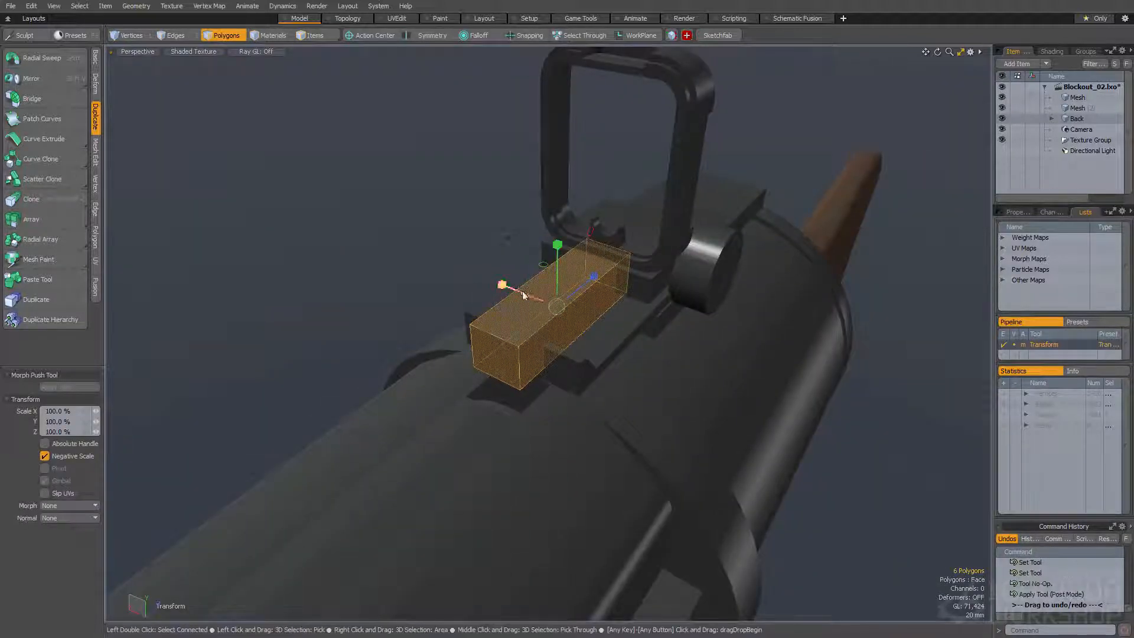
{"action": "key", "text": "w"}
{"action": "left_click_drag", "start_coordinate": [531, 293], "coordinate": [538, 234], "text": "alt"}
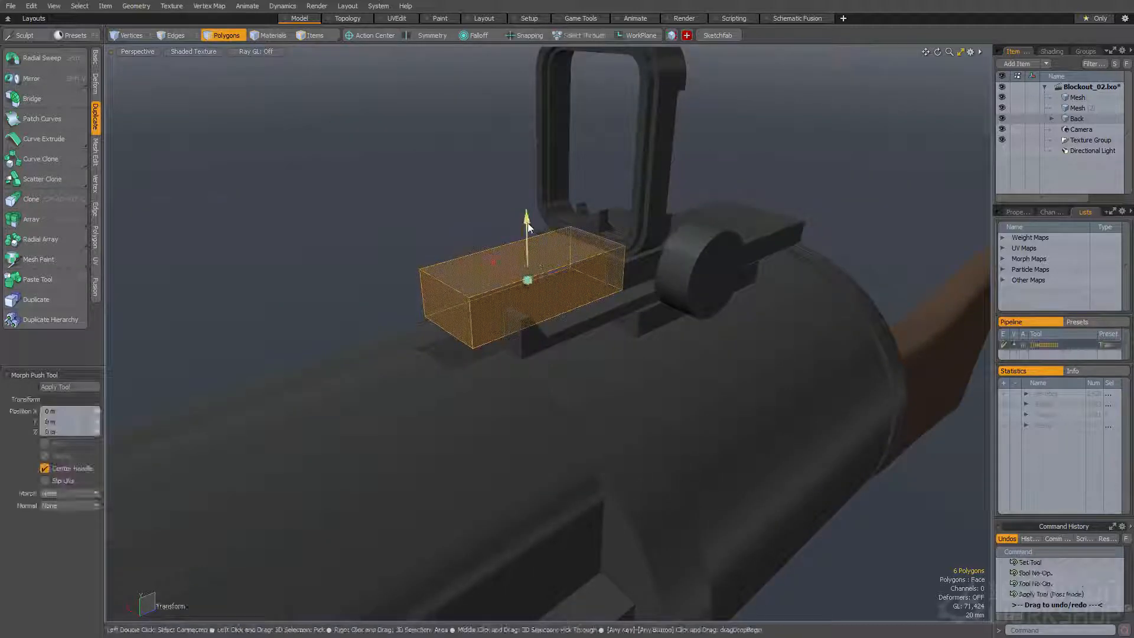
{"action": "left_click_drag", "start_coordinate": [571, 313], "coordinate": [499, 314], "text": "ctrl+alt"}
{"action": "key", "text": "space"}
{"action": "key", "text": "ctrl+b"}
{"action": "double_click", "coordinate": [656, 310]}
{"action": "key", "text": "ctrl+z"}
{"action": "key", "text": "ctrl+z"}
{"action": "key", "text": "ctrl+z"}
Cut the block out of the thin plate to open a central gap in its raised front lip
{"action": "left_click", "coordinate": [573, 287]}
{"action": "left_click", "coordinate": [658, 317]}
{"action": "left_click_drag", "start_coordinate": [658, 317], "coordinate": [611, 269], "text": "alt"}
{"action": "double_click", "coordinate": [598, 304]}
{"action": "left_click", "coordinate": [502, 318]}
{"action": "left_click", "coordinate": [625, 346]}
{"action": "scroll", "coordinate": [582, 334], "scroll_direction": "up", "scroll_amount": 5}
{"action": "mouse_move", "coordinate": [583, 334]}
{"action": "left_mouse_down", "text": "alt"}
{"action": "mouse_move", "coordinate": [682, 322]}
{"action": "mouse_move", "coordinate": [714, 298]}
{"action": "mouse_move", "coordinate": [681, 274]}
{"action": "mouse_move", "coordinate": [569, 331]}
{"action": "mouse_move", "coordinate": [603, 342]}
{"action": "mouse_move", "coordinate": [542, 324]}
{"action": "mouse_move", "coordinate": [567, 326]}
{"action": "mouse_move", "coordinate": [355, 304]}
{"action": "mouse_move", "coordinate": [583, 258]}
{"action": "mouse_move", "coordinate": [648, 296]}
{"action": "mouse_move", "coordinate": [623, 334]}
{"action": "left_mouse_up", "text": "alt"}
{"action": "left_click", "coordinate": [681, 321]}
Scale and reposition the cylindrical knob on the side of the sight base, and save the scene
{"action": "scroll", "coordinate": [681, 274], "scroll_direction": "down", "scroll_amount": 5}
{"action": "scroll", "coordinate": [603, 343], "scroll_direction": "down", "scroll_amount": 5}
{"action": "left_click", "coordinate": [522, 322]}
{"action": "scroll", "coordinate": [522, 321], "scroll_direction": "down", "scroll_amount": 5}
{"action": "key", "text": "F4"}
{"action": "key", "text": "F4"}
{"action": "scroll", "coordinate": [649, 295], "scroll_direction": "up", "scroll_amount": 5}
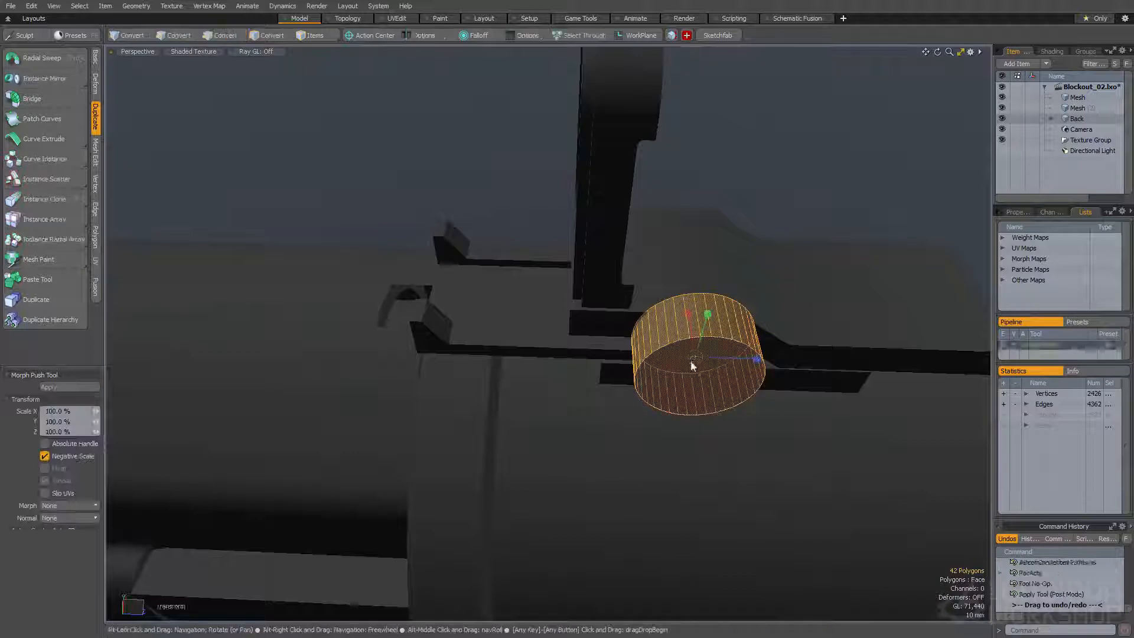
{"action": "left_click_drag", "start_coordinate": [694, 358], "coordinate": [530, 368], "text": "alt"}
{"action": "key", "text": "w"}
{"action": "mouse_move", "coordinate": [592, 399]}
{"action": "left_mouse_down"}
{"action": "mouse_move", "coordinate": [777, 372]}
{"action": "mouse_move", "coordinate": [598, 317]}
{"action": "mouse_move", "coordinate": [620, 328]}
{"action": "mouse_move", "coordinate": [582, 326]}
{"action": "mouse_move", "coordinate": [533, 298]}
{"action": "mouse_move", "coordinate": [593, 233]}
{"action": "mouse_move", "coordinate": [516, 286]}
{"action": "mouse_move", "coordinate": [535, 295]}
{"action": "mouse_move", "coordinate": [506, 240]}
{"action": "left_mouse_up"}
{"action": "key", "text": "space"}
{"action": "key", "text": "ctrl+s"}
Copy the top face of the base plate's raised front section, narrow it, and thicken it into a block
{"action": "left_click", "coordinate": [639, 388]}
{"action": "double_click", "coordinate": [593, 305]}
{"action": "double_click", "coordinate": [638, 319]}
{"action": "left_click", "coordinate": [547, 281]}
{"action": "key", "text": "ctrl+c"}
{"action": "key", "text": "ctrl+v"}
{"action": "key", "text": "q"}
{"action": "key", "text": "r"}
{"action": "key", "text": "q"}
{"action": "key", "text": "w"}
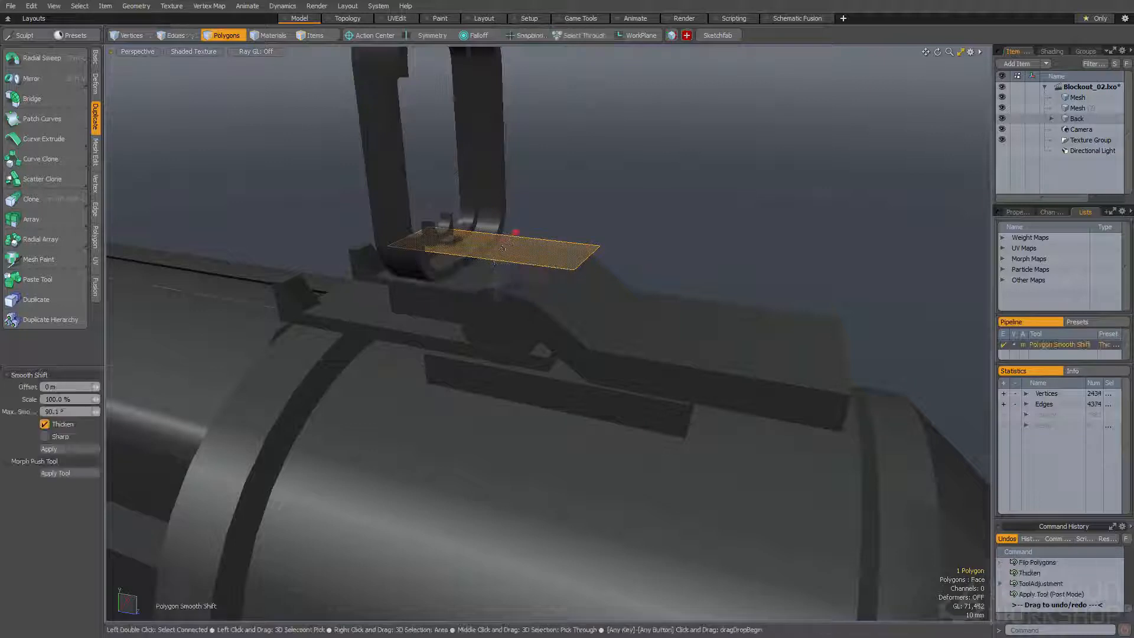
{"action": "key", "text": "y"}
{"action": "left_click_drag", "start_coordinate": [588, 290], "coordinate": [400, 311], "text": "alt"}
{"action": "key", "text": "q"}
Round the new block's two lower lengthwise edges with a 10.8 mm Edge Bevel at round level 5
{"action": "double_click", "coordinate": [540, 331]}
{"action": "key", "text": "space"}
{"action": "key", "text": "space"}
{"action": "left_click", "coordinate": [560, 322]}
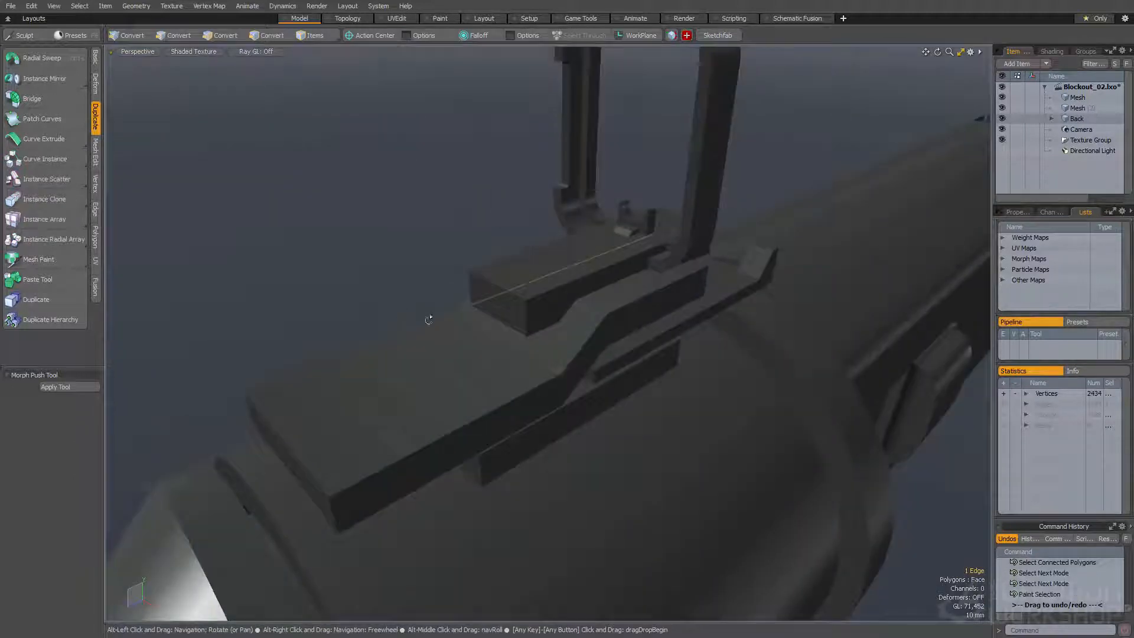
{"action": "key", "text": "b"}
{"action": "left_click_drag", "start_coordinate": [502, 323], "coordinate": [509, 282]}
{"action": "scroll", "coordinate": [557, 299], "scroll_direction": "up", "scroll_amount": 3}
{"action": "left_click_drag", "start_coordinate": [509, 282], "coordinate": [471, 261]}
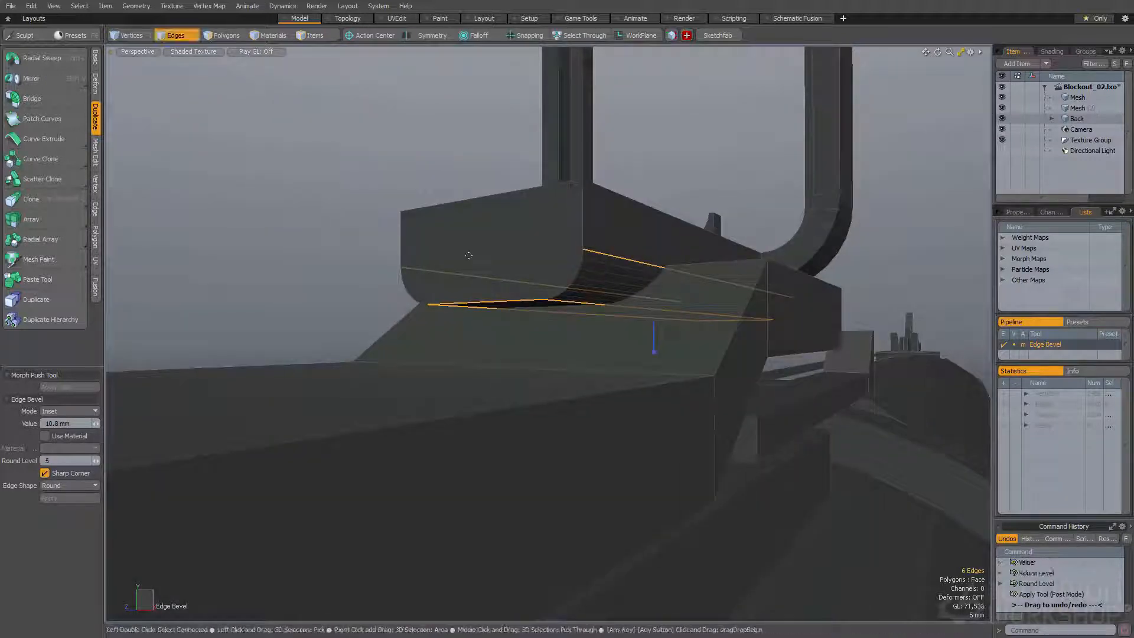
Select the whole rounded block and lower it into the raised section of the sight's base plate
{"action": "key", "text": "3"}
{"action": "double_click", "coordinate": [512, 232]}
{"action": "key", "text": "w"}
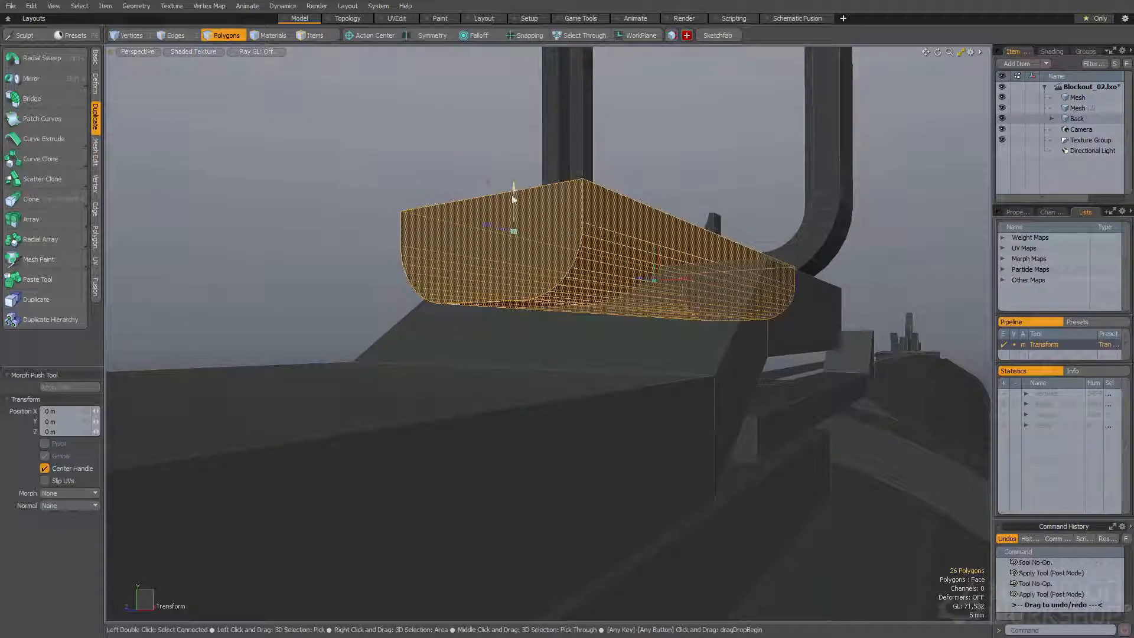
{"action": "left_click_drag", "start_coordinate": [514, 198], "coordinate": [513, 212]}
{"action": "left_click_drag", "start_coordinate": [514, 211], "coordinate": [534, 286], "text": "alt"}
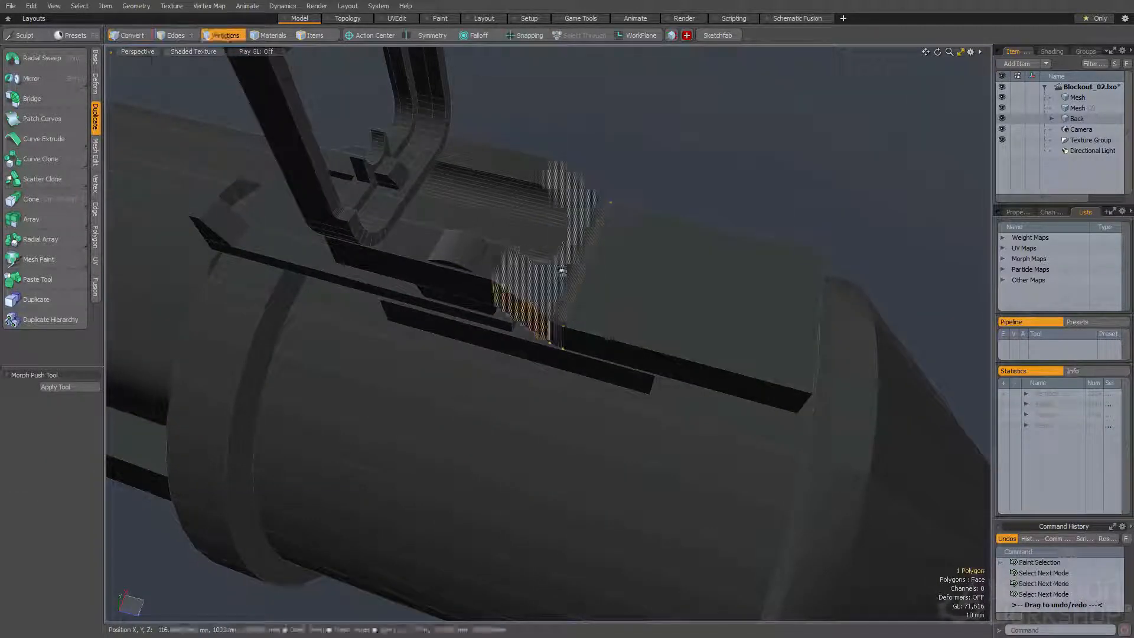
{"action": "left_click_drag", "start_coordinate": [561, 270], "coordinate": [625, 313], "text": "alt"}
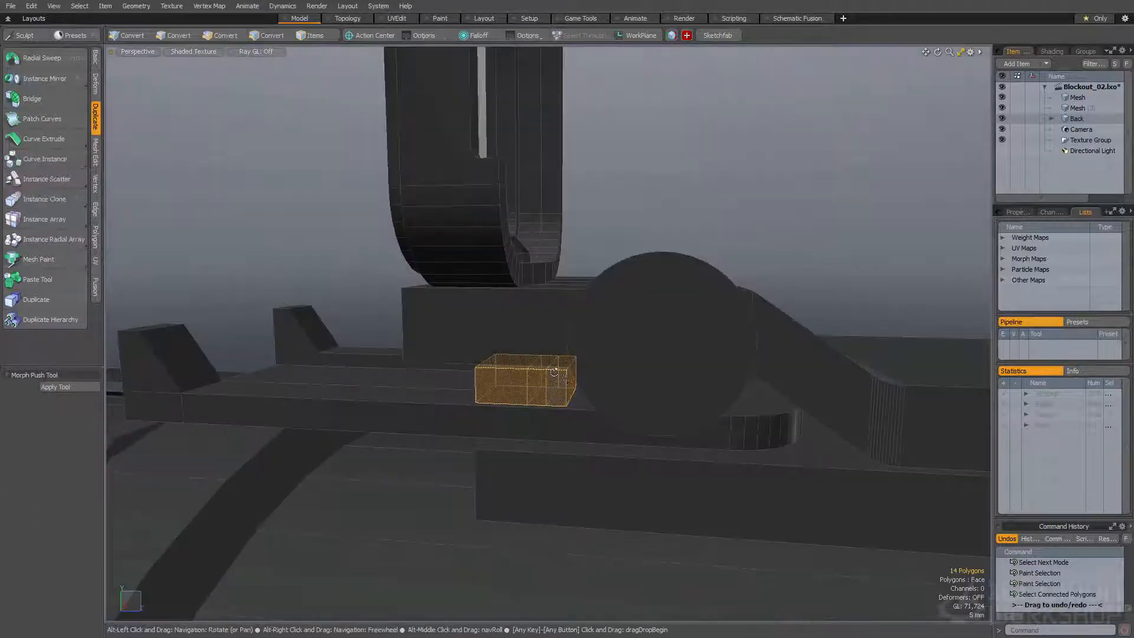
Position the small block in front of the side knob and shift its side faces to reshape it
{"action": "mouse_move", "coordinate": [556, 381]}
{"action": "left_mouse_down", "text": "alt"}
{"action": "mouse_move", "coordinate": [602, 386]}
{"action": "mouse_move", "coordinate": [560, 383]}
{"action": "left_mouse_up", "text": "alt"}
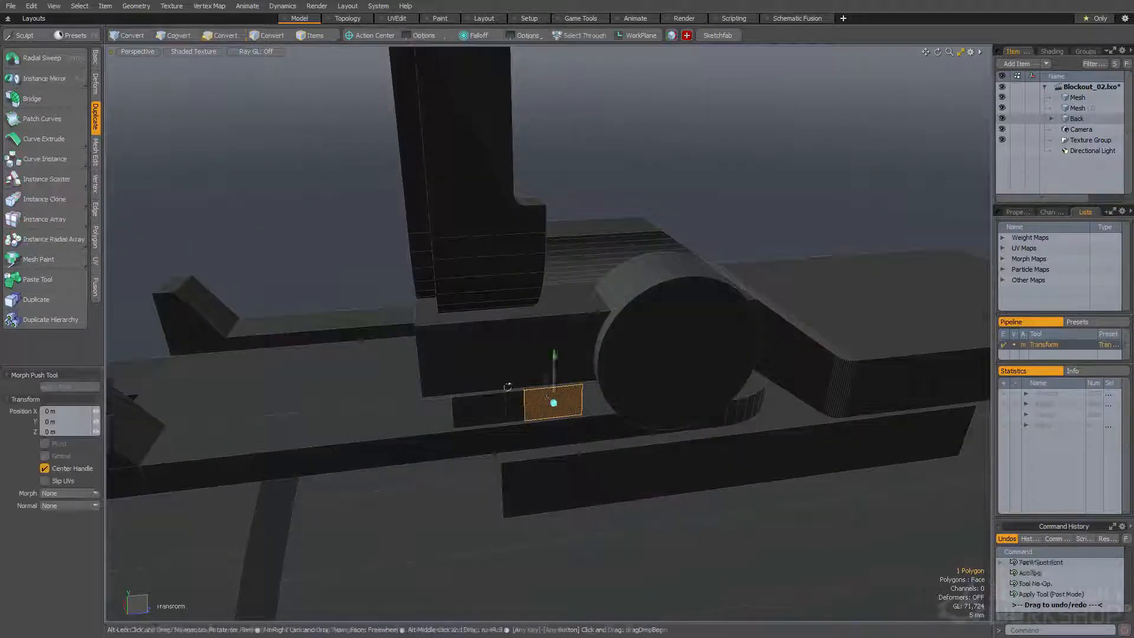
{"action": "mouse_move", "coordinate": [532, 394]}
{"action": "left_mouse_down", "text": "alt"}
{"action": "mouse_move", "coordinate": [565, 396]}
{"action": "mouse_move", "coordinate": [509, 360]}
{"action": "mouse_move", "coordinate": [517, 381]}
{"action": "left_mouse_up", "text": "alt"}
{"action": "key", "text": "space"}
{"action": "key", "text": "space"}
{"action": "key", "text": "space"}
{"action": "left_click", "coordinate": [512, 383]}
{"action": "key", "text": "w"}
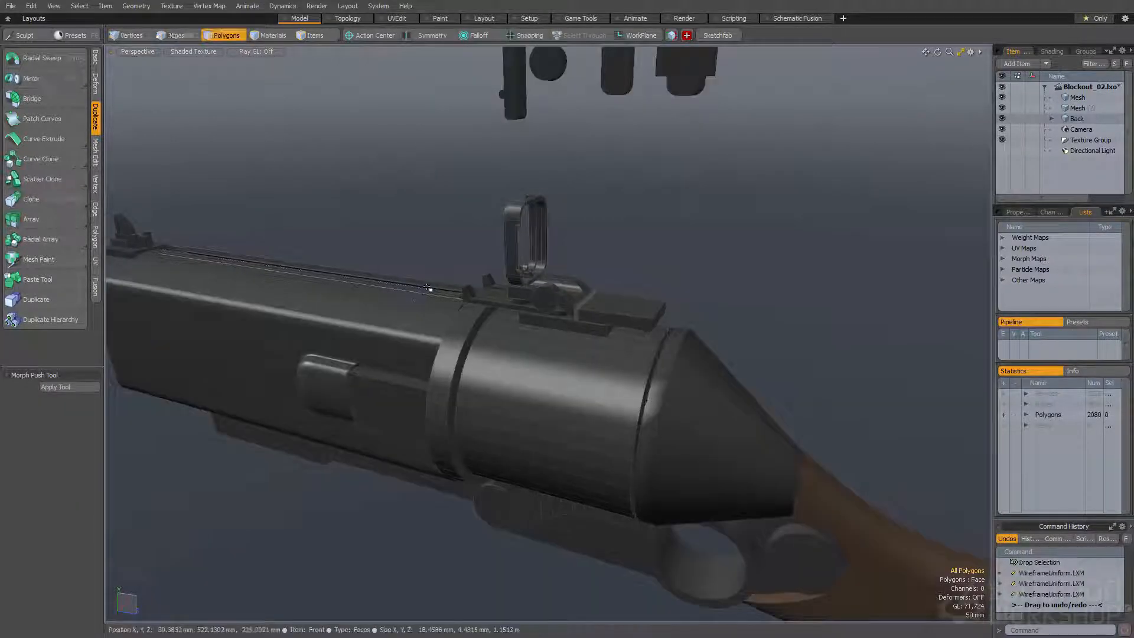
{"action": "left_click_drag", "start_coordinate": [428, 288], "coordinate": [529, 254], "text": "alt"}
Inspect the sight assembly together with the rest of the gun from several angles and distances
{"action": "scroll", "coordinate": [529, 255], "scroll_direction": "down", "scroll_amount": 4}
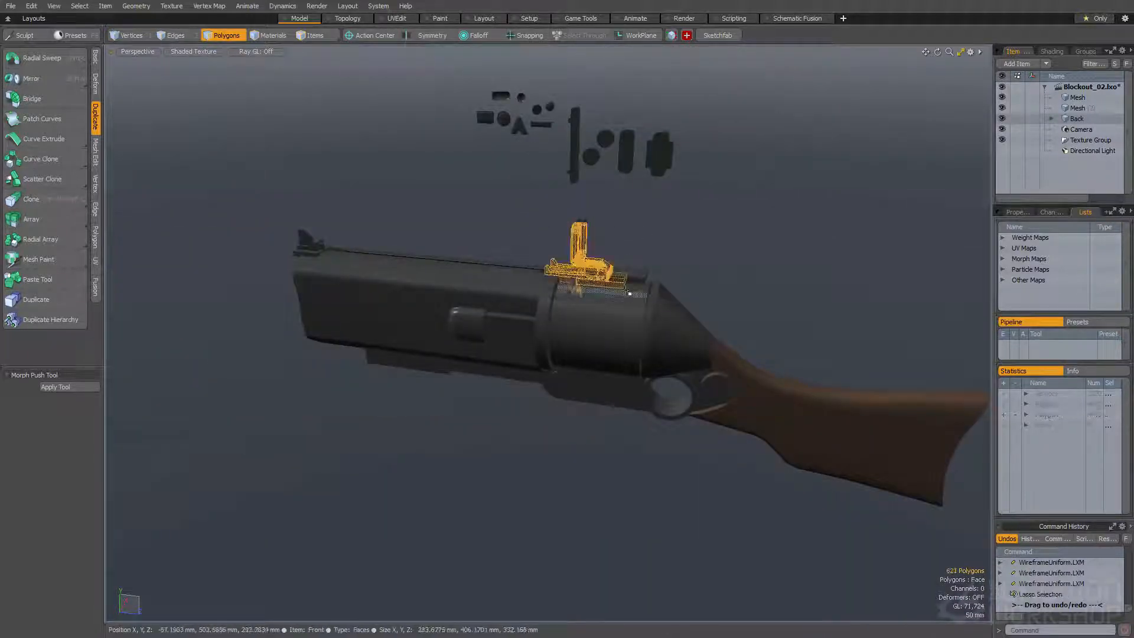
{"action": "left_click", "coordinate": [629, 292]}
{"action": "scroll", "coordinate": [637, 255], "scroll_direction": "up", "scroll_amount": 2}
{"action": "left_click", "coordinate": [638, 254]}
{"action": "left_click_drag", "start_coordinate": [638, 253], "coordinate": [534, 246], "text": "alt"}
{"action": "left_click_drag", "start_coordinate": [386, 341], "coordinate": [516, 286], "text": "alt+shift"}
{"action": "double_click", "coordinate": [480, 291]}
{"action": "key", "text": "space"}
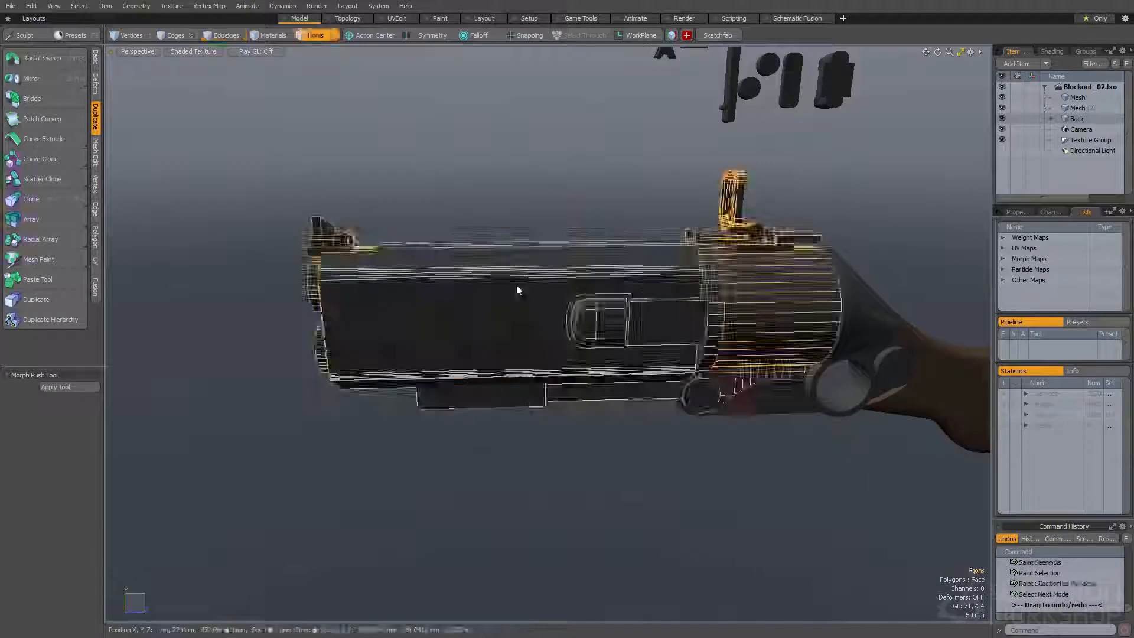
{"action": "key", "text": "space"}
{"action": "double_click", "coordinate": [436, 268]}
{"action": "left_click_drag", "start_coordinate": [437, 268], "coordinate": [487, 263], "text": "alt"}
{"action": "left_click_drag", "start_coordinate": [712, 272], "coordinate": [529, 253], "text": "alt+shift"}
{"action": "left_click_drag", "start_coordinate": [528, 252], "coordinate": [630, 307], "text": "alt"}
{"action": "key", "text": "Escape"}
{"action": "left_click_drag", "start_coordinate": [639, 357], "coordinate": [703, 349], "text": "alt"}
{"action": "left_click_drag", "start_coordinate": [508, 355], "coordinate": [594, 386], "text": "alt"}
{"action": "left_click_drag", "start_coordinate": [371, 246], "coordinate": [266, 254], "text": "alt"}
{"action": "left_click_drag", "start_coordinate": [508, 274], "coordinate": [590, 274], "text": "ctrl+alt"}
{"action": "left_click_drag", "start_coordinate": [593, 258], "coordinate": [674, 315], "text": "alt"}
{"action": "left_click_drag", "start_coordinate": [626, 235], "coordinate": [699, 256], "text": "alt"}
{"action": "key", "text": "space"}
{"action": "left_click", "coordinate": [608, 246]}
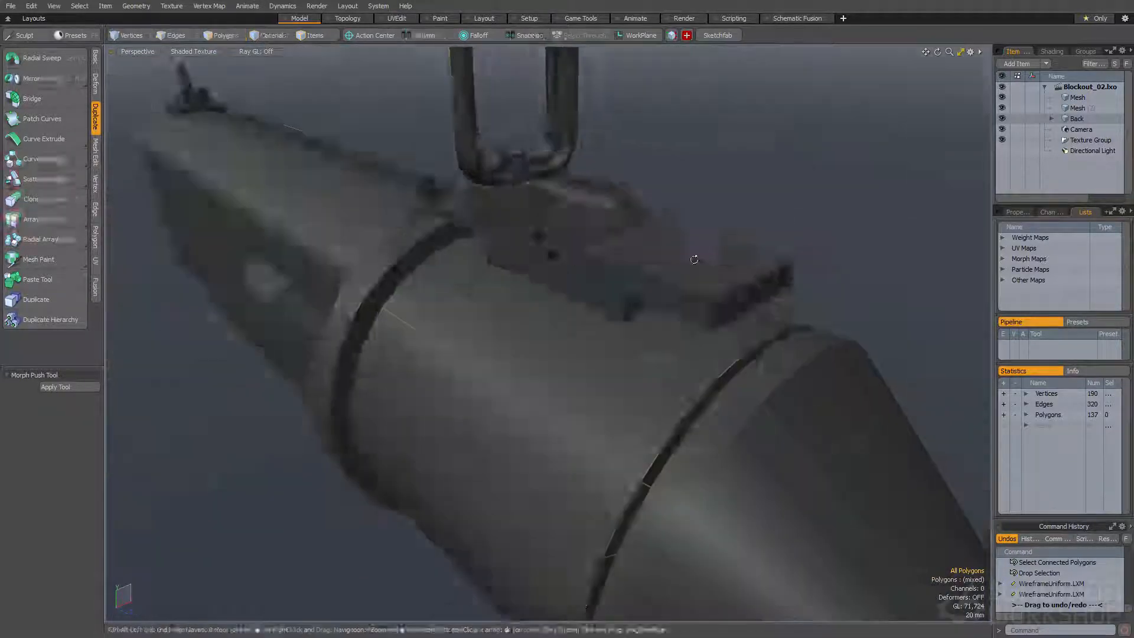
Select and copy the top face of the sight base plate's rear section
{"action": "key", "text": "space"}
{"action": "left_click", "coordinate": [733, 297]}
{"action": "double_click", "coordinate": [733, 297]}
{"action": "left_click_drag", "start_coordinate": [733, 297], "coordinate": [655, 297], "text": "alt"}
{"action": "key", "text": "space"}
{"action": "key", "text": "space"}
{"action": "left_click", "coordinate": [698, 322]}
{"action": "key", "text": "space"}
{"action": "key", "text": "ctrl+c"}
{"action": "left_click", "coordinate": [655, 288]}
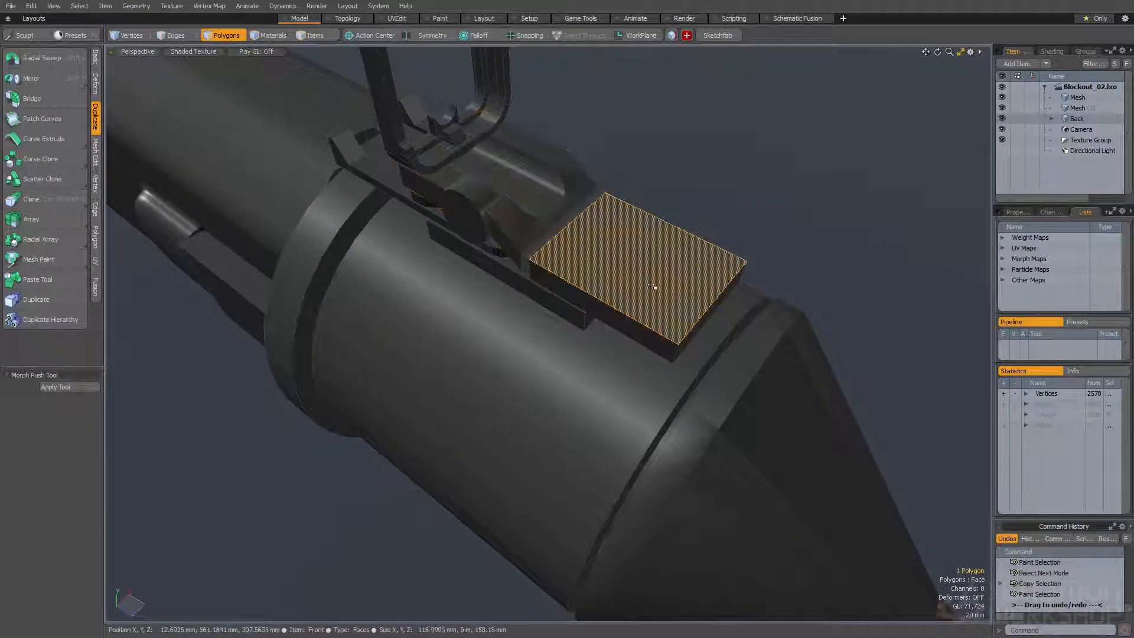
Thicken the copied rear face into a separate plate and raise it above the base plate's rear section
{"action": "key", "text": "w"}
{"action": "left_click_drag", "start_coordinate": [612, 258], "coordinate": [590, 316], "text": "alt"}
{"action": "key", "text": "space"}
{"action": "key", "text": "shift+f"}
{"action": "left_click_drag", "start_coordinate": [579, 247], "coordinate": [588, 183], "text": "alt"}
{"action": "left_click_drag", "start_coordinate": [640, 156], "coordinate": [641, 102]}
{"action": "left_click_drag", "start_coordinate": [630, 144], "coordinate": [398, 251], "text": "alt"}
{"action": "key", "text": "space"}
{"action": "double_click", "coordinate": [502, 173]}
{"action": "key", "text": "w"}
{"action": "key", "text": "space"}
{"action": "key", "text": "space"}
{"action": "key", "text": "space"}
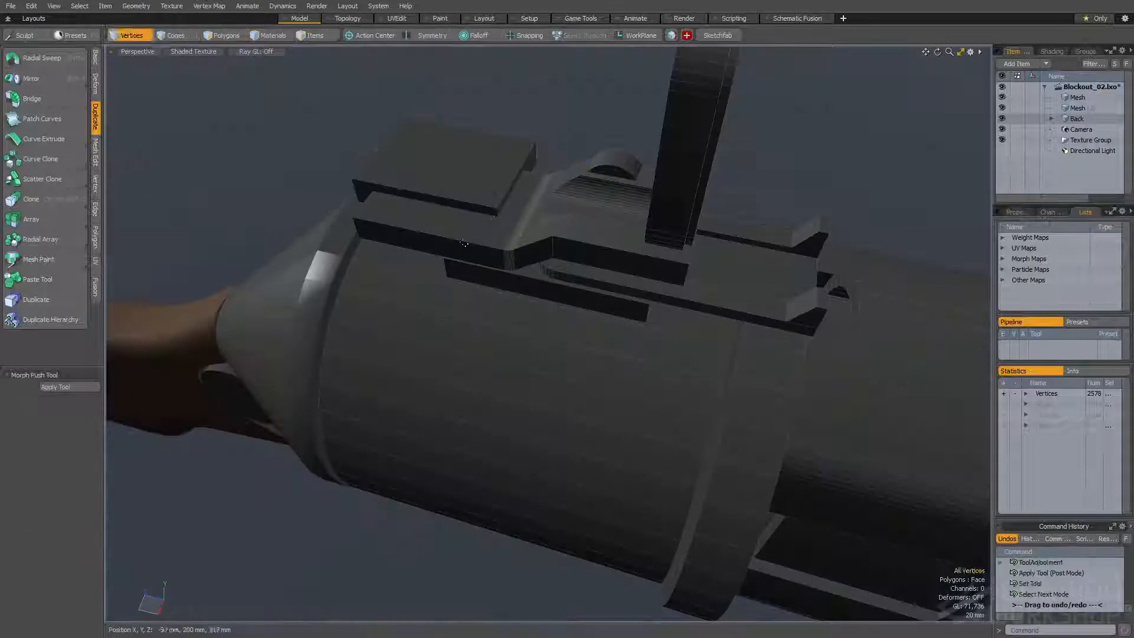
Bevel the corner edges of the raised plate above the base plate's rear section
{"action": "key", "text": "b"}
{"action": "left_click_drag", "start_coordinate": [422, 197], "coordinate": [567, 177], "text": "alt"}
{"action": "key", "text": "space"}
Lower the whole raised plate into the base plate's rear section and subtract it to cut a shallow recess
{"action": "key", "text": "space"}
{"action": "double_click", "coordinate": [451, 213]}
{"action": "key", "text": "w"}
{"action": "left_click_drag", "start_coordinate": [487, 111], "coordinate": [657, 221]}
{"action": "key", "text": "space"}
{"action": "key", "text": "ctrl+b"}
Round the outer corner edges at the rear end of the sight base plate with an edge bevel
{"action": "key", "text": "space"}
{"action": "key", "text": "space"}
{"action": "left_click", "coordinate": [628, 258]}
{"action": "key", "text": "b"}
{"action": "left_click_drag", "start_coordinate": [495, 233], "coordinate": [735, 333], "text": "alt"}
{"action": "key", "text": "space"}
{"action": "key", "text": "space"}
Draw a narrow box above the base plate's recessed rear section and give it height
{"action": "key", "text": "shift+b"}
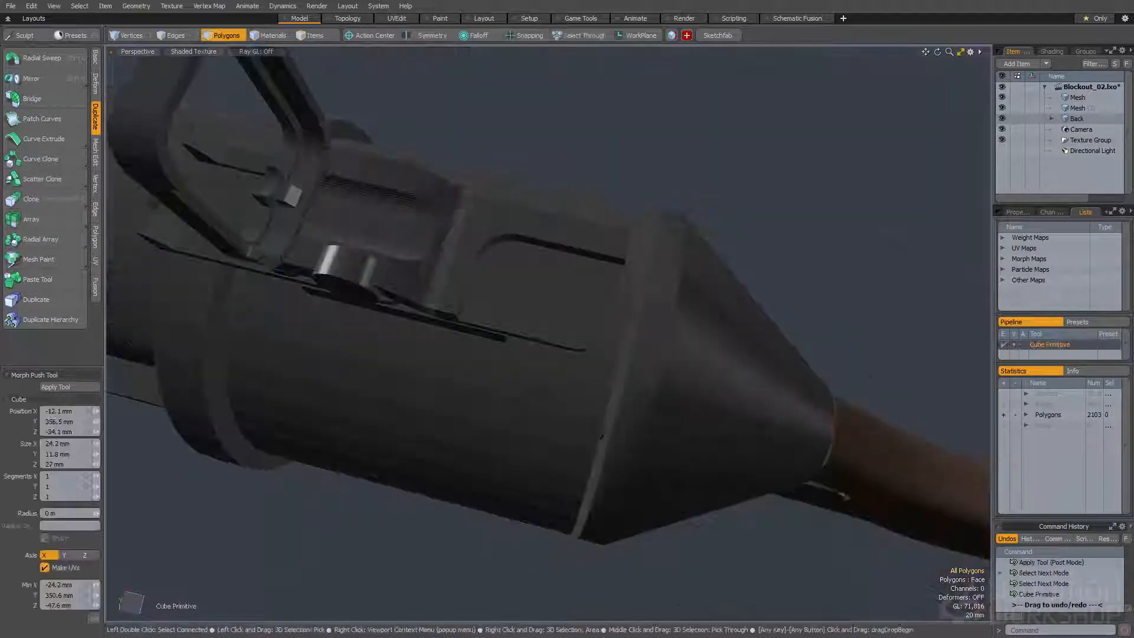
{"action": "left_click_drag", "start_coordinate": [481, 241], "coordinate": [532, 195], "text": "alt"}
{"action": "left_click_drag", "start_coordinate": [557, 177], "coordinate": [557, 56]}
{"action": "key", "text": "space"}
{"action": "double_click", "coordinate": [587, 144]}
{"action": "left_click_drag", "start_coordinate": [587, 144], "coordinate": [549, 261], "text": "alt"}
Round the narrow box's end with a 10 mm edge bevel at round level 5
{"action": "key", "text": "w"}
{"action": "key", "text": "r"}
{"action": "left_click_drag", "start_coordinate": [549, 261], "coordinate": [509, 247], "text": "alt"}
{"action": "key", "text": "space"}
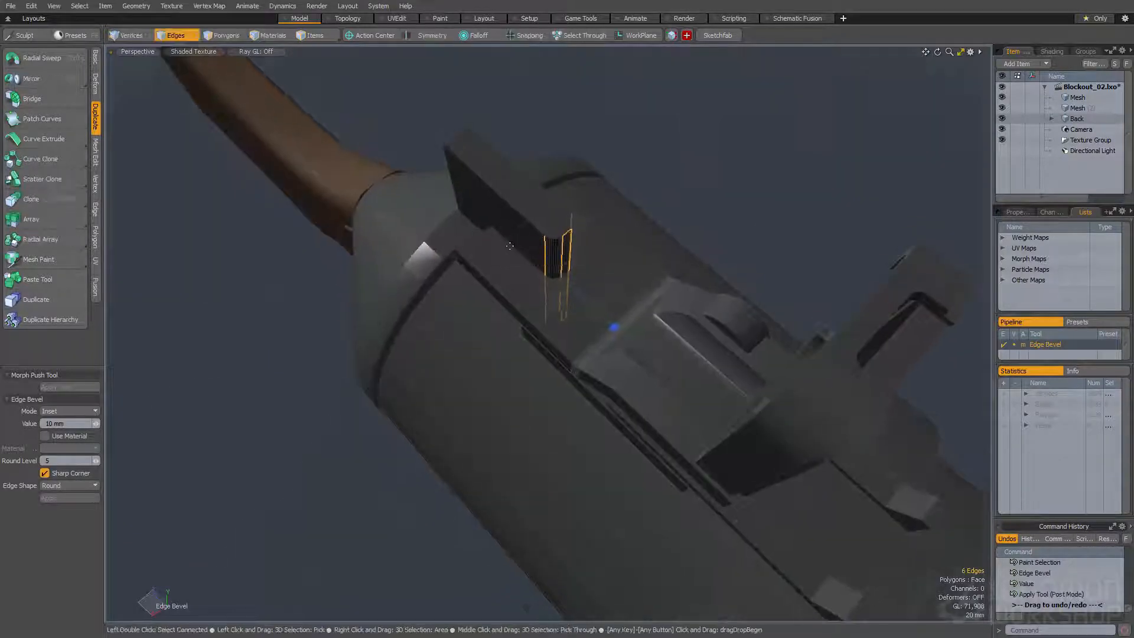
Select the whole round-ended box and rescale it above the recess
{"action": "key", "text": "space"}
{"action": "key", "text": "space"}
{"action": "left_click_drag", "start_coordinate": [448, 347], "coordinate": [536, 309], "text": "alt"}
{"action": "double_click", "coordinate": [534, 342]}
{"action": "scroll", "coordinate": [533, 269], "scroll_direction": "up", "scroll_amount": 3}
{"action": "left_click_drag", "start_coordinate": [533, 269], "coordinate": [572, 306], "text": "alt"}
{"action": "key", "text": "r"}
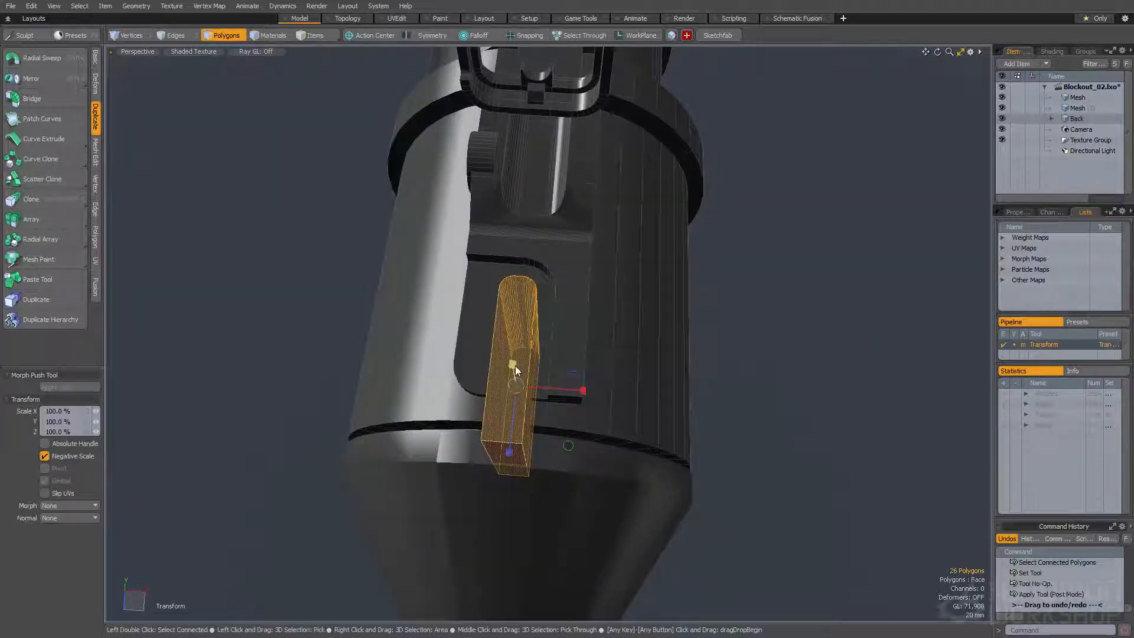
{"action": "left_click_drag", "start_coordinate": [520, 393], "coordinate": [568, 378], "text": "alt"}
Position the round-ended box through the recessed base plate and subtract it to cut a slot
{"action": "key", "text": "w"}
{"action": "left_click_drag", "start_coordinate": [572, 452], "coordinate": [560, 423]}
{"action": "left_click_drag", "start_coordinate": [560, 423], "coordinate": [589, 338], "text": "alt"}
{"action": "key", "text": "space"}
{"action": "key", "text": "w"}
{"action": "left_click_drag", "start_coordinate": [590, 338], "coordinate": [407, 260]}
{"action": "key", "text": "space"}
{"action": "key", "text": "ctrl+b"}
{"action": "left_click_drag", "start_coordinate": [408, 260], "coordinate": [431, 281], "text": "ctrl+alt"}
Draw a small upright block at the rear end of the slot and select all of it
{"action": "key", "text": "shift+c"}
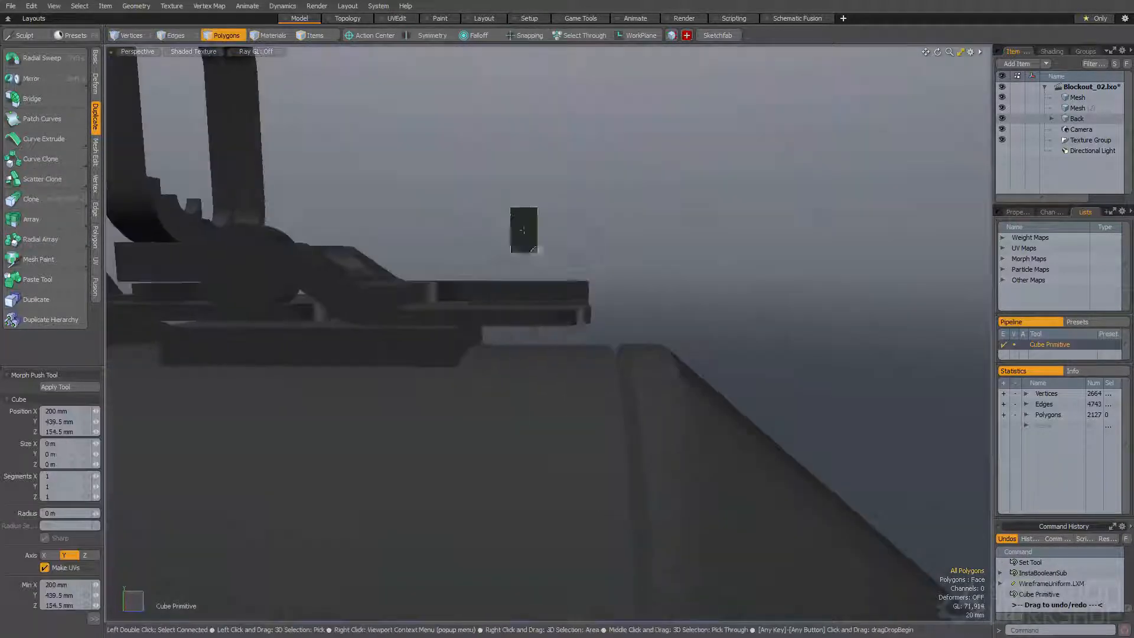
{"action": "left_click_drag", "start_coordinate": [552, 342], "coordinate": [476, 363], "text": "alt"}
{"action": "key", "text": "space"}
{"action": "double_click", "coordinate": [615, 274]}
{"action": "left_click_drag", "start_coordinate": [619, 274], "coordinate": [273, 417], "text": "alt"}
Scale the upright block's height and move it through the rear end of the base plate
{"action": "key", "text": "w"}
{"action": "left_click_drag", "start_coordinate": [448, 307], "coordinate": [620, 200], "text": "alt"}
{"action": "key", "text": "w"}
{"action": "key", "text": "r"}
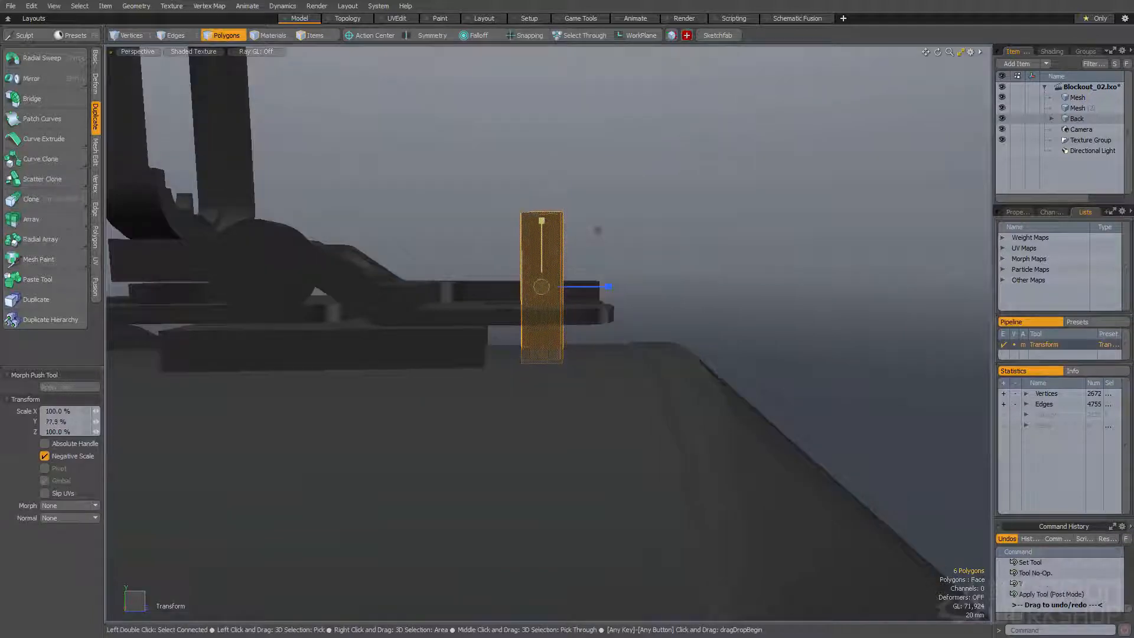
{"action": "left_click_drag", "start_coordinate": [543, 234], "coordinate": [516, 215], "text": "alt"}
{"action": "key", "text": "w"}
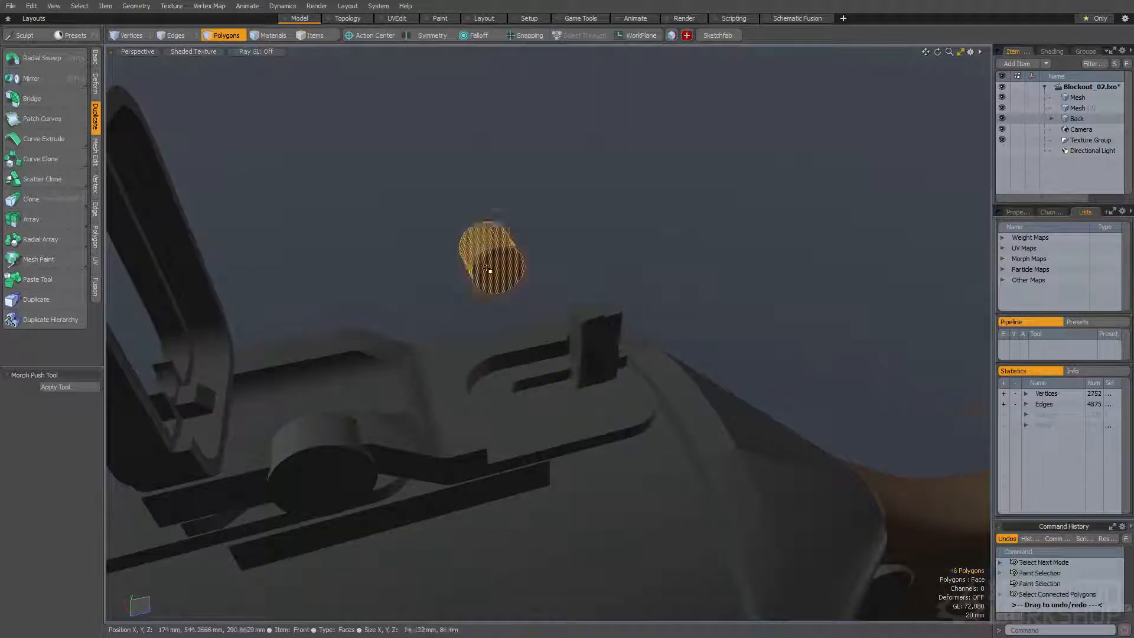
{"action": "left_click_drag", "start_coordinate": [488, 270], "coordinate": [566, 340], "text": "alt"}
Place a short cylinder as a round knob against the upright block, above the slot
{"action": "key", "text": "w"}
{"action": "left_click_drag", "start_coordinate": [566, 341], "coordinate": [499, 236]}
{"action": "left_click_drag", "start_coordinate": [584, 347], "coordinate": [659, 429], "text": "alt"}
{"action": "left_click_drag", "start_coordinate": [583, 340], "coordinate": [574, 332]}
{"action": "left_click_drag", "start_coordinate": [574, 332], "coordinate": [582, 248], "text": "alt"}
{"action": "key", "text": "w"}
{"action": "left_click", "coordinate": [496, 270]}
{"action": "key", "text": "q"}
{"action": "key", "text": "w"}
{"action": "key", "text": "q"}
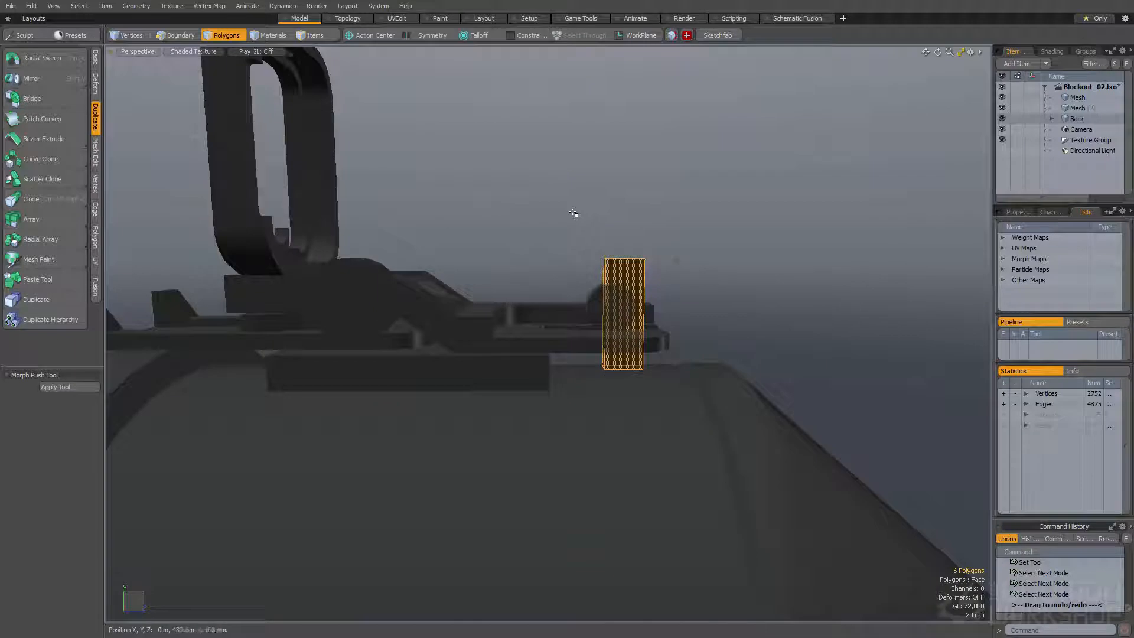
Shape and position a long narrow bar running forward from the upright block along the sight base
{"action": "key", "text": "r"}
{"action": "left_click_drag", "start_coordinate": [572, 215], "coordinate": [537, 227], "text": "alt"}
{"action": "key", "text": "e"}
{"action": "key", "text": "w"}
{"action": "left_click_drag", "start_coordinate": [536, 226], "coordinate": [478, 198]}
{"action": "key", "text": "r"}
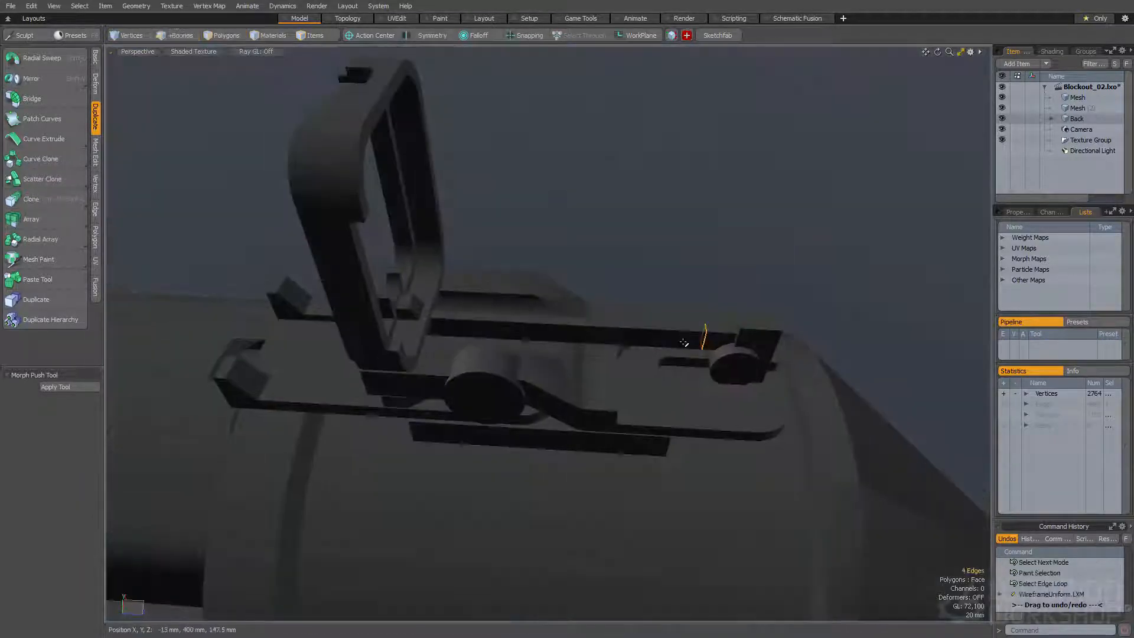
Bevel the edge loop on the long bar in front of the round knob by 9 mm
{"action": "left_click_drag", "start_coordinate": [728, 340], "coordinate": [701, 338]}
{"action": "key", "text": "space"}
{"action": "key", "text": "b"}
{"action": "left_click_drag", "start_coordinate": [633, 332], "coordinate": [653, 332]}
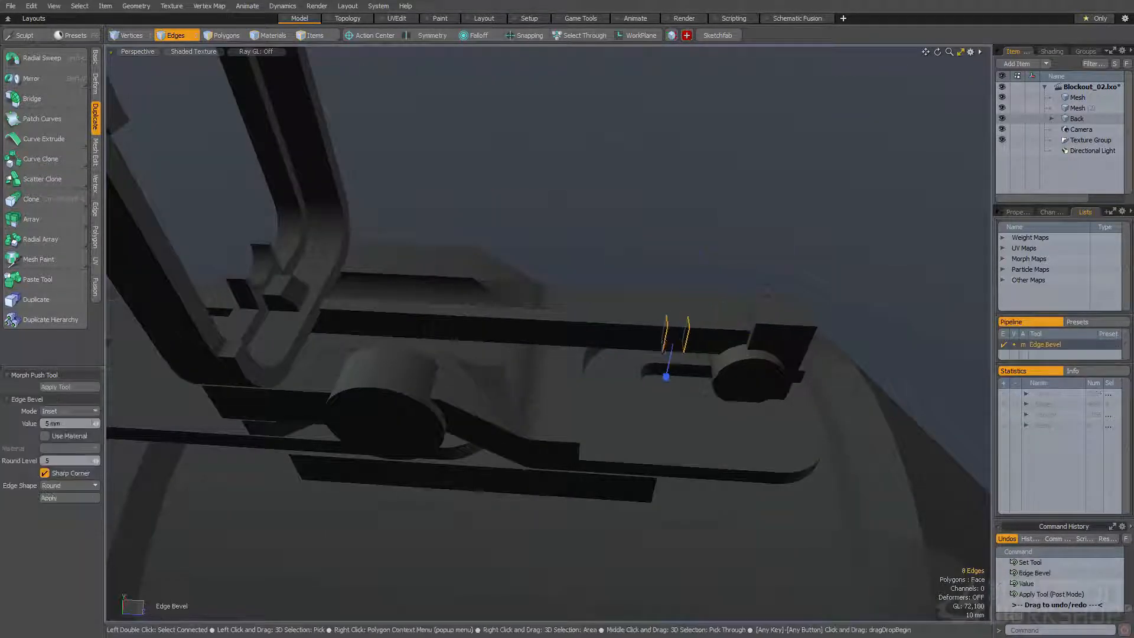
{"action": "left_click_drag", "start_coordinate": [590, 313], "coordinate": [585, 222], "text": "alt"}
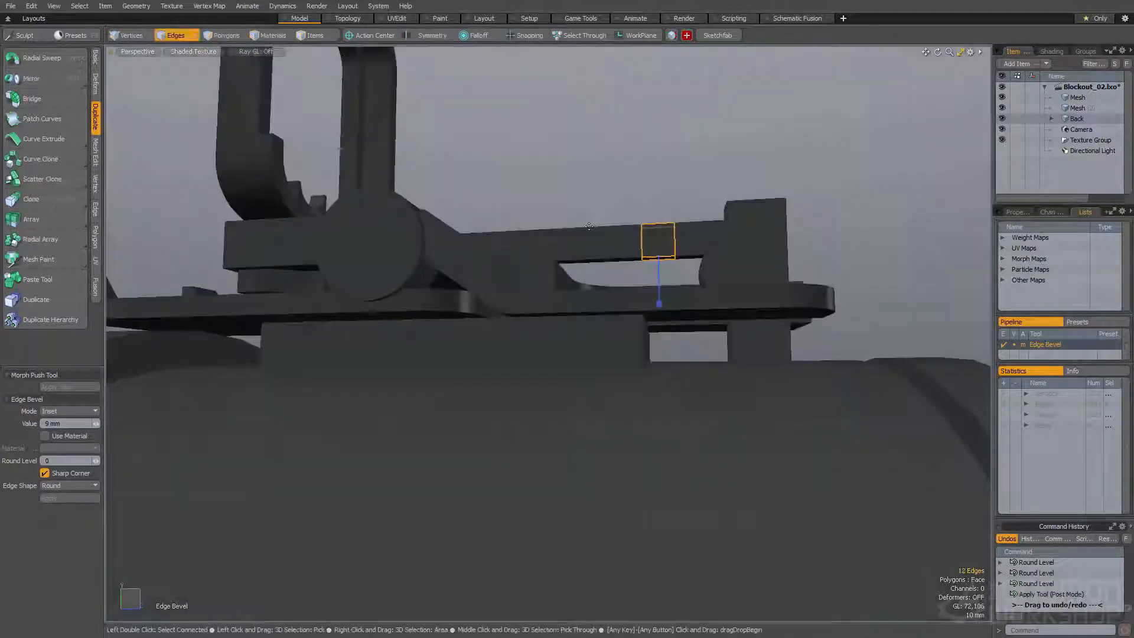
Move the faces of the long bar's front section to reshape its profile
{"action": "key", "text": "space"}
{"action": "key", "text": "space"}
{"action": "left_click", "coordinate": [617, 263]}
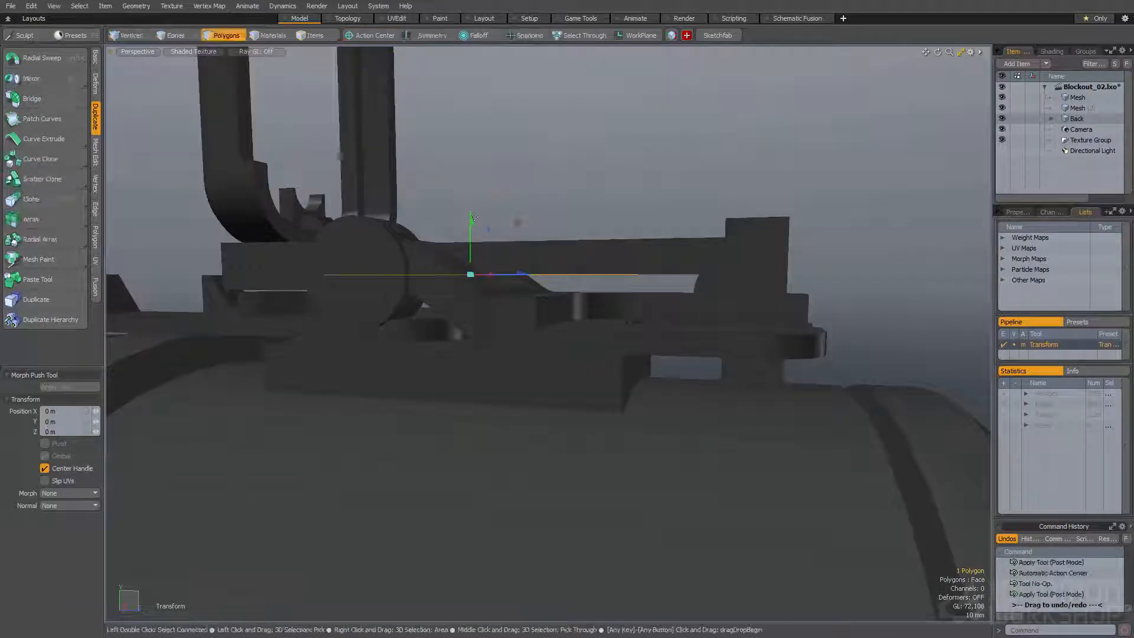
{"action": "key", "text": "space"}
{"action": "left_click_drag", "start_coordinate": [470, 200], "coordinate": [681, 239], "text": "alt"}
{"action": "left_click", "coordinate": [522, 256]}
{"action": "scroll", "coordinate": [413, 273], "scroll_direction": "down", "scroll_amount": 3}
{"action": "key", "text": "shift+Down"}
{"action": "left_click_drag", "start_coordinate": [678, 190], "coordinate": [619, 282], "text": "alt"}
{"action": "key", "text": "w"}
{"action": "left_click_drag", "start_coordinate": [617, 284], "coordinate": [553, 319], "text": "alt"}
Loop-slice the upright block across its height and split the new loop into two with a flat edge bevel
{"action": "key", "text": "space"}
{"action": "key", "text": "space"}
{"action": "key", "text": "space"}
{"action": "left_click", "coordinate": [623, 265]}
{"action": "key", "text": "alt+c"}
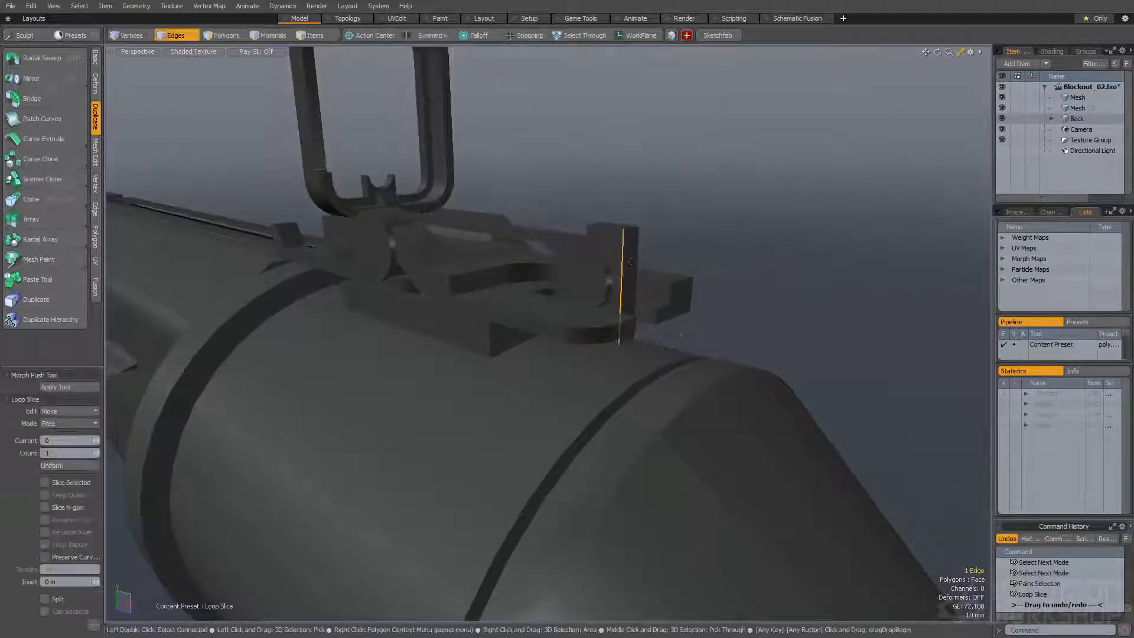
{"action": "key", "text": "b"}
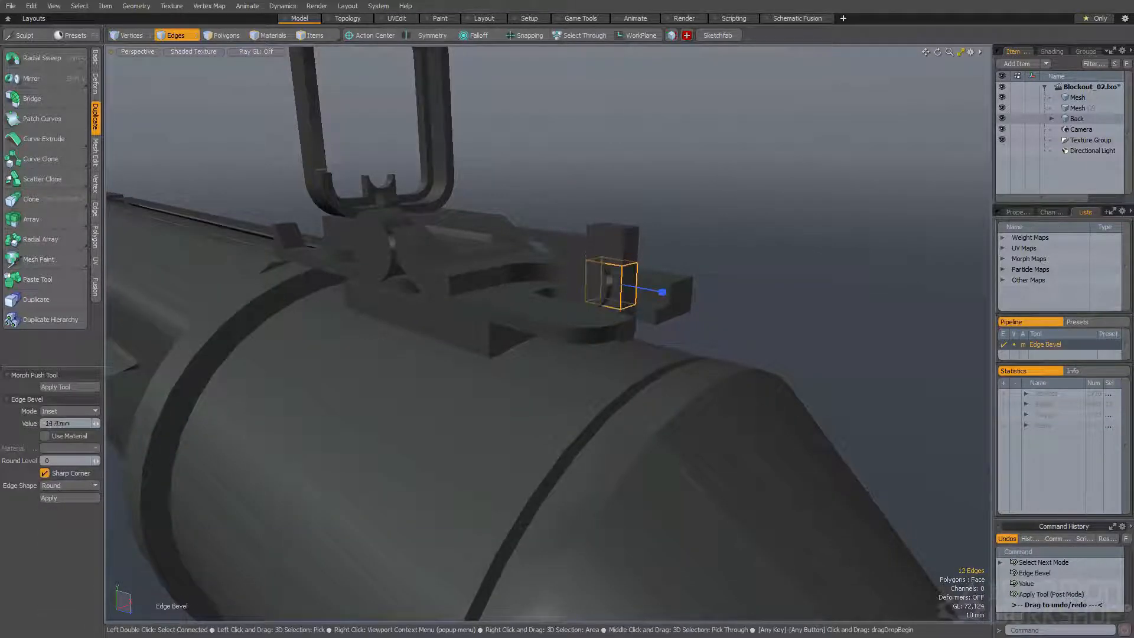
Select the top and bottom rear edges of the upright block and move them rearward
{"action": "key", "text": "space"}
{"action": "left_click", "coordinate": [631, 229]}
{"action": "left_click_drag", "start_coordinate": [630, 229], "coordinate": [596, 286], "text": "alt"}
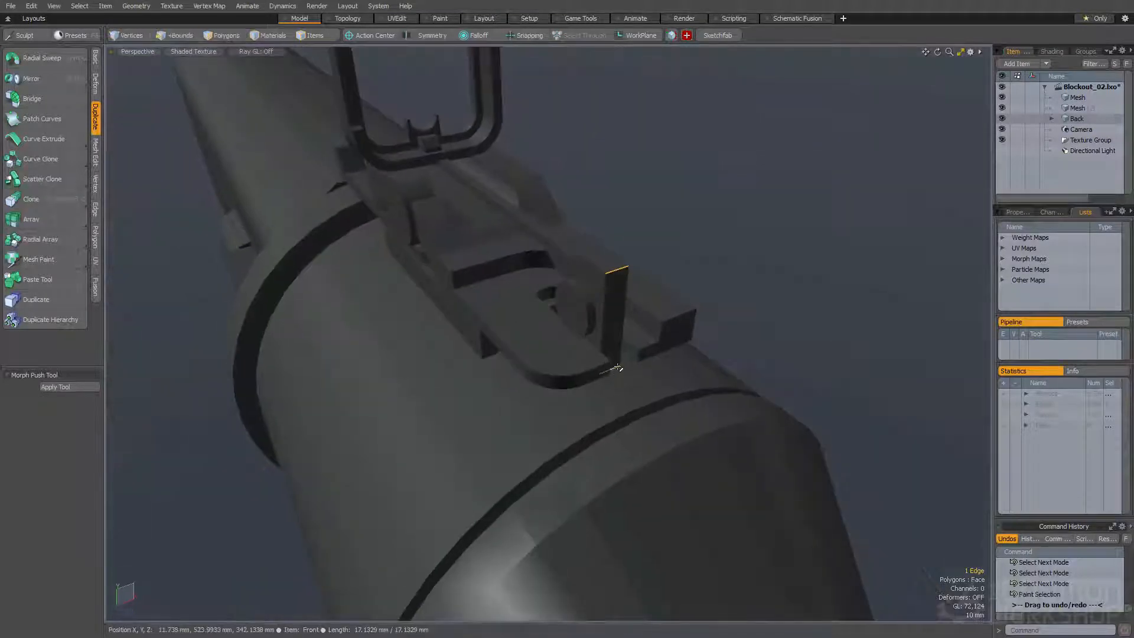
{"action": "left_click", "coordinate": [618, 373], "text": "shift"}
{"action": "left_click_drag", "start_coordinate": [617, 373], "coordinate": [643, 390], "text": "alt"}
{"action": "key", "text": "w"}
{"action": "left_click", "coordinate": [663, 327]}
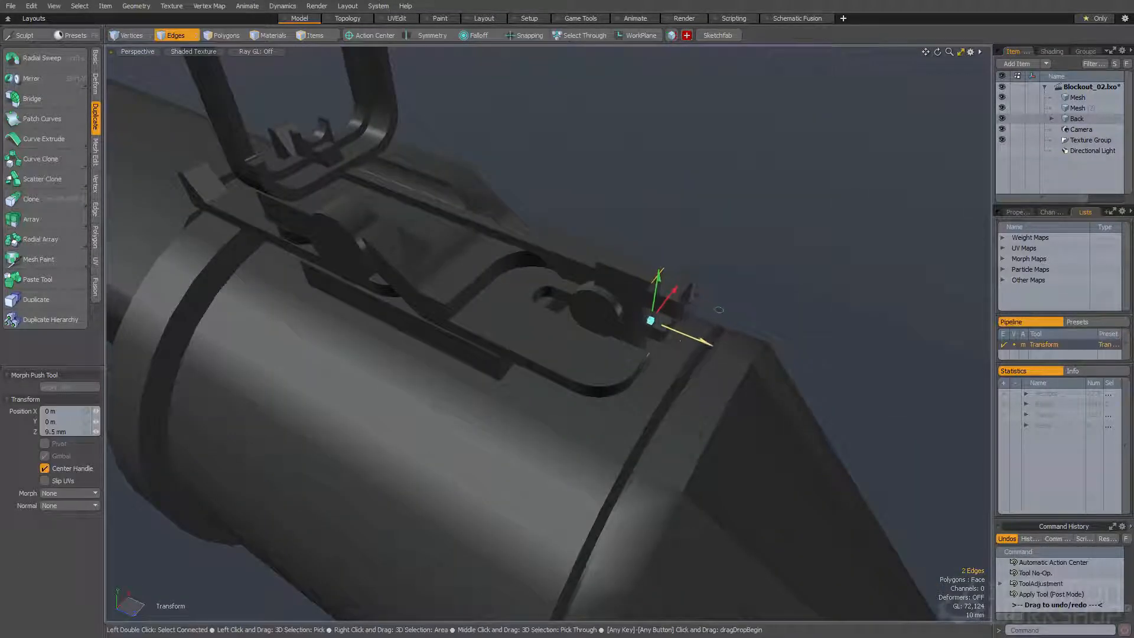
{"action": "left_click_drag", "start_coordinate": [716, 309], "coordinate": [608, 281], "text": "alt"}
{"action": "key", "text": "space"}
Bevel the inner edges across the upright block's rear face to round its bends
{"action": "left_click", "coordinate": [609, 281]}
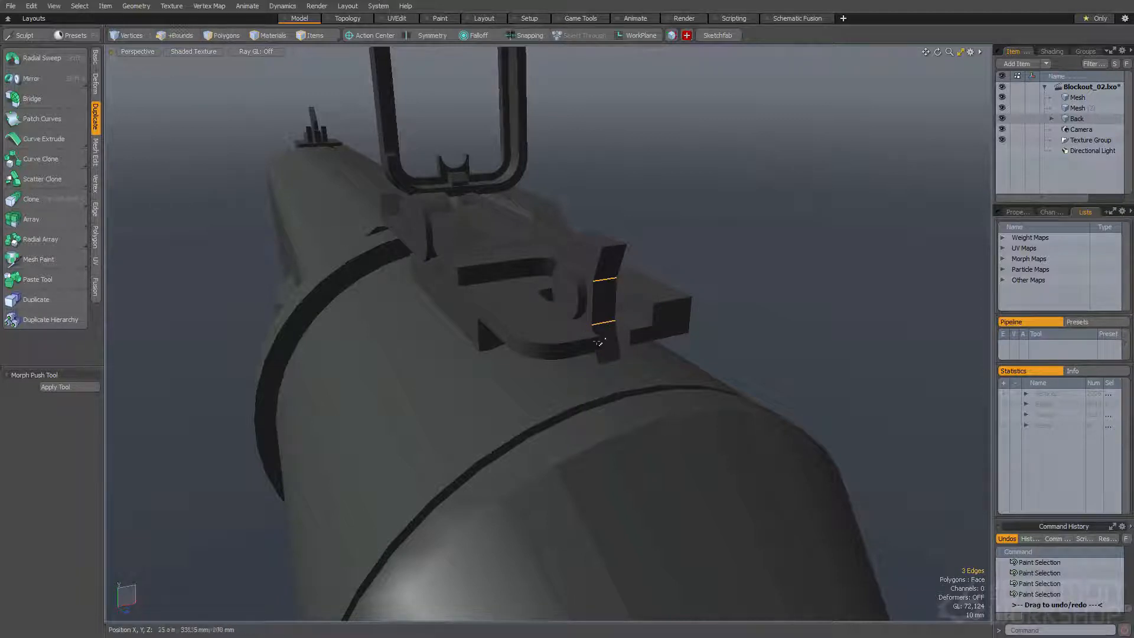
{"action": "key", "text": "l"}
{"action": "left_click_drag", "start_coordinate": [609, 335], "coordinate": [535, 295], "text": "alt"}
{"action": "key", "text": "b"}
{"action": "mouse_move", "coordinate": [535, 296]}
{"action": "left_mouse_down"}
{"action": "mouse_move", "coordinate": [559, 296]}
{"action": "mouse_move", "coordinate": [513, 293]}
{"action": "left_mouse_up"}
{"action": "left_click_drag", "start_coordinate": [441, 274], "coordinate": [611, 280], "text": "alt"}
{"action": "key", "text": "space"}
{"action": "key", "text": "space"}
Round the upright block's front top and bottom edges with an 8.3 mm edge bevel at round level 2
{"action": "double_click", "coordinate": [615, 266]}
{"action": "left_click_drag", "start_coordinate": [487, 237], "coordinate": [520, 176], "text": "alt"}
{"action": "key", "text": "space"}
{"action": "key", "text": "space"}
{"action": "left_click", "coordinate": [580, 213]}
{"action": "left_click", "coordinate": [582, 336], "text": "shift"}
{"action": "left_click_drag", "start_coordinate": [583, 335], "coordinate": [584, 260], "text": "alt"}
{"action": "key", "text": "w"}
{"action": "key", "text": "space"}
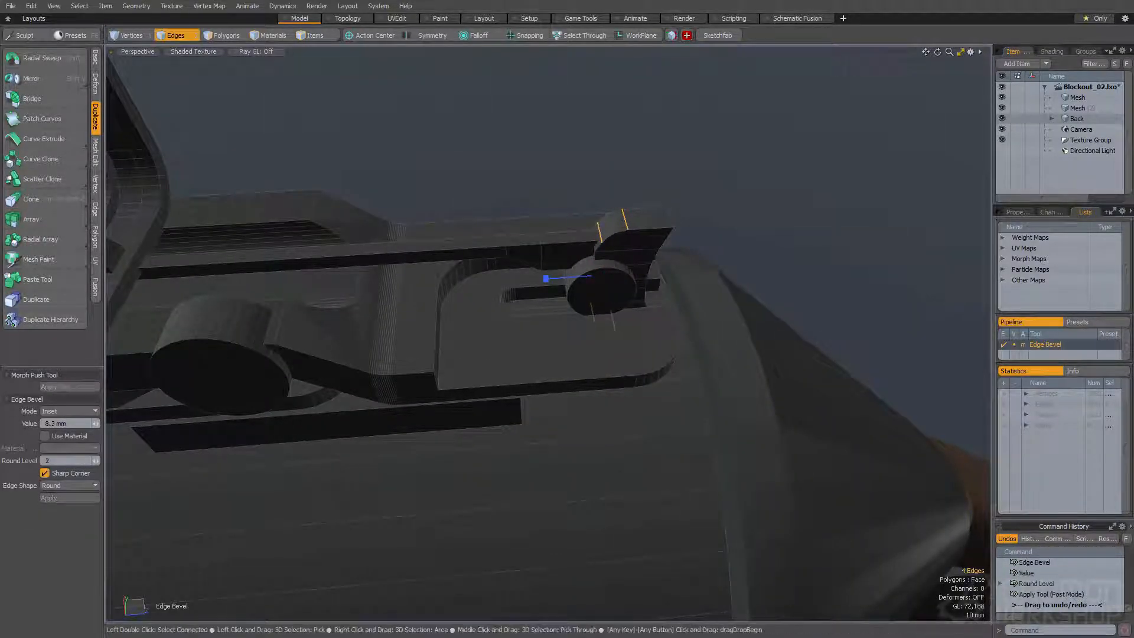
{"action": "left_click_drag", "start_coordinate": [495, 233], "coordinate": [455, 245], "text": "alt"}
Select the top and bottom rear edges of the upright block and bevel them
{"action": "key", "text": "space"}
{"action": "left_click", "coordinate": [592, 210]}
{"action": "left_click_drag", "start_coordinate": [593, 209], "coordinate": [577, 195], "text": "alt"}
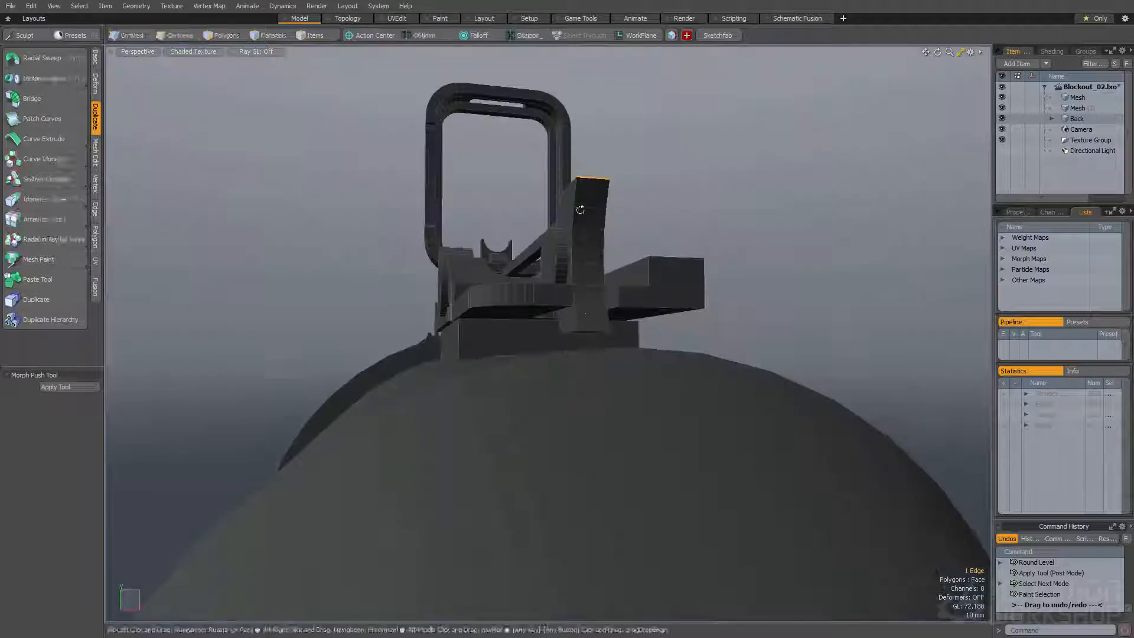
{"action": "left_click_drag", "start_coordinate": [593, 333], "coordinate": [515, 313], "text": "alt"}
{"action": "key", "text": "b"}
Select the single step face in front of the base plate's recess
{"action": "key", "text": "space"}
{"action": "key", "text": "space"}
{"action": "left_click", "coordinate": [438, 276]}
{"action": "left_click_drag", "start_coordinate": [438, 276], "coordinate": [496, 307], "text": "alt"}
{"action": "left_click_drag", "start_coordinate": [496, 307], "coordinate": [544, 220], "text": "ctrl+alt"}
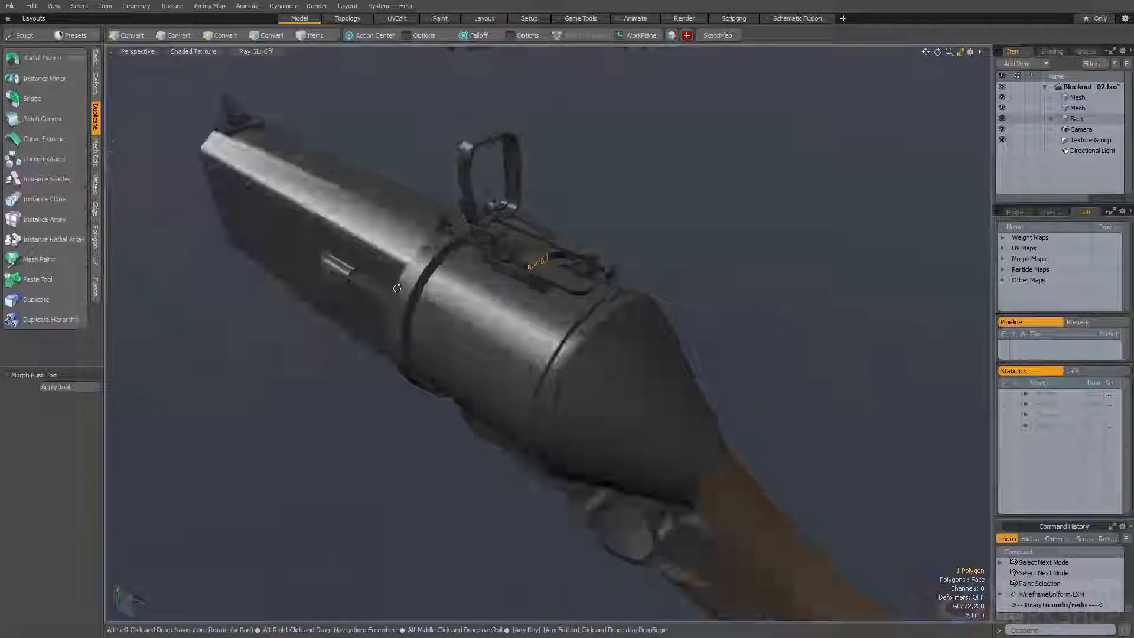